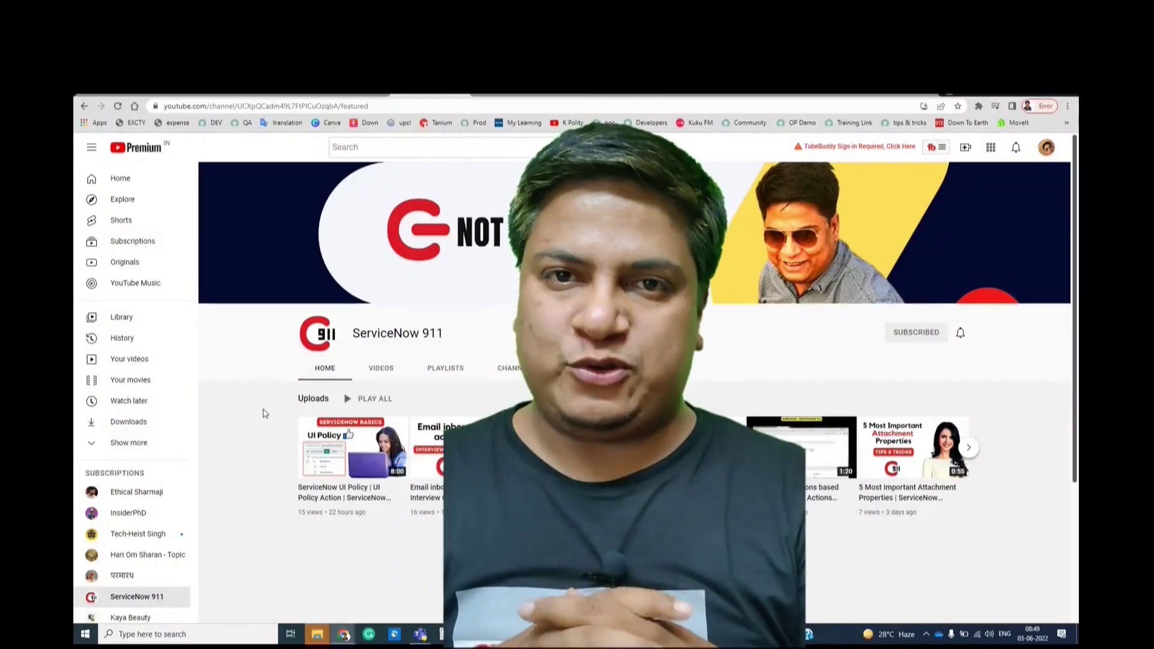
# Browse the ServiceNow 911 channel's Videos and Playlists tabs, ending back on Videos.
pyautogui.click(383, 368)
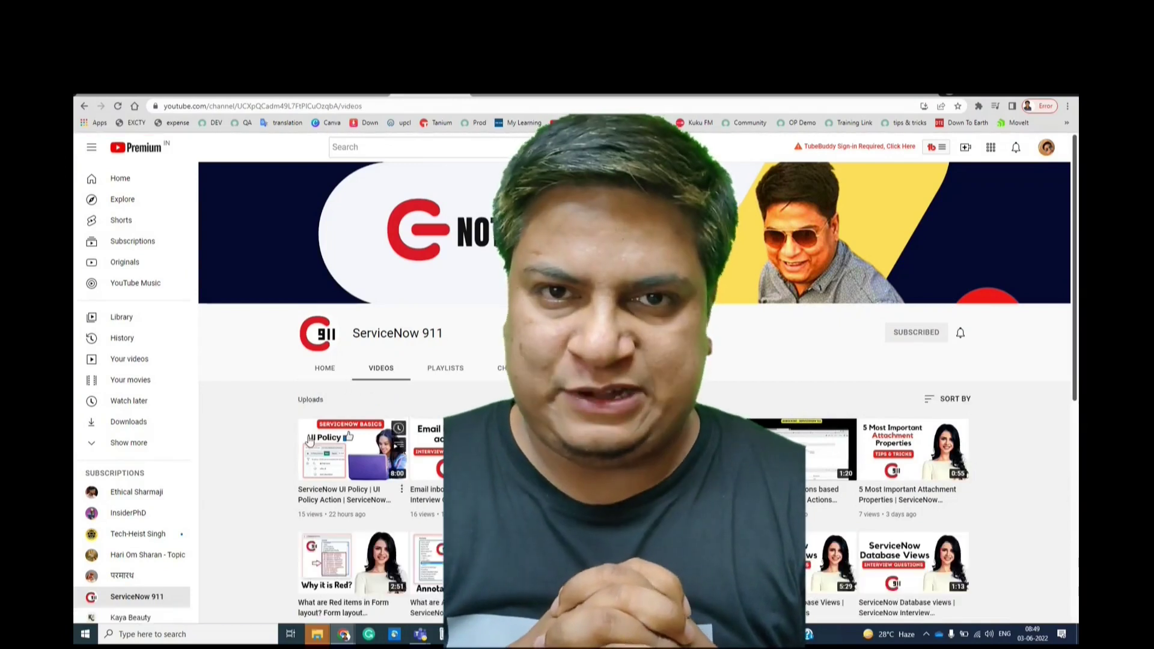
pyautogui.scroll(-2, 306, 441)
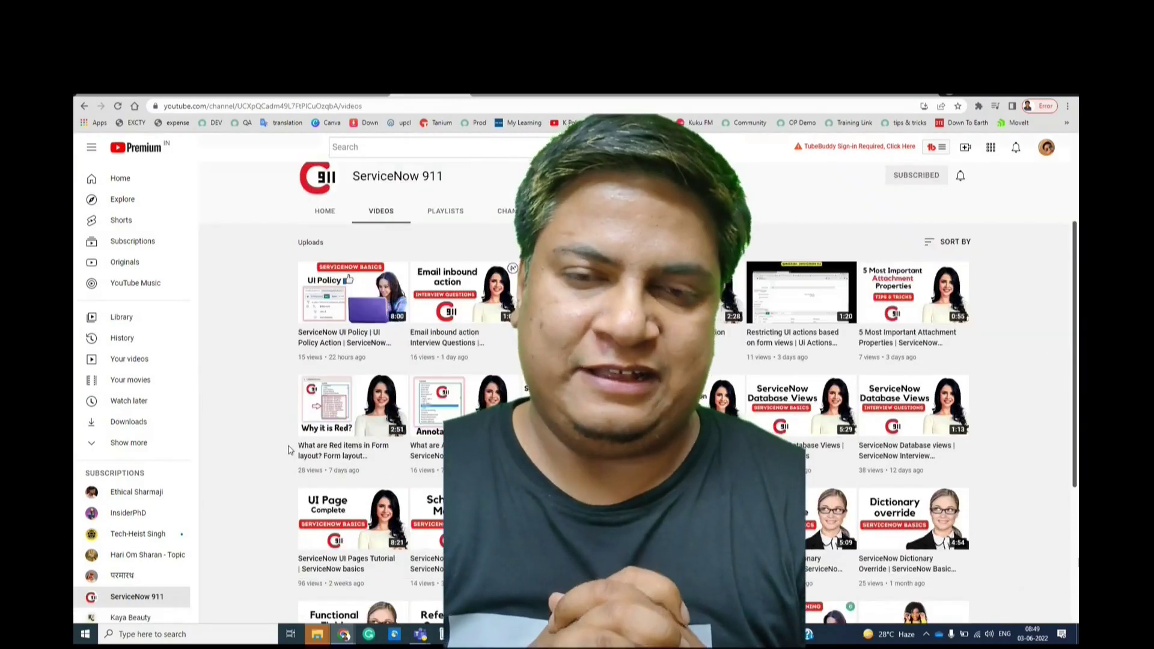
pyautogui.scroll(-3, 289, 449)
pyautogui.scroll(-1, 288, 450)
pyautogui.scroll(1, 289, 449)
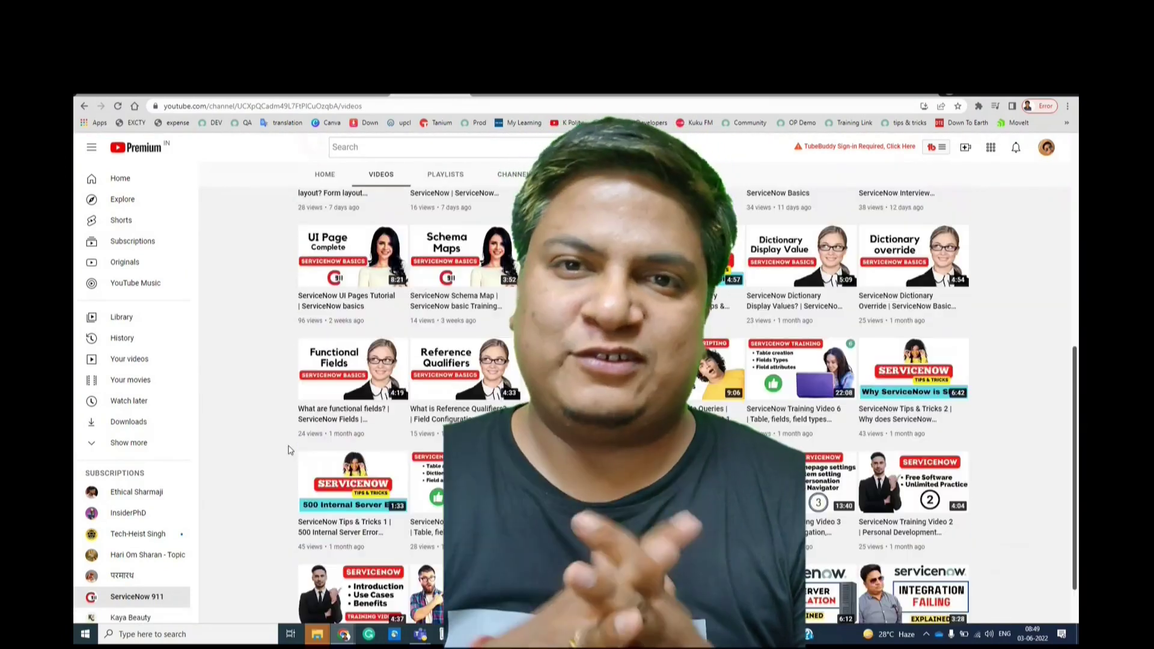
pyautogui.scroll(4, 288, 449)
pyautogui.scroll(1, 290, 449)
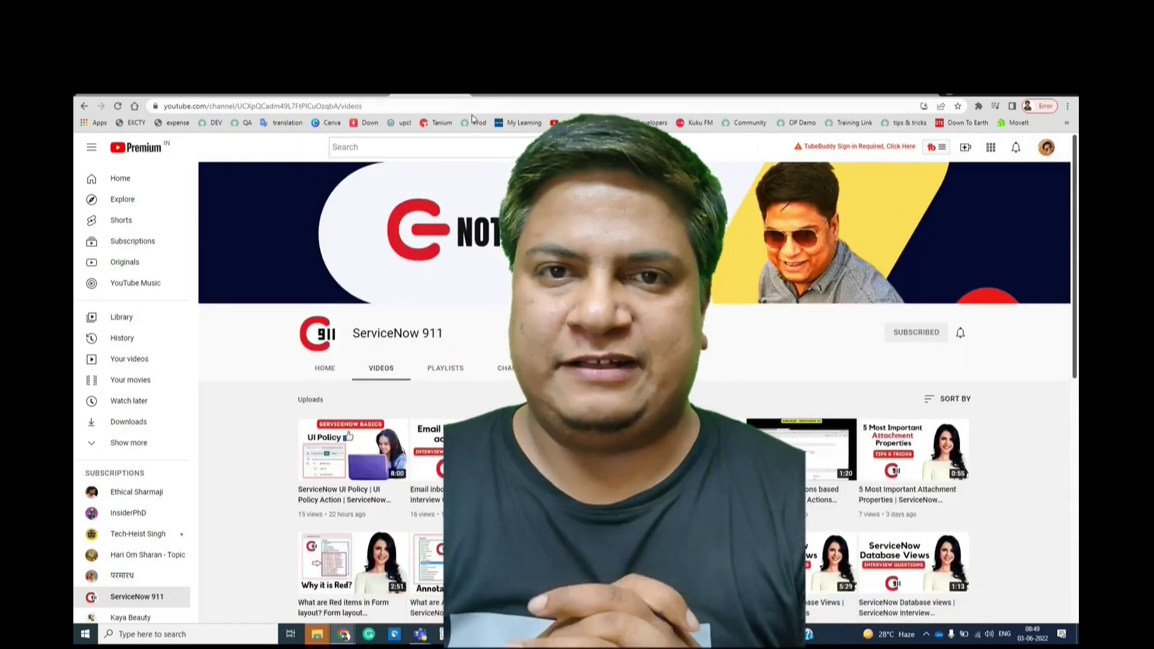
pyautogui.click(419, 91)
pyautogui.scroll(-2, 166, 331)
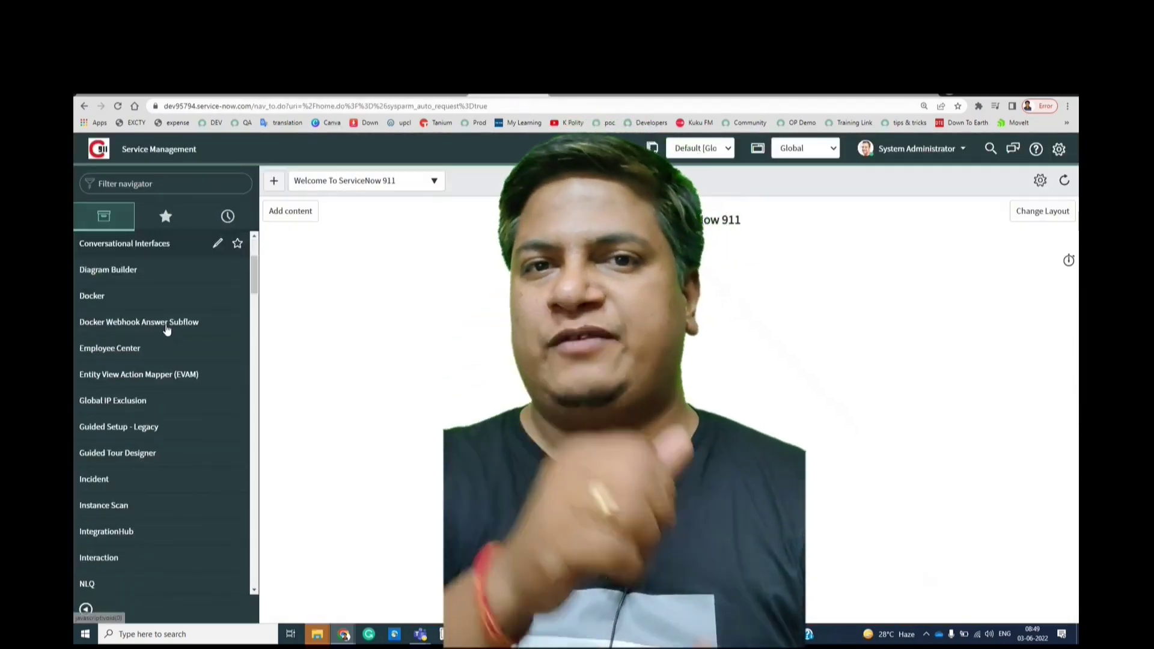
pyautogui.scroll(-1, 166, 331)
pyautogui.hotkey('ctrl', '+')
pyautogui.hotkey('ctrl', '+')
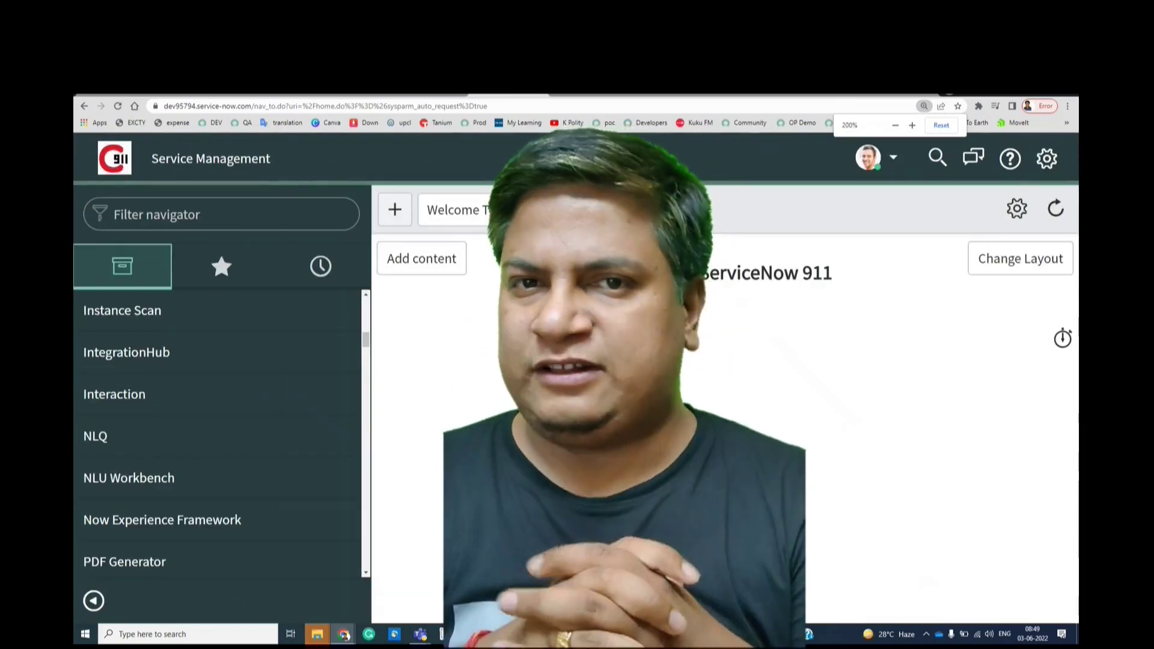
pyautogui.hotkey('ctrl', '-')
pyautogui.hotkey('ctrl', '-')
pyautogui.hotkey('ctrl', '-')
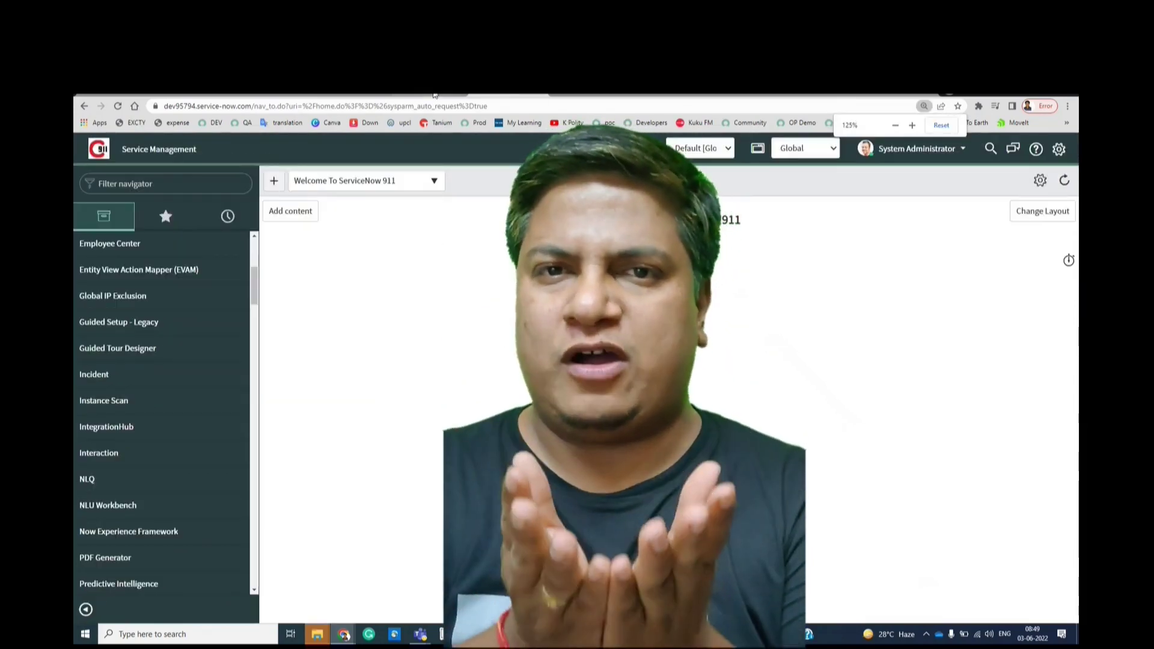
pyautogui.scroll(-3, 266, 407)
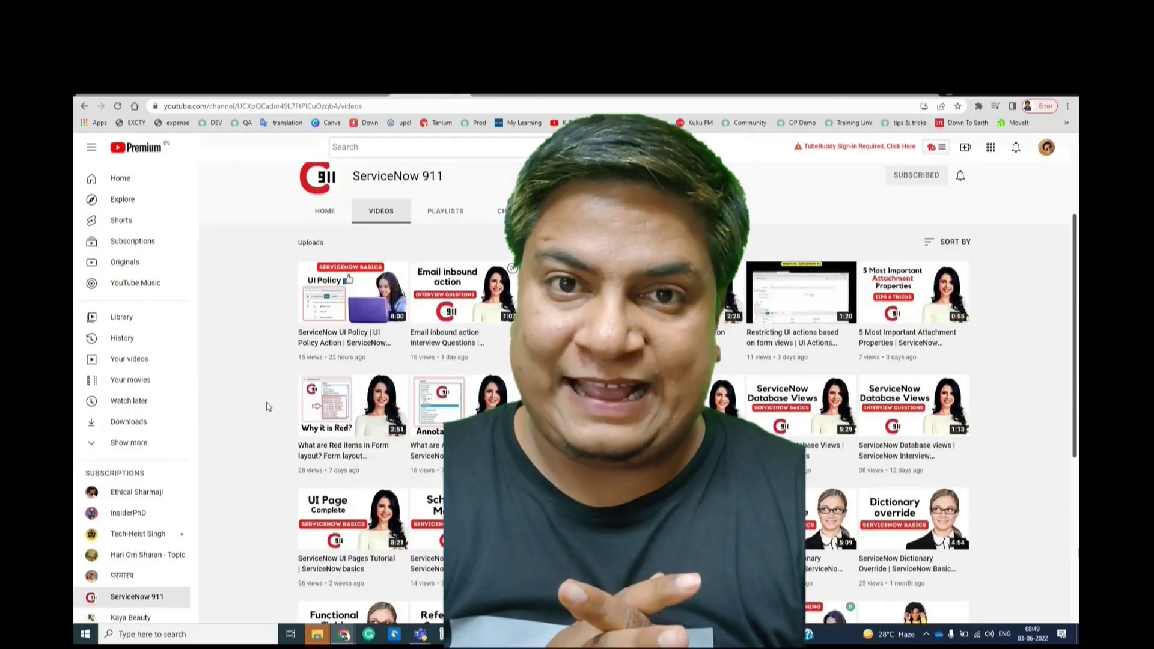
pyautogui.scroll(3, 266, 406)
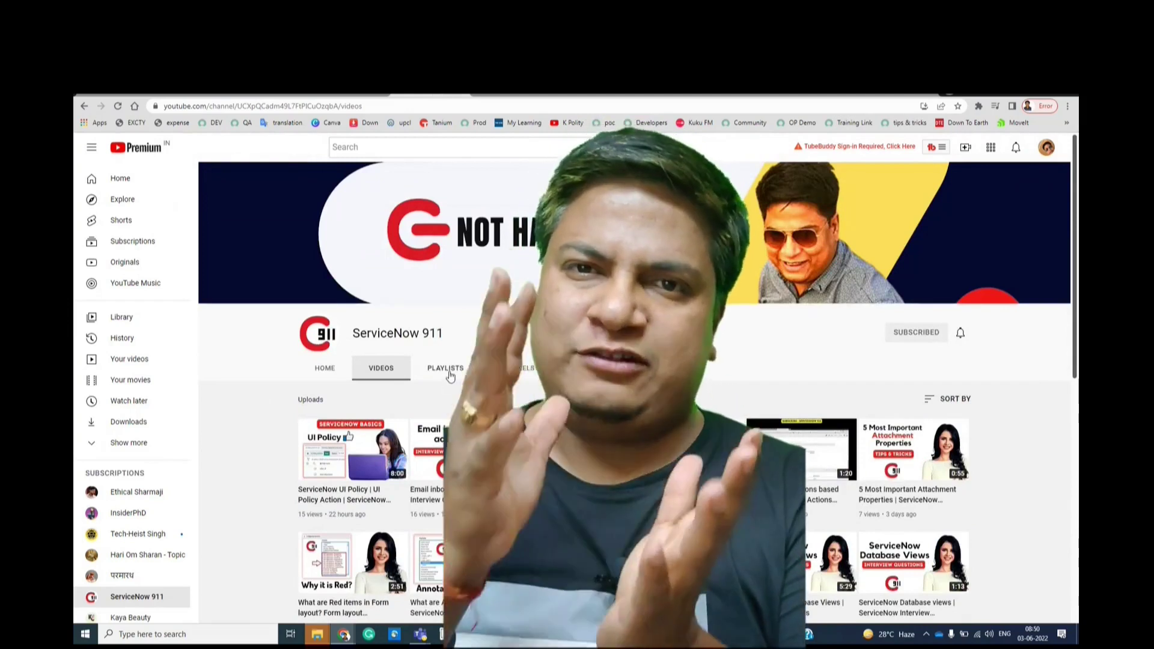
pyautogui.click(450, 377)
pyautogui.scroll(-2, 451, 381)
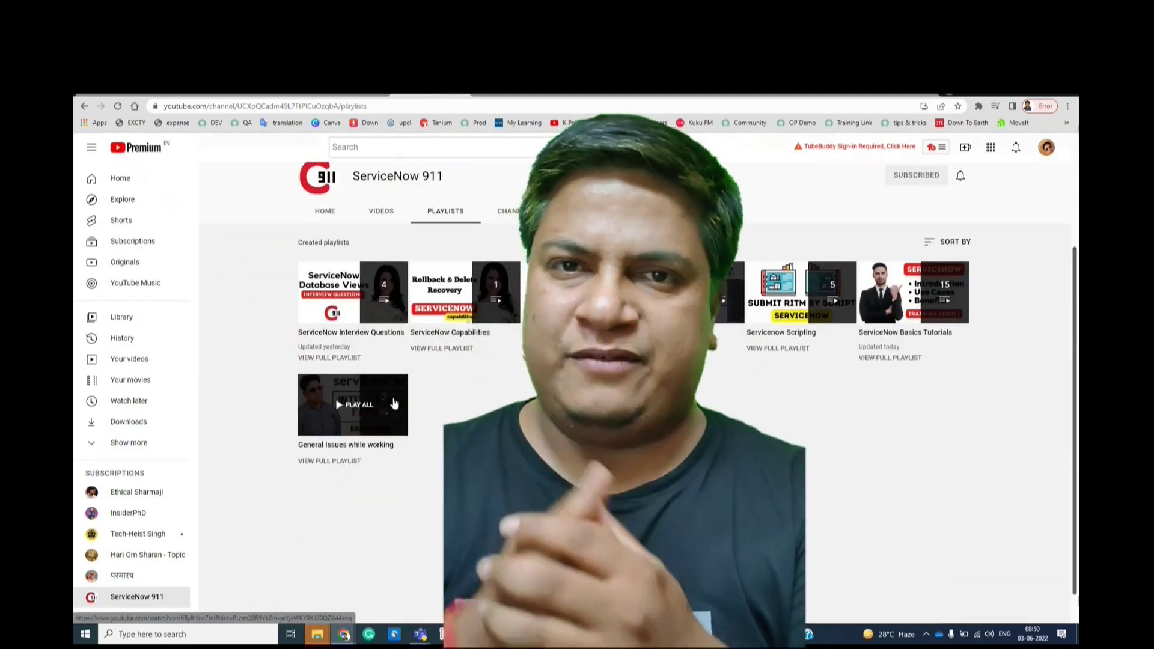
pyautogui.scroll(2, 456, 387)
pyautogui.click(381, 368)
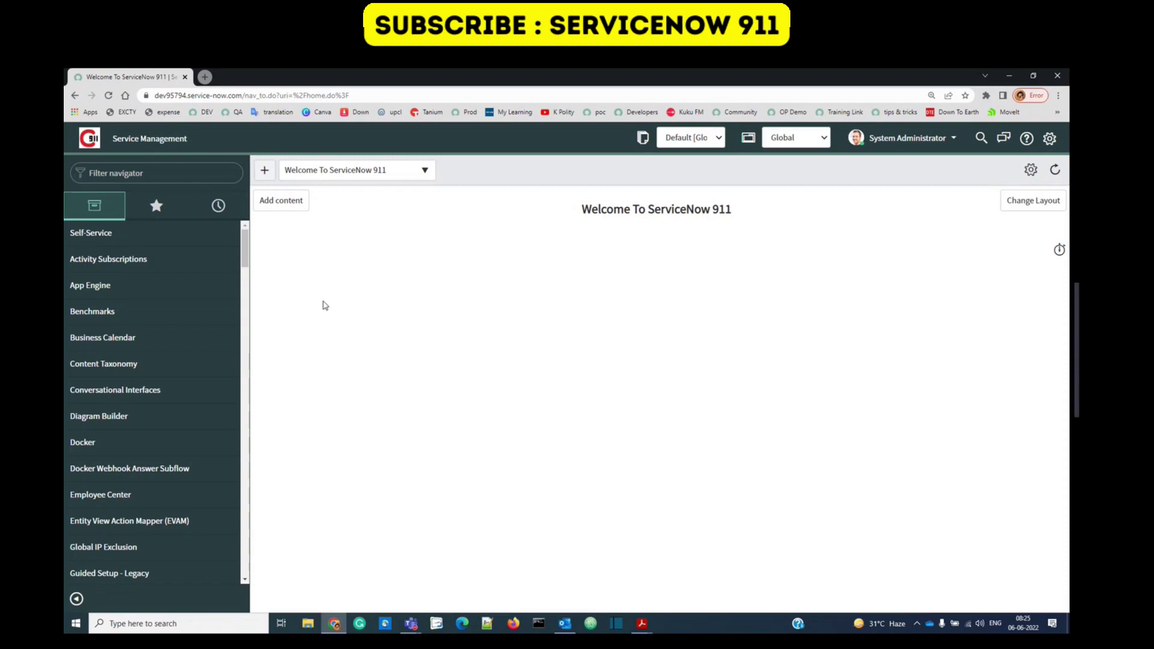
# Enter 'test' as incident INC0010025's Description and save it.
pyautogui.click(185, 168)
pyautogui.write('incident')
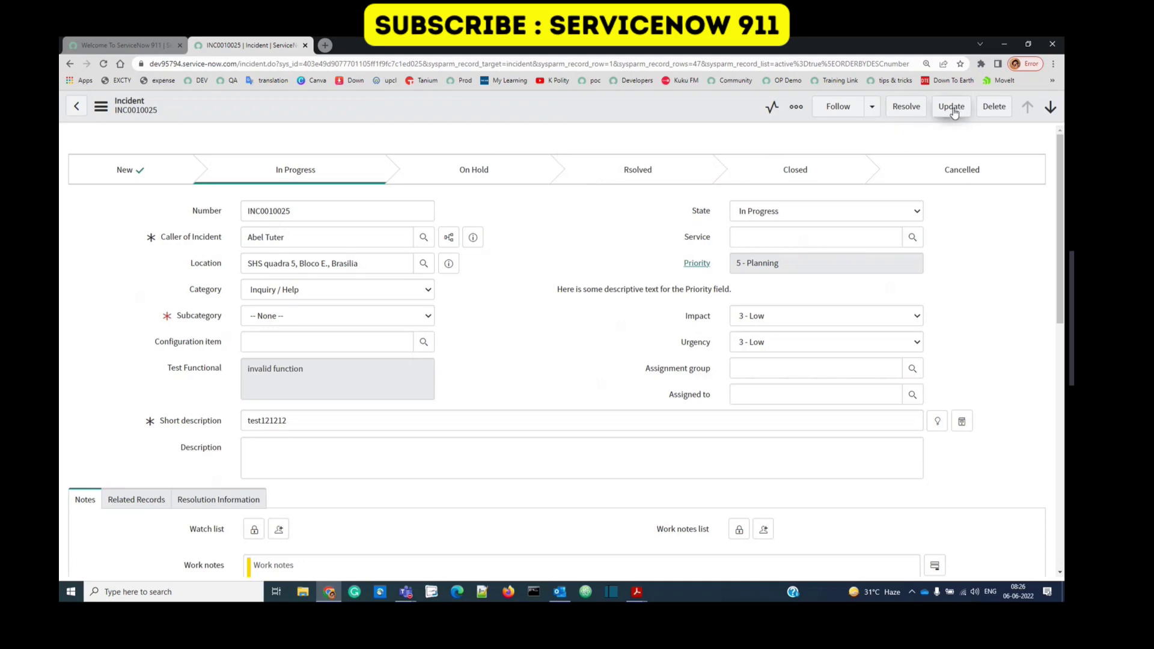
pyautogui.click(290, 448)
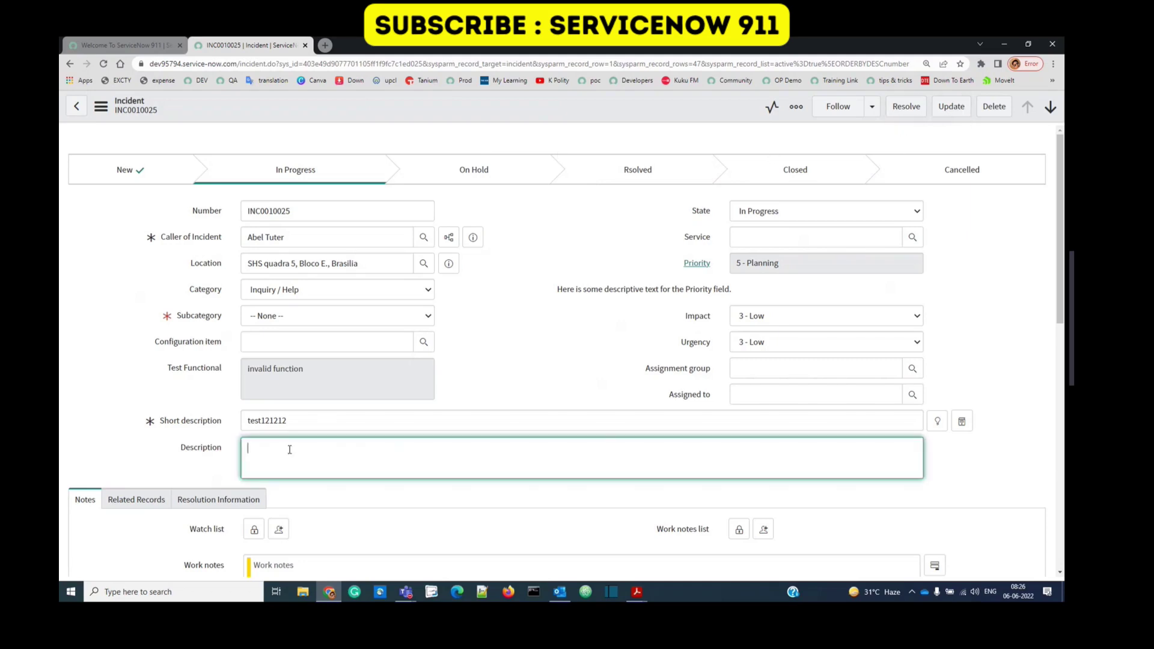
pyautogui.write('test')
pyautogui.click(952, 107)
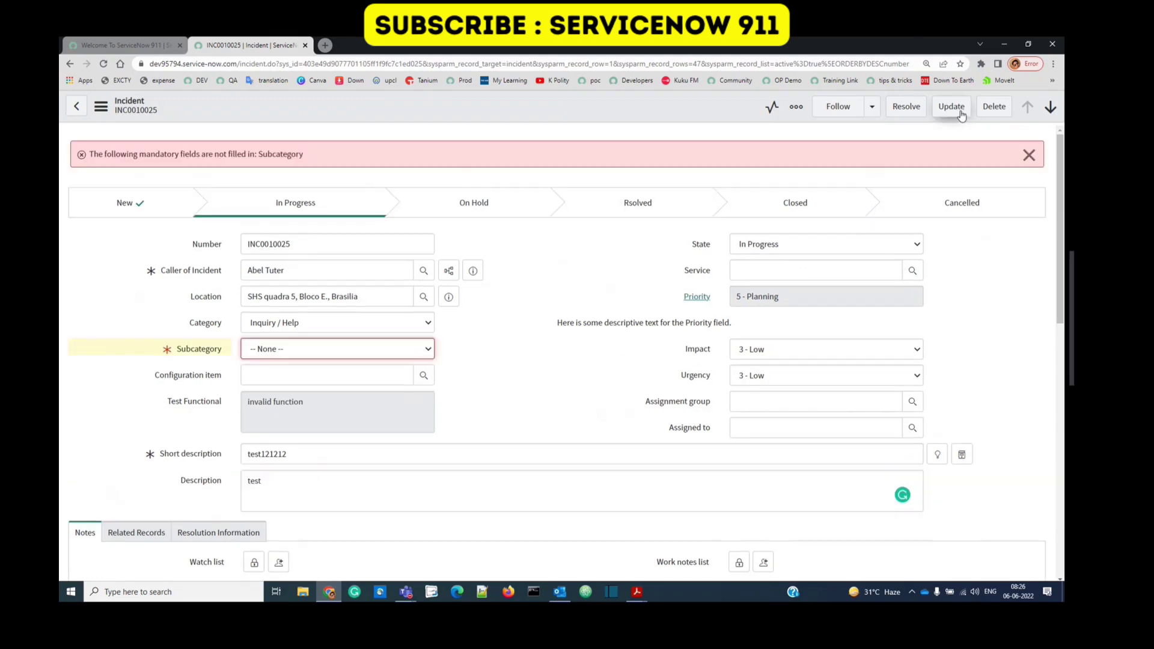
# Set Subcategory to Antivirus, save, and reopen INC0010025 from the list.
pyautogui.click(368, 348)
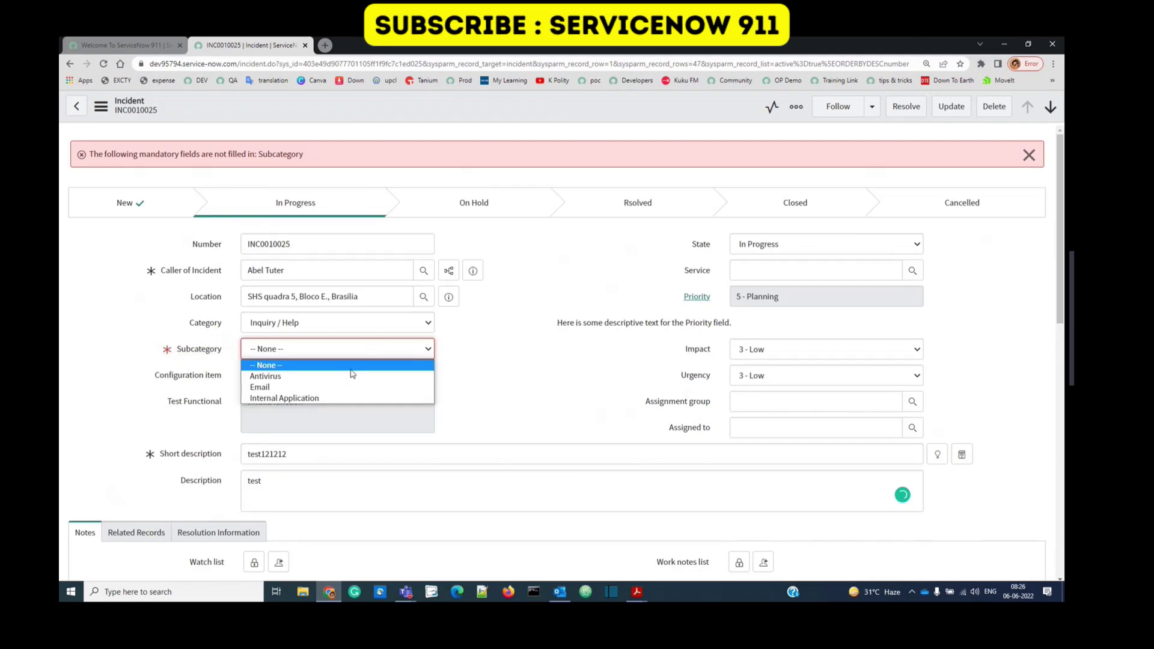
pyautogui.click(353, 374)
pyautogui.click(951, 107)
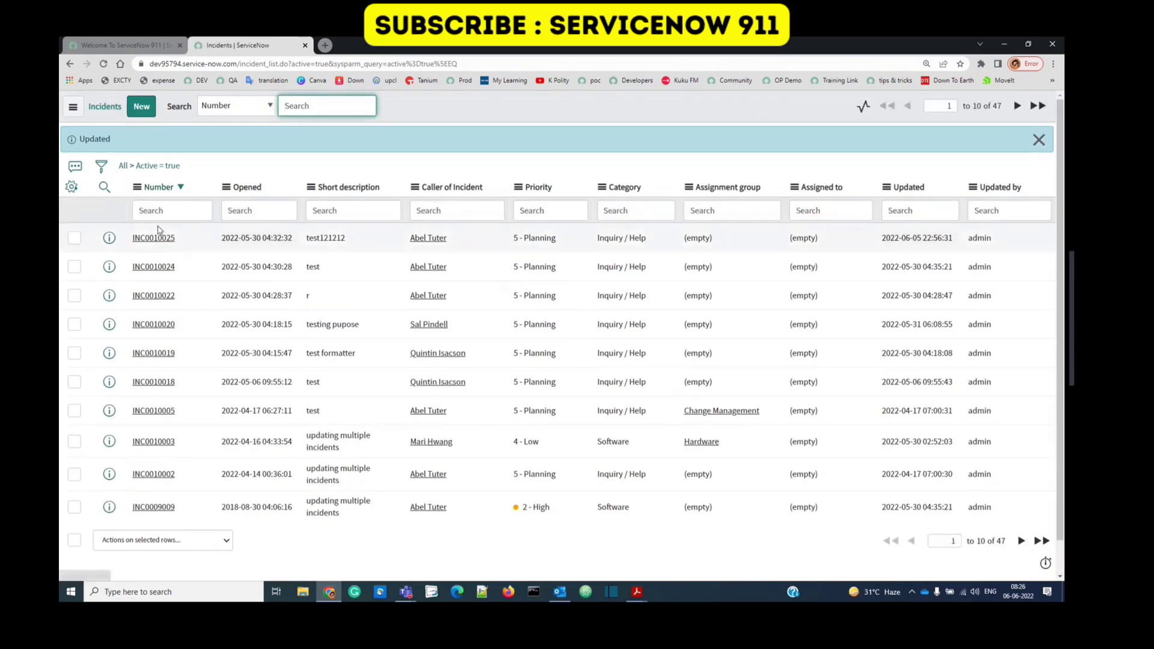
pyautogui.click(158, 239)
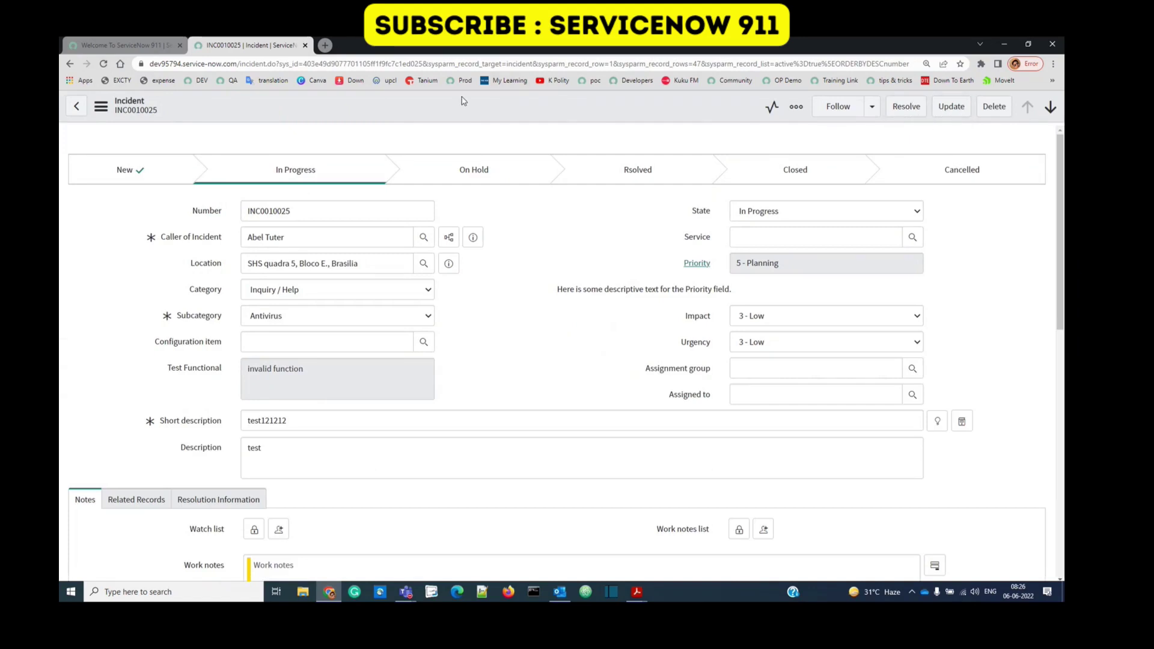
pyautogui.rightClick(458, 110)
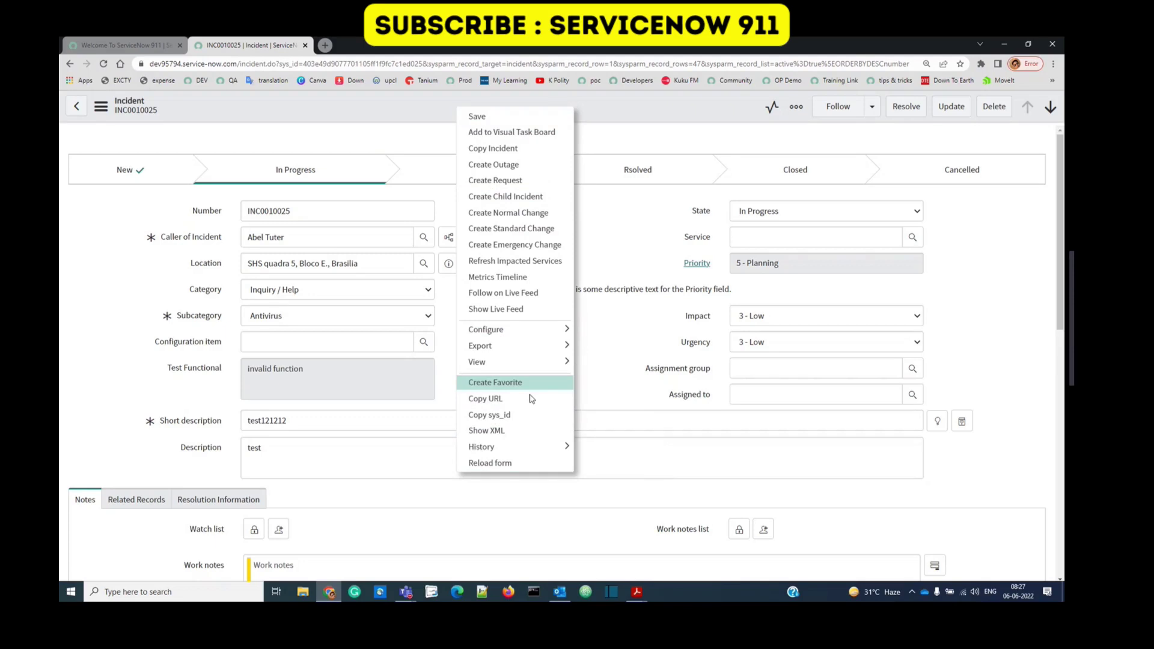
pyautogui.click(207, 236)
pyautogui.rightClick(206, 235)
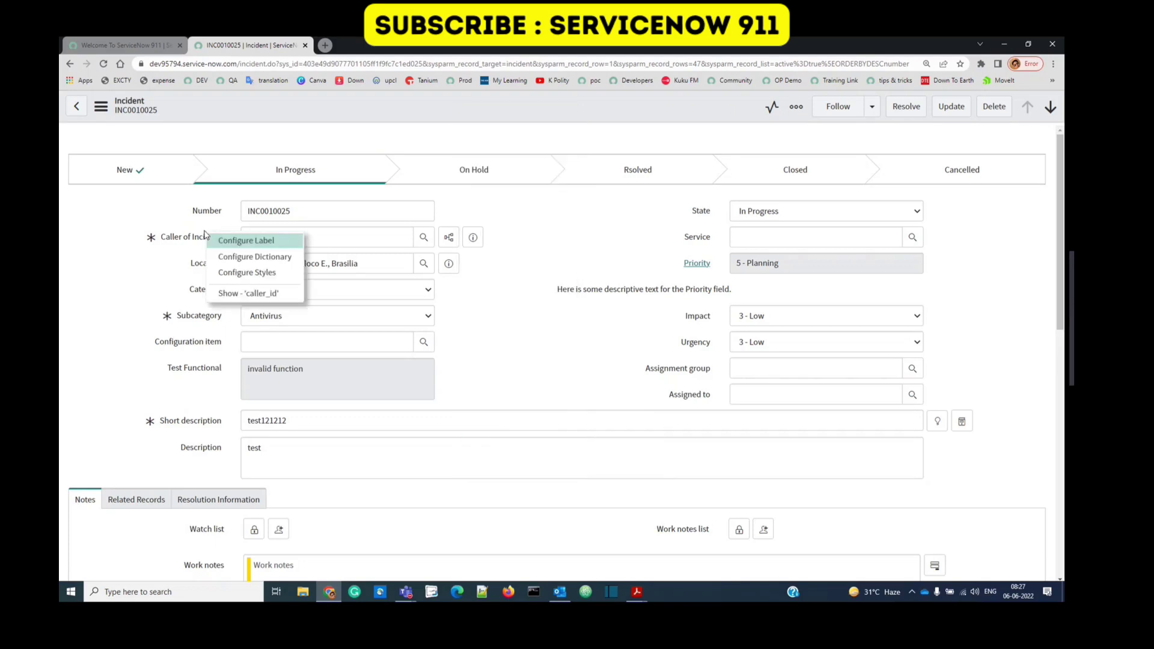
pyautogui.click(260, 249)
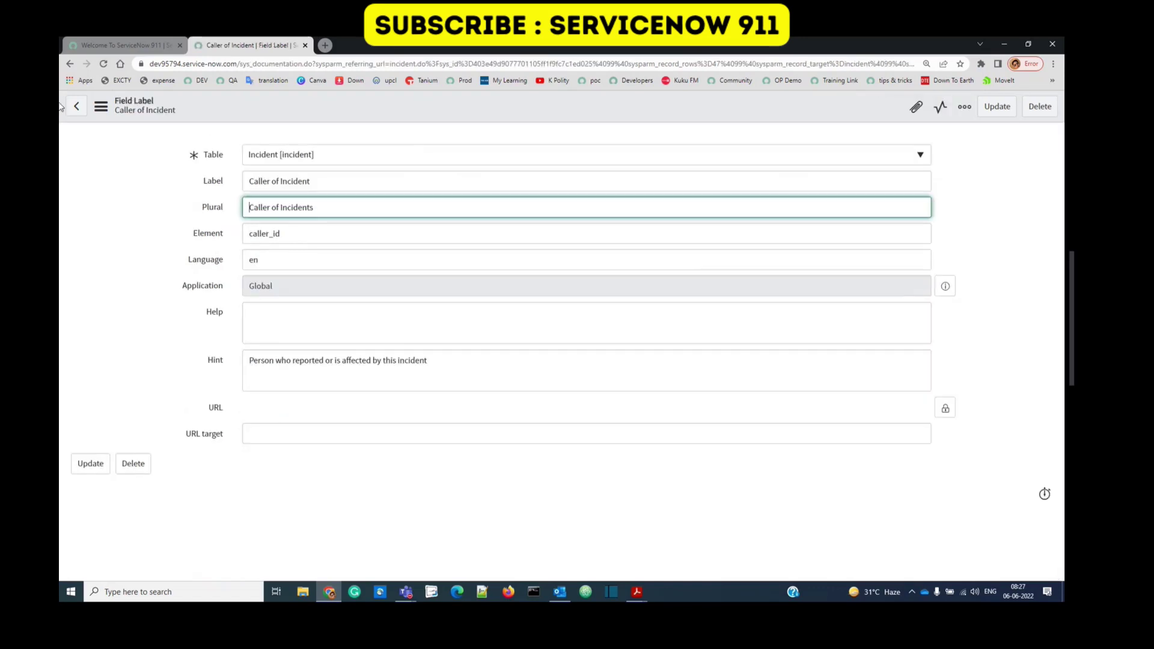
pyautogui.click(71, 64)
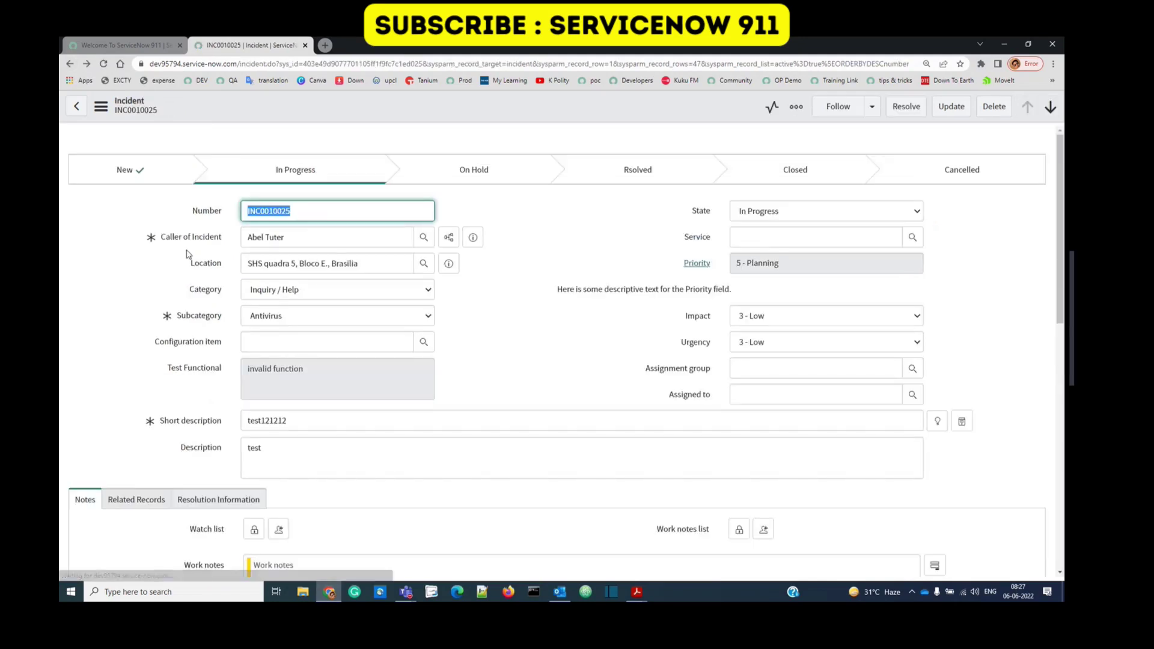
pyautogui.scroll(-4, 510, 277)
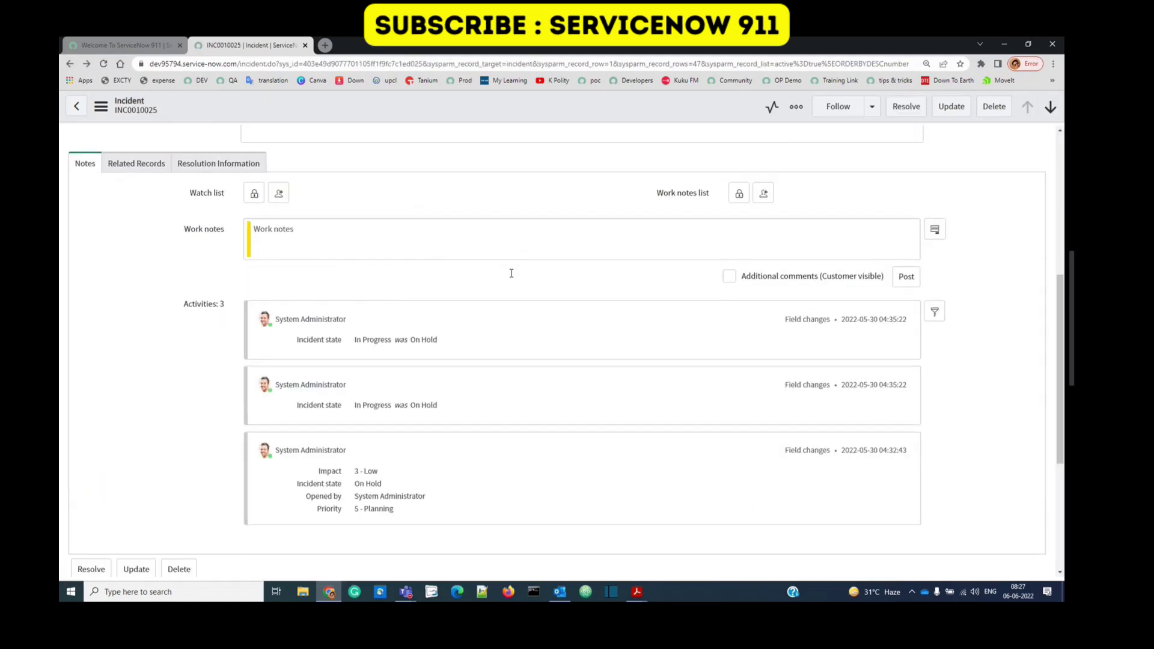
pyautogui.scroll(-10, 510, 275)
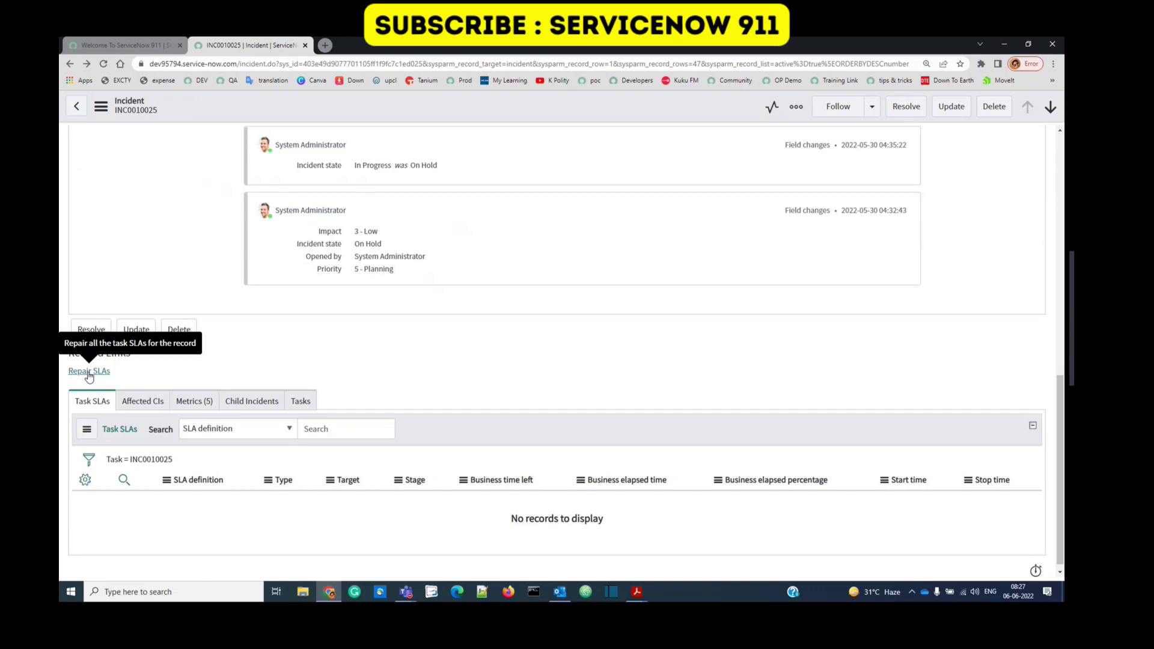
pyautogui.tripleClick(123, 378)
pyautogui.click(148, 404)
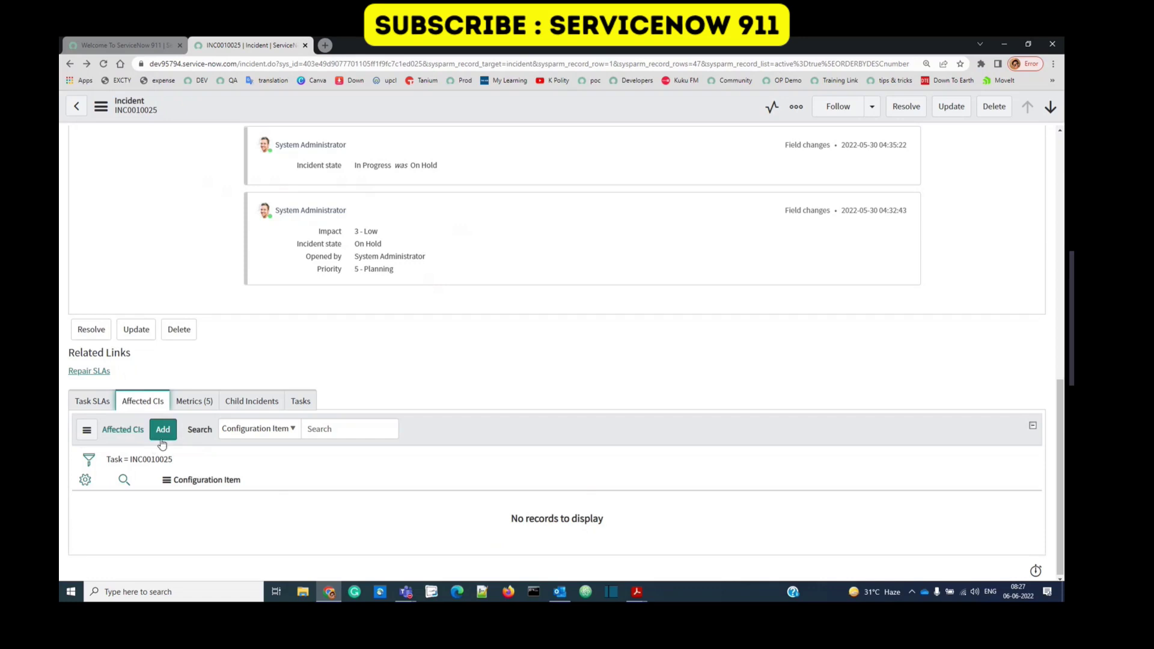
pyautogui.click(205, 403)
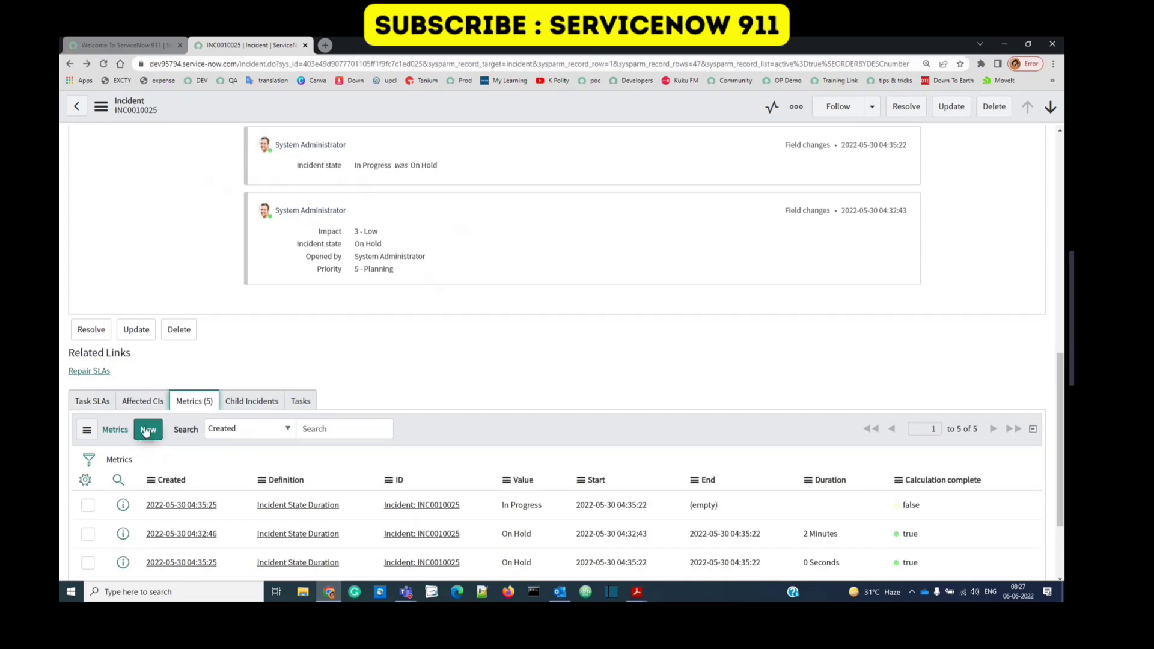
pyautogui.scroll(15, 242, 408)
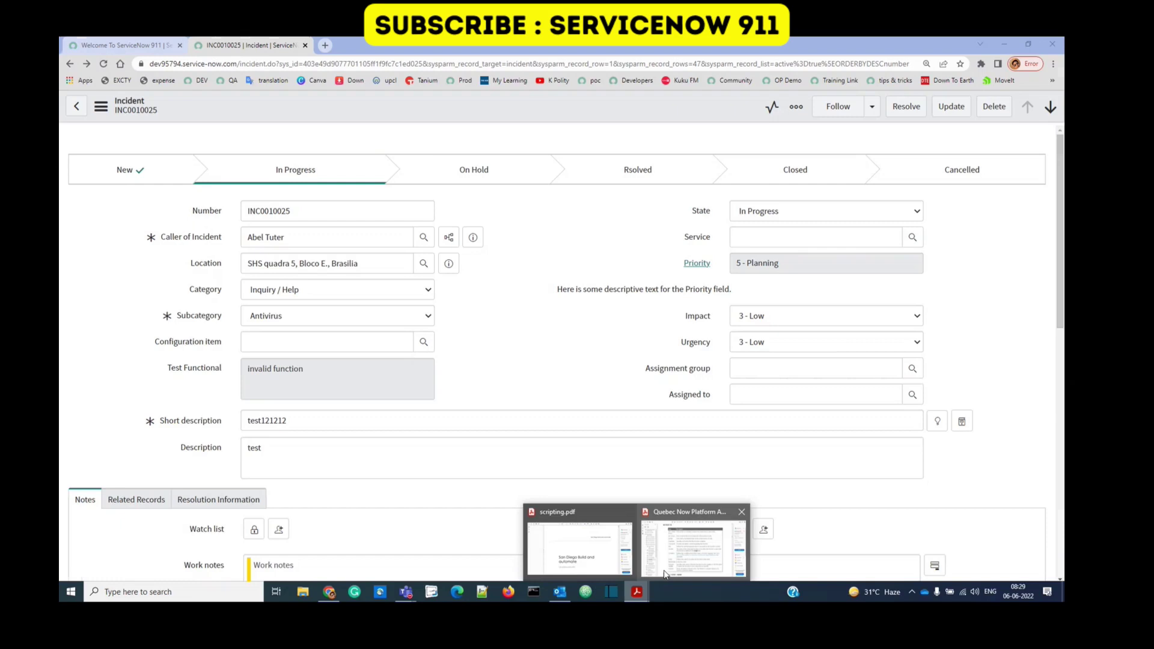
# Read the PDF's List UI actions section, then return to the INC0010025 browser tab.
pyautogui.click(665, 569)
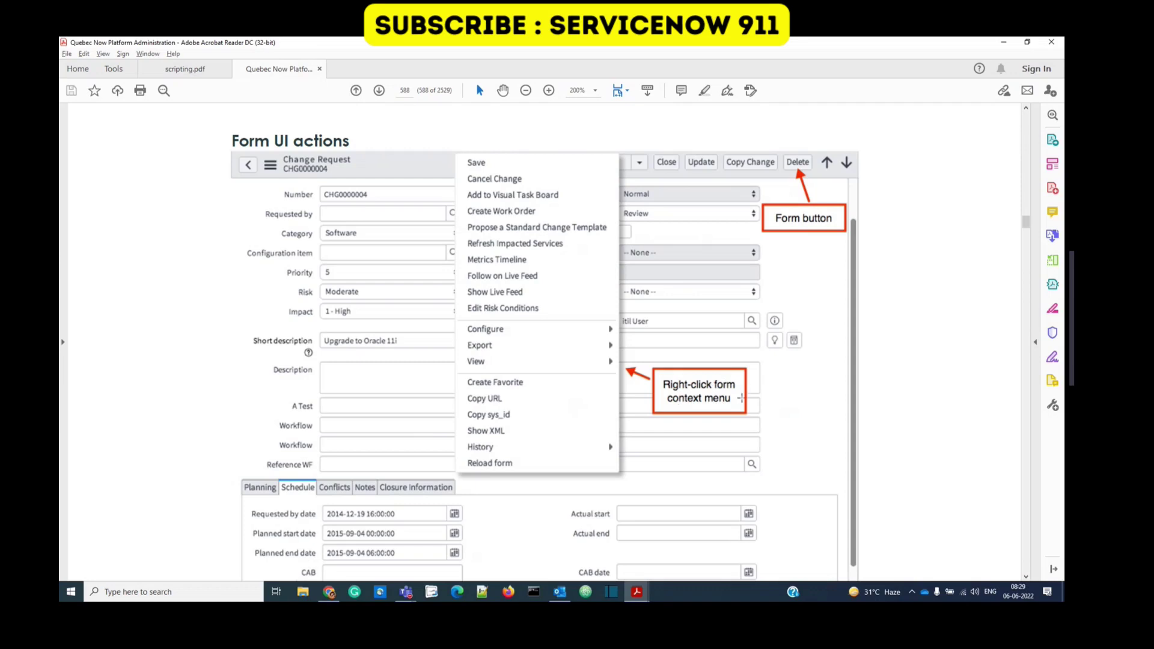
pyautogui.scroll(-1, 291, 384)
pyautogui.scroll(-3, 299, 406)
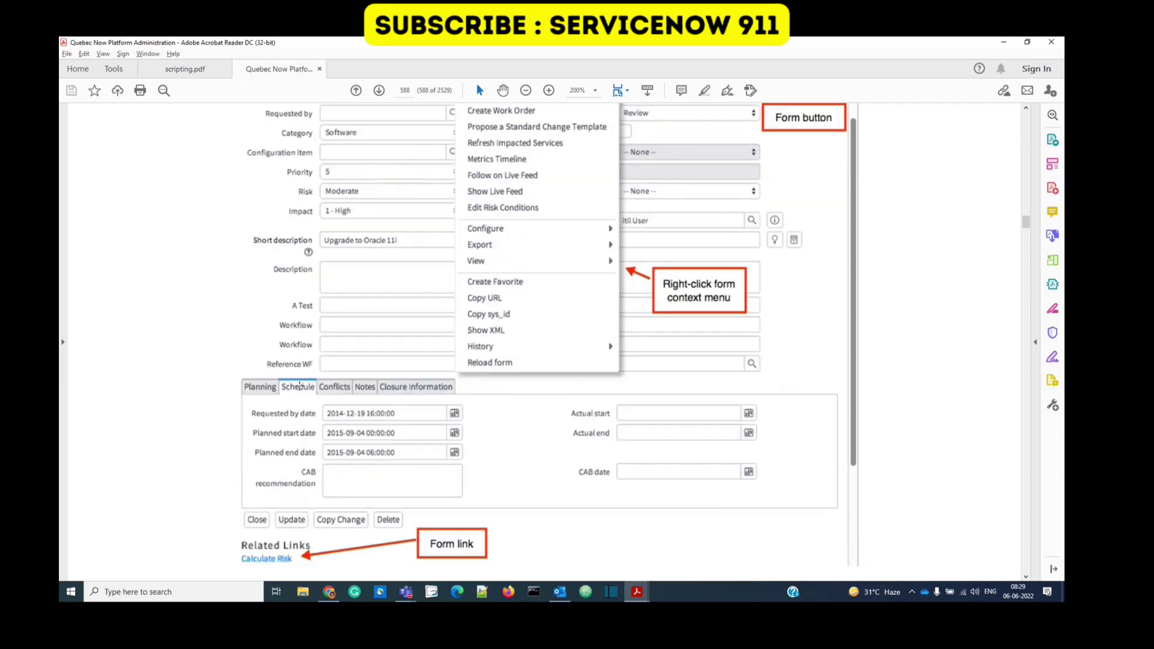
pyautogui.scroll(-3, 311, 433)
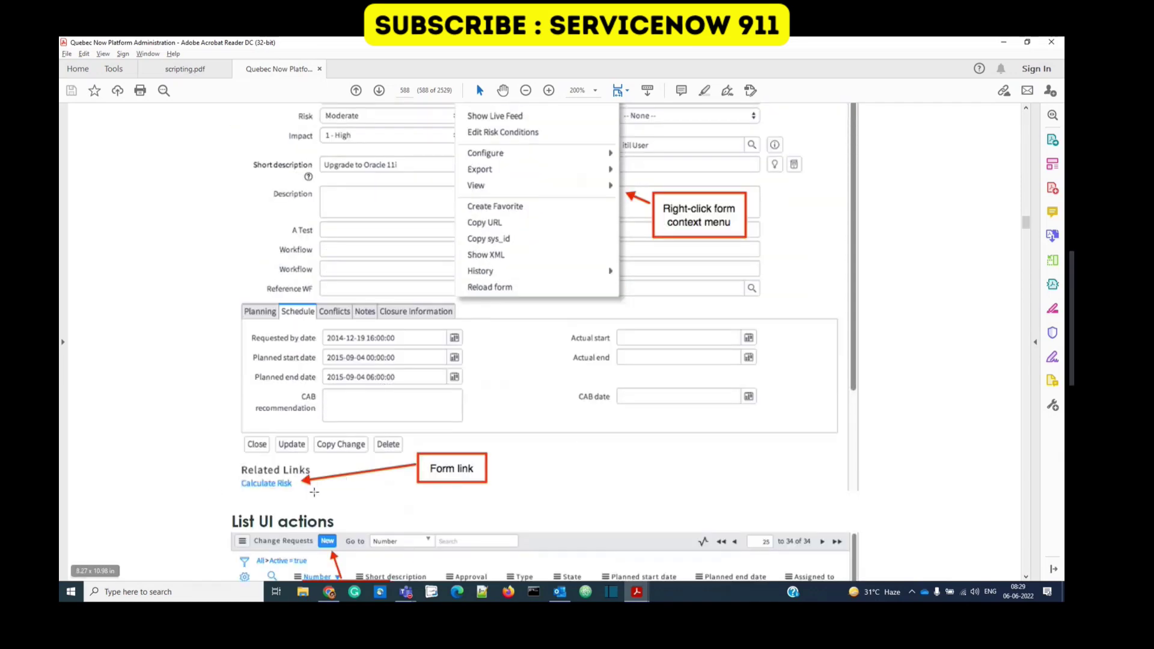
pyautogui.scroll(-3, 361, 423)
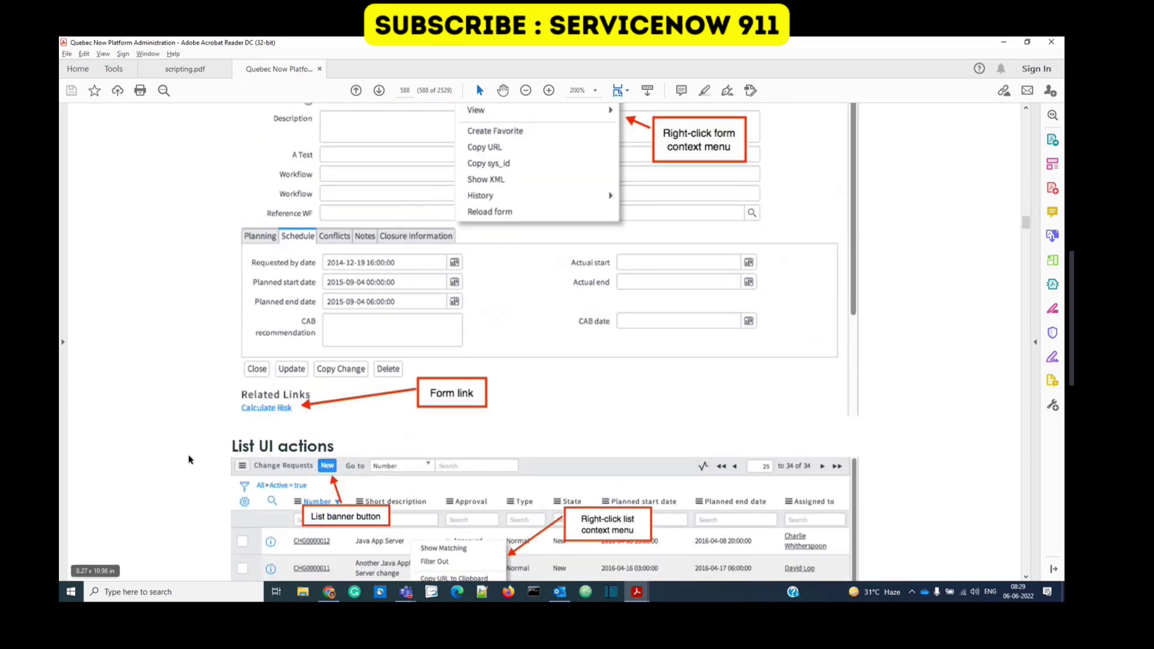
pyautogui.scroll(-6, 333, 343)
pyautogui.tripleClick(318, 301)
pyautogui.click(317, 301)
pyautogui.moveTo(228, 296); pyautogui.dragTo(371, 299)
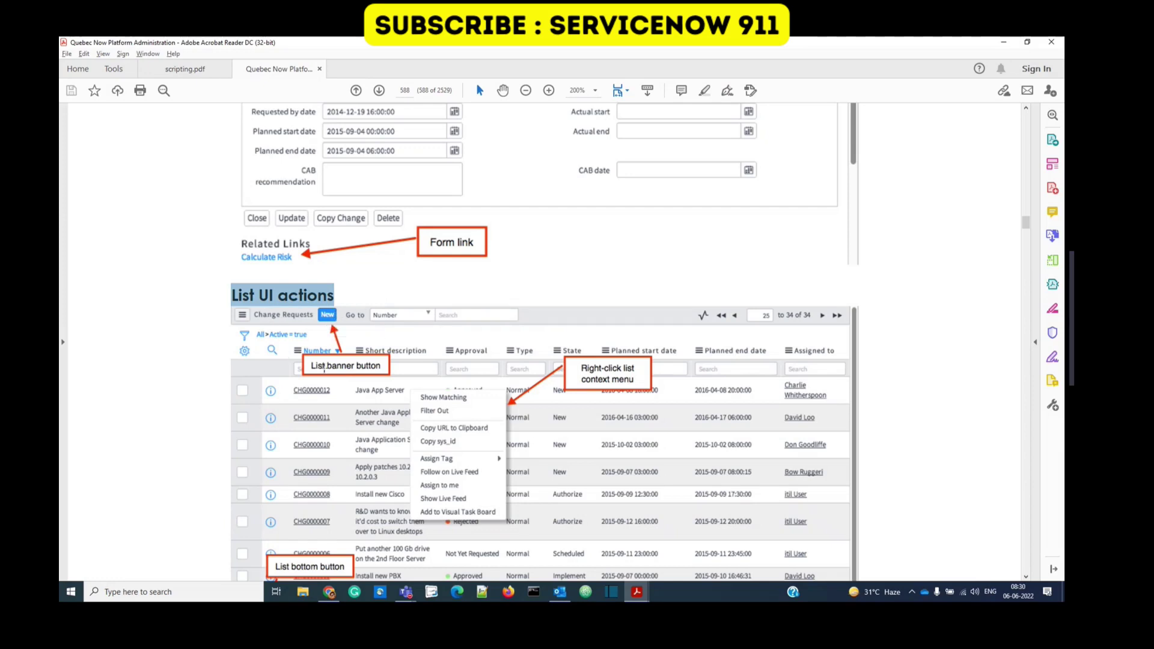
pyautogui.scroll(-3, 440, 438)
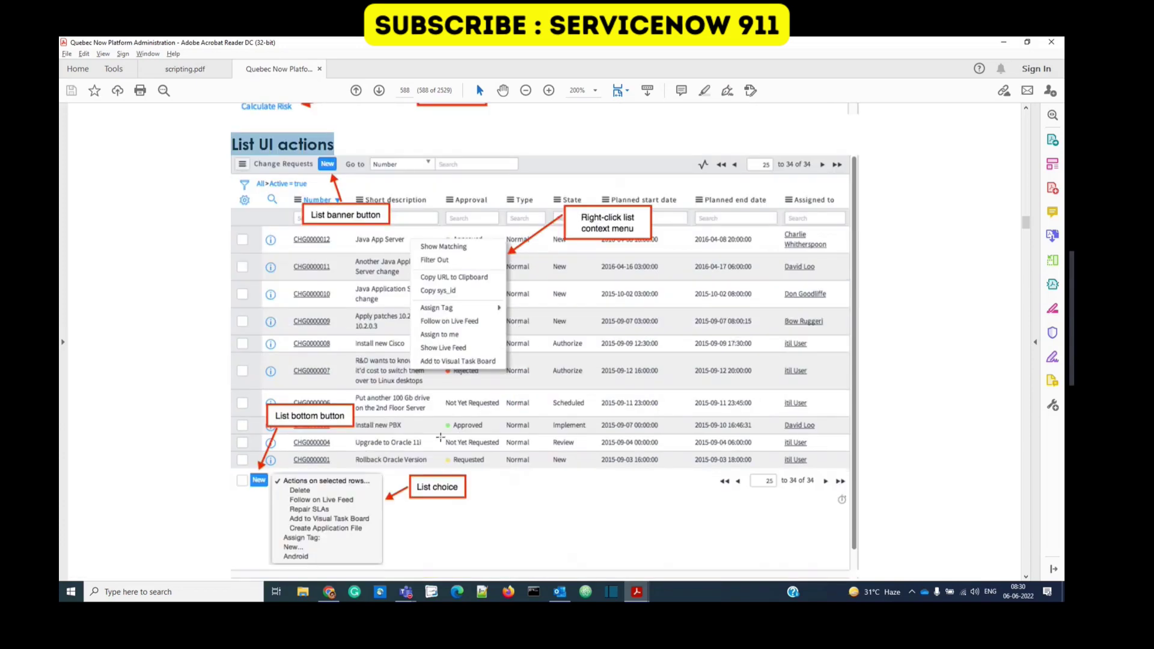
pyautogui.scroll(-5, 542, 361)
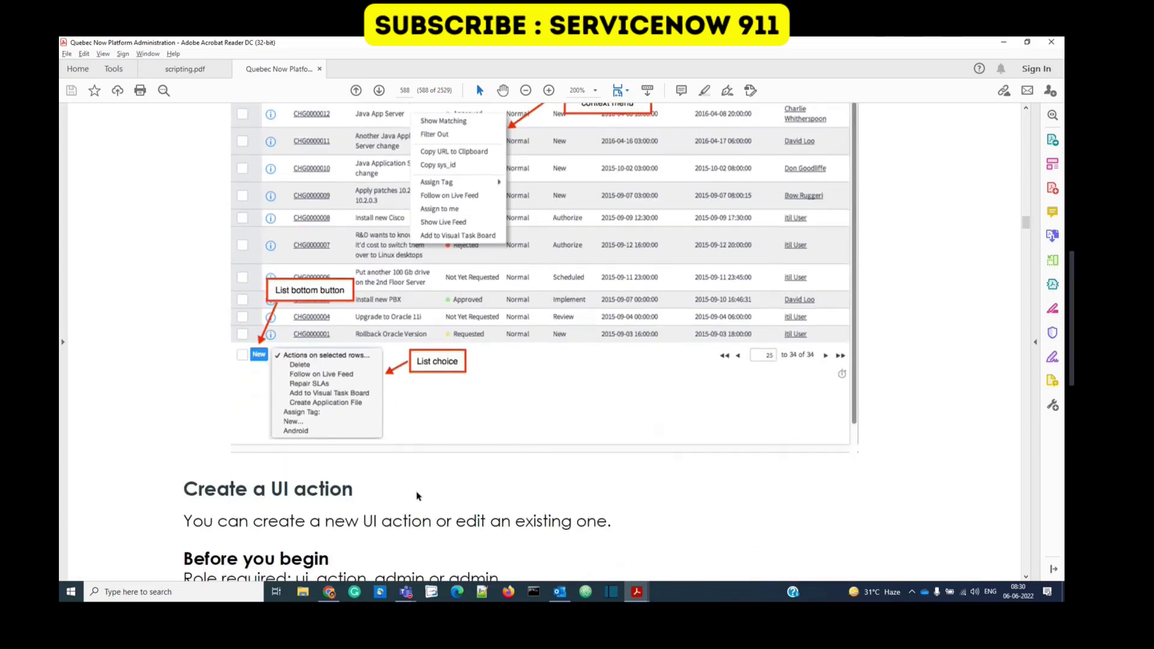
pyautogui.hotkey('alt', 'Tab')
pyautogui.click(246, 45)
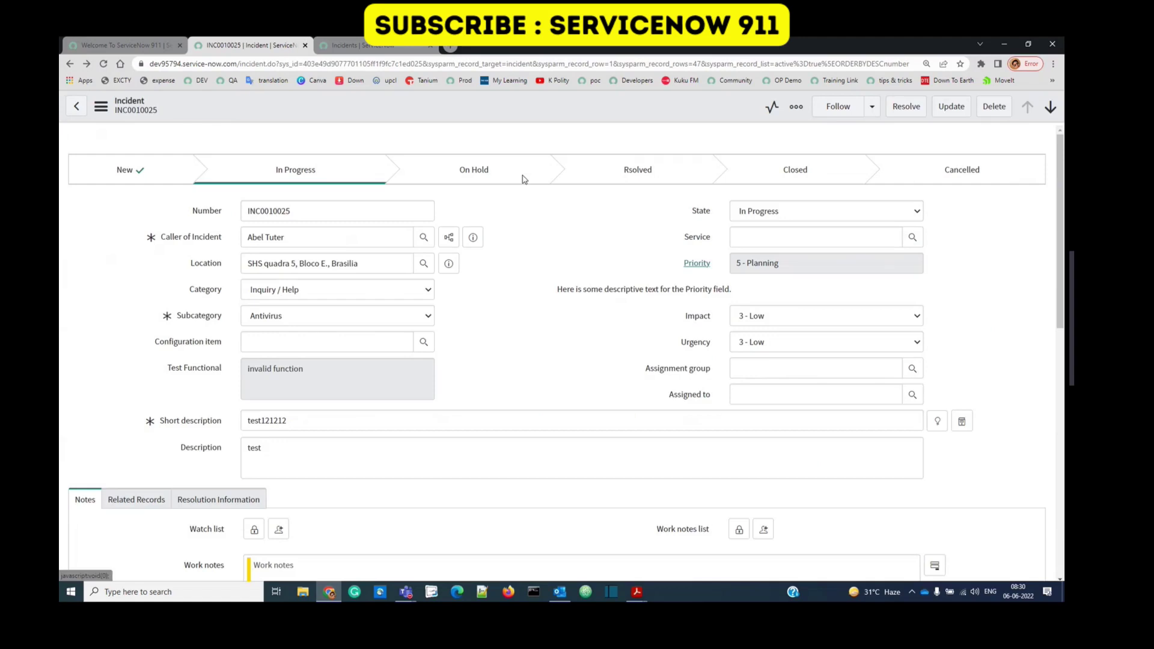
# Open System Definition > UI Actions (sys_ui_action) via the 'ui action' navigator filter.
pyautogui.click(146, 43)
pyautogui.write('u')
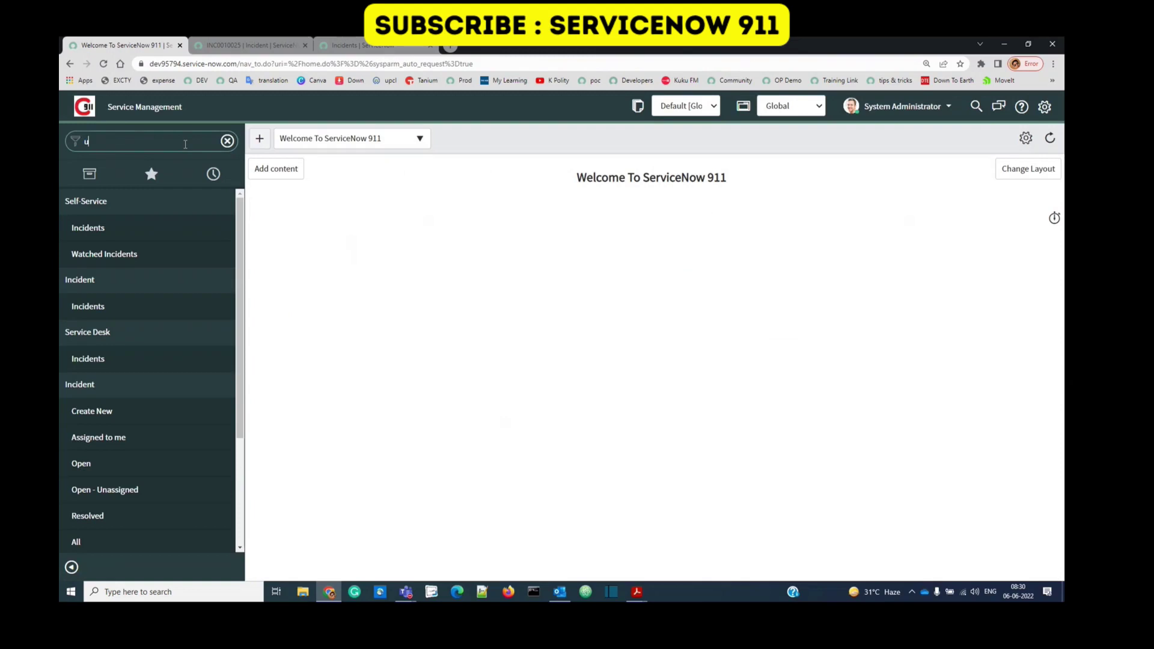
pyautogui.write('i ac')
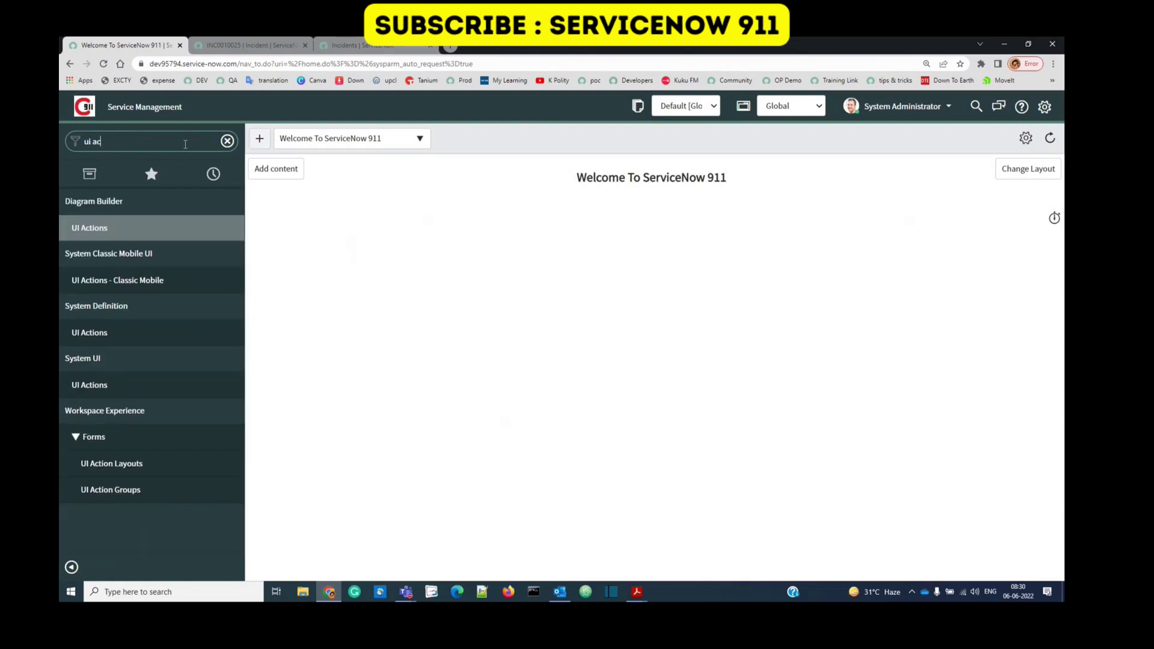
pyautogui.write('tion')
pyautogui.click(87, 334)
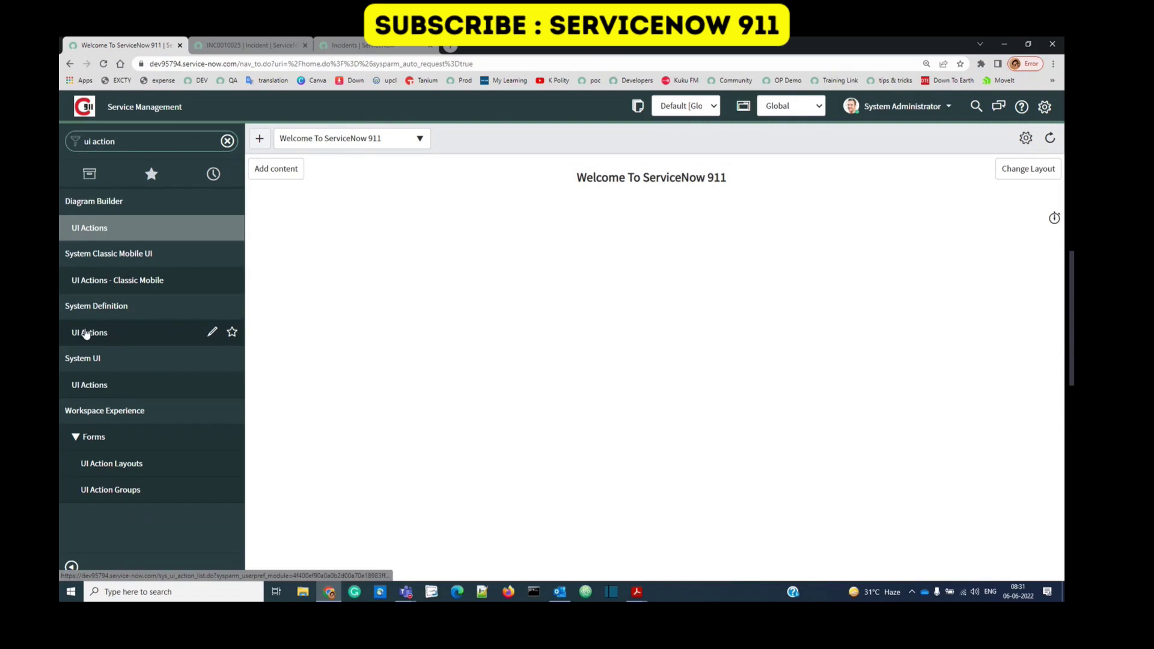
pyautogui.click(87, 334)
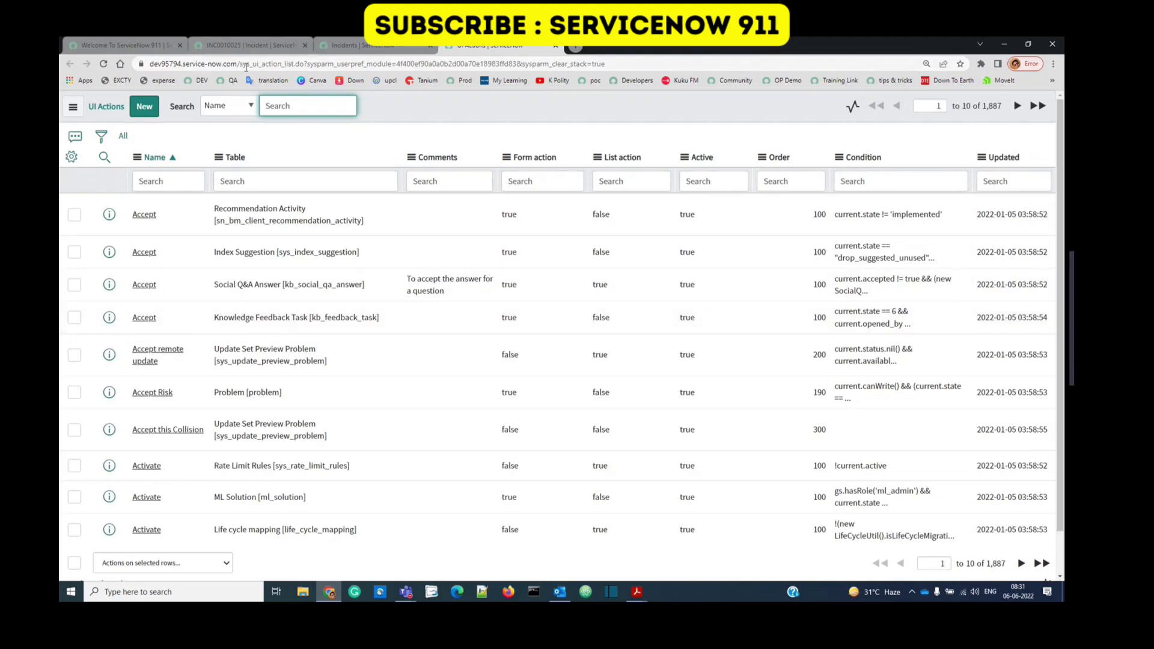
pyautogui.moveTo(240, 65); pyautogui.dragTo(276, 66)
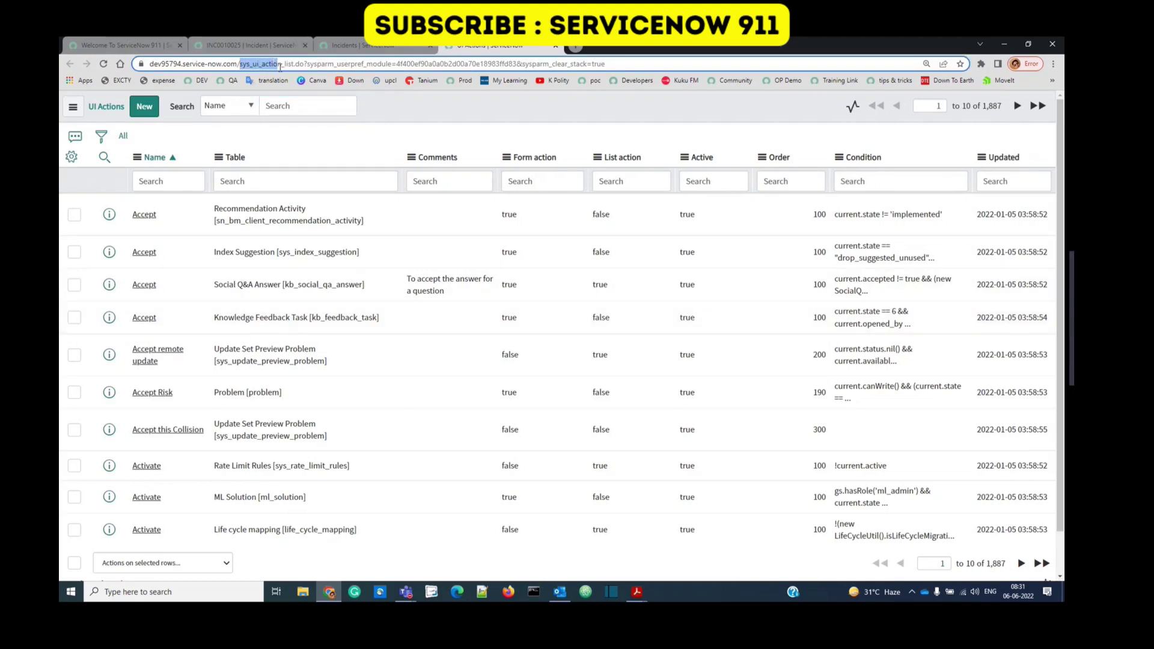
# From INC0010025's header menu, open Configure > UI Actions and show records 11–20 of 48.
pyautogui.click(262, 45)
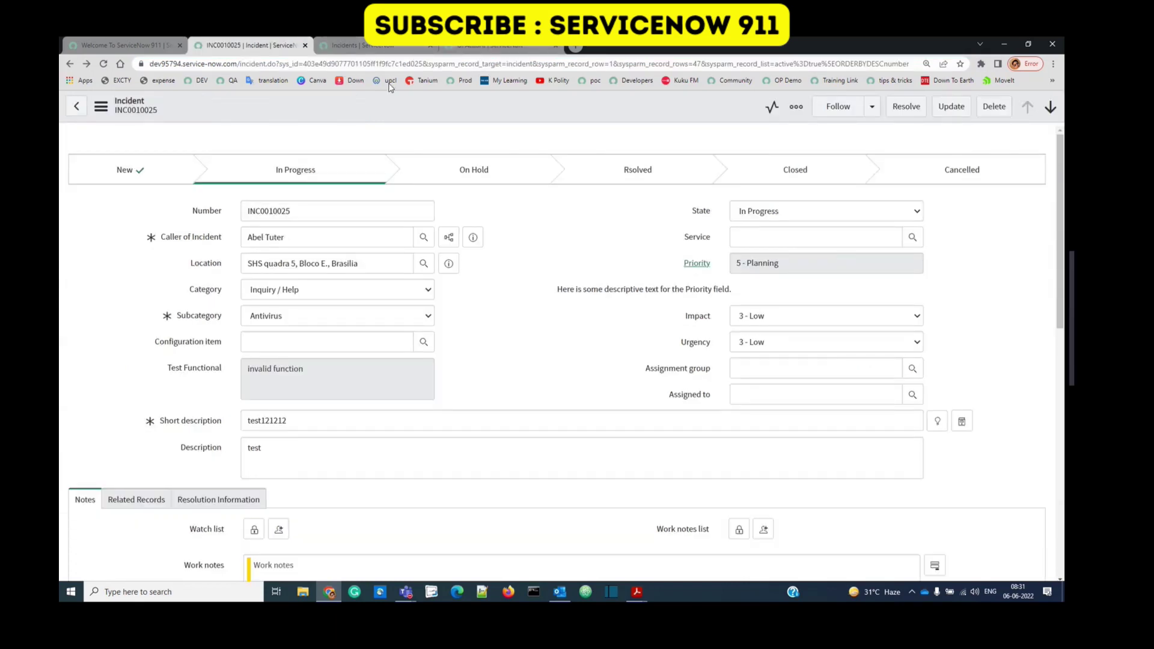
pyautogui.rightClick(366, 108)
pyautogui.moveTo(395, 327)
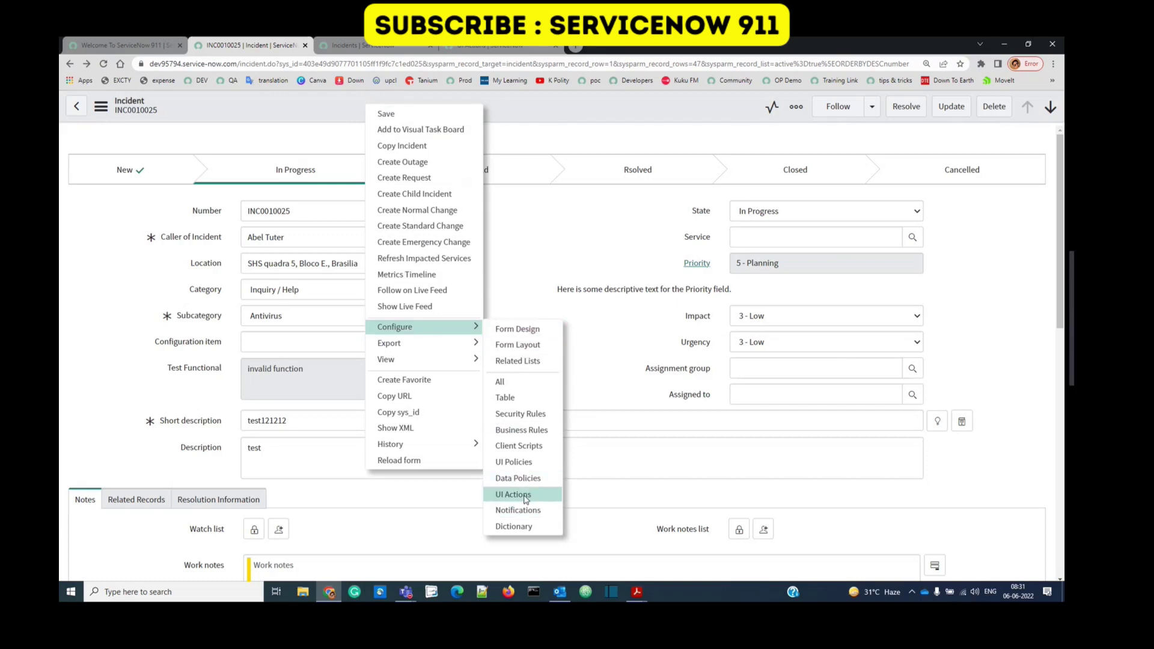
pyautogui.click(513, 495)
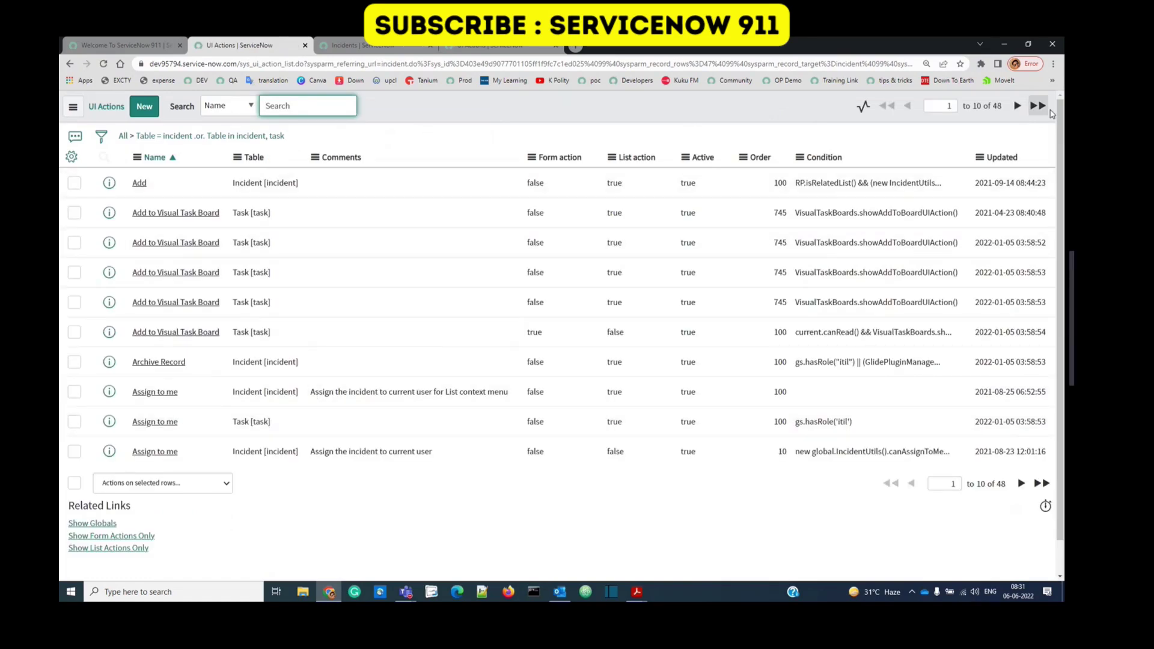
pyautogui.click(1017, 105)
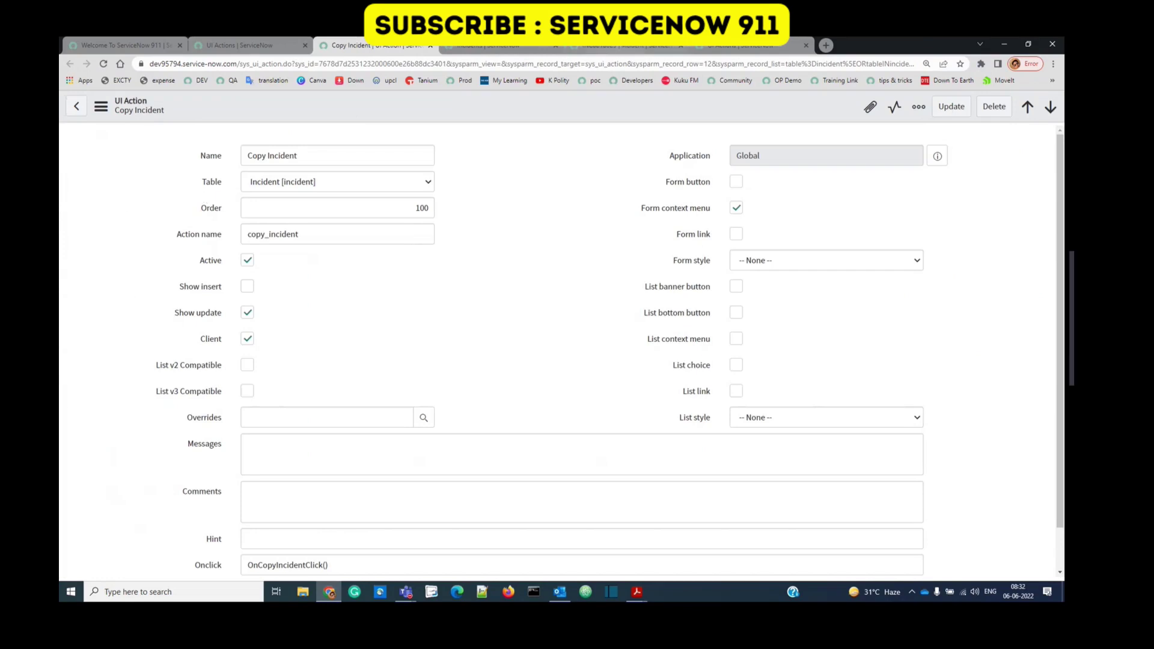
# Find Copy Incident in the incident form's context menu, then return to the UI action.
pyautogui.click(610, 48)
pyautogui.rightClick(417, 109)
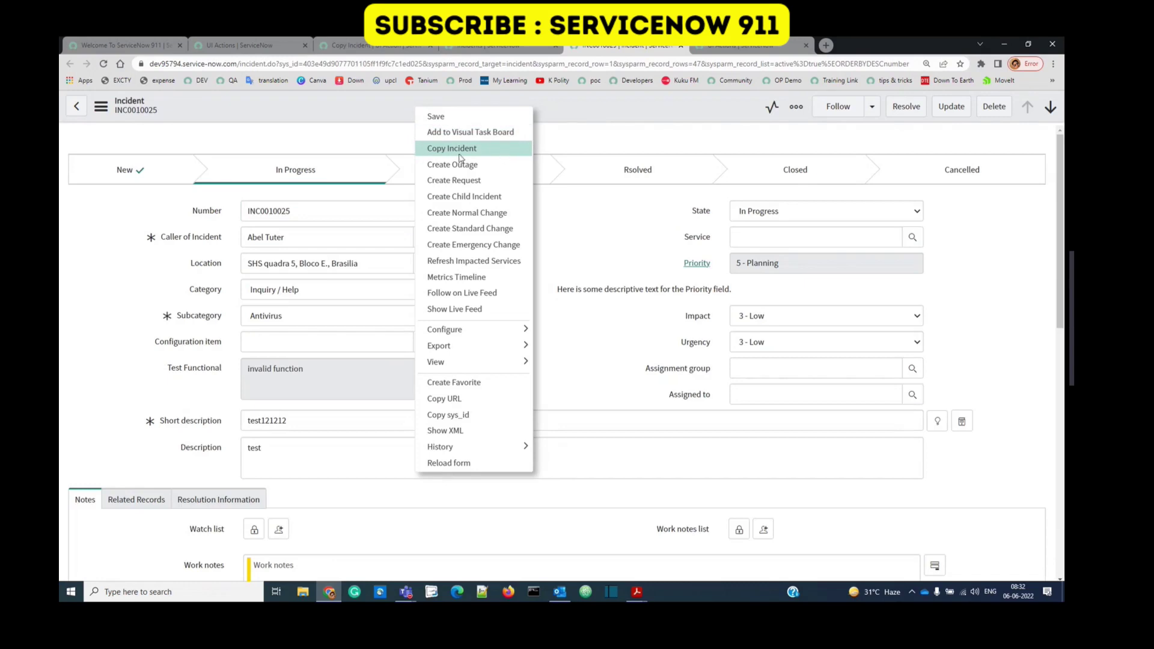
pyautogui.click(345, 44)
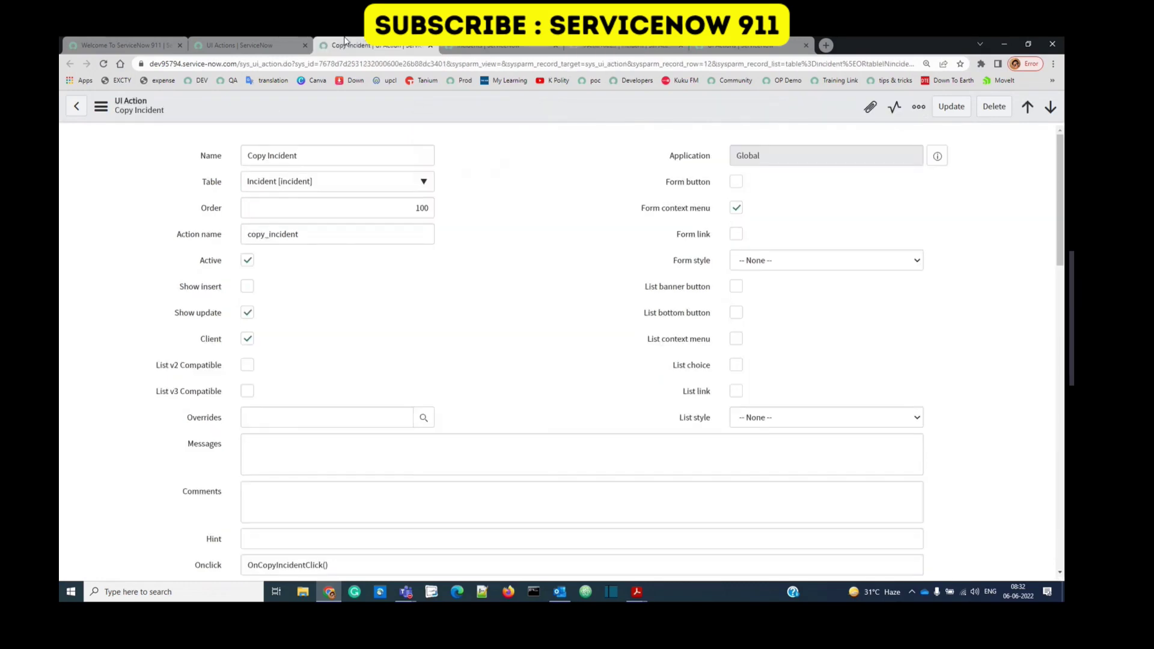
# Select the Copy Incident name and order 100, comparing them with the incident menu.
pyautogui.click(323, 156)
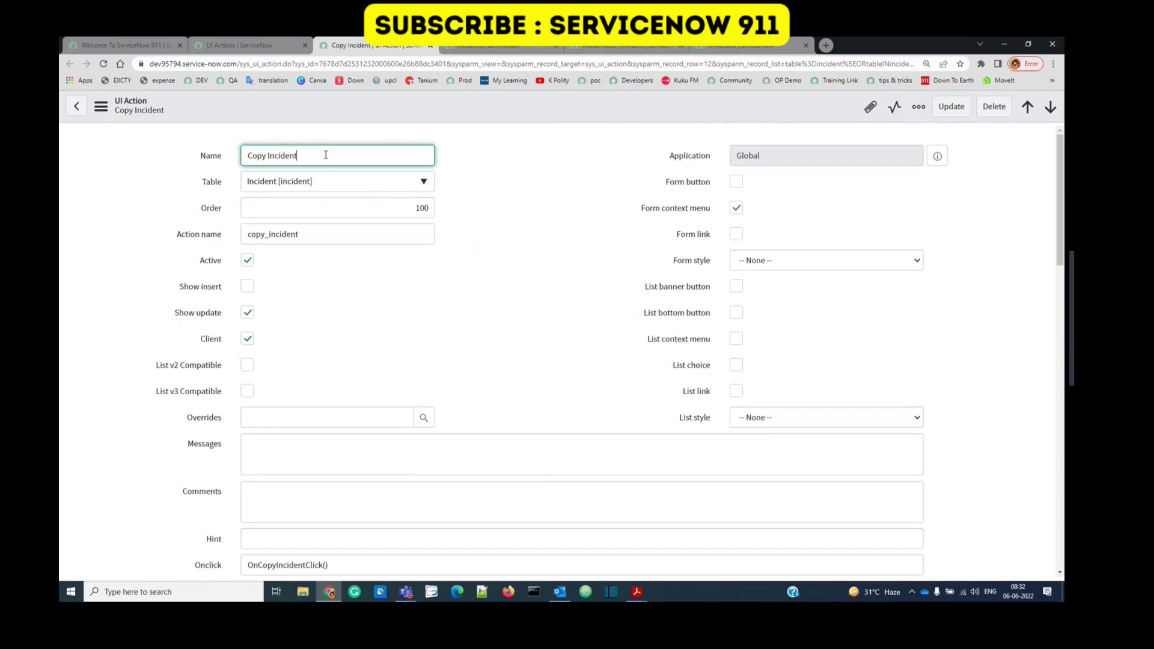
pyautogui.hotkey('ctrl', 'a')
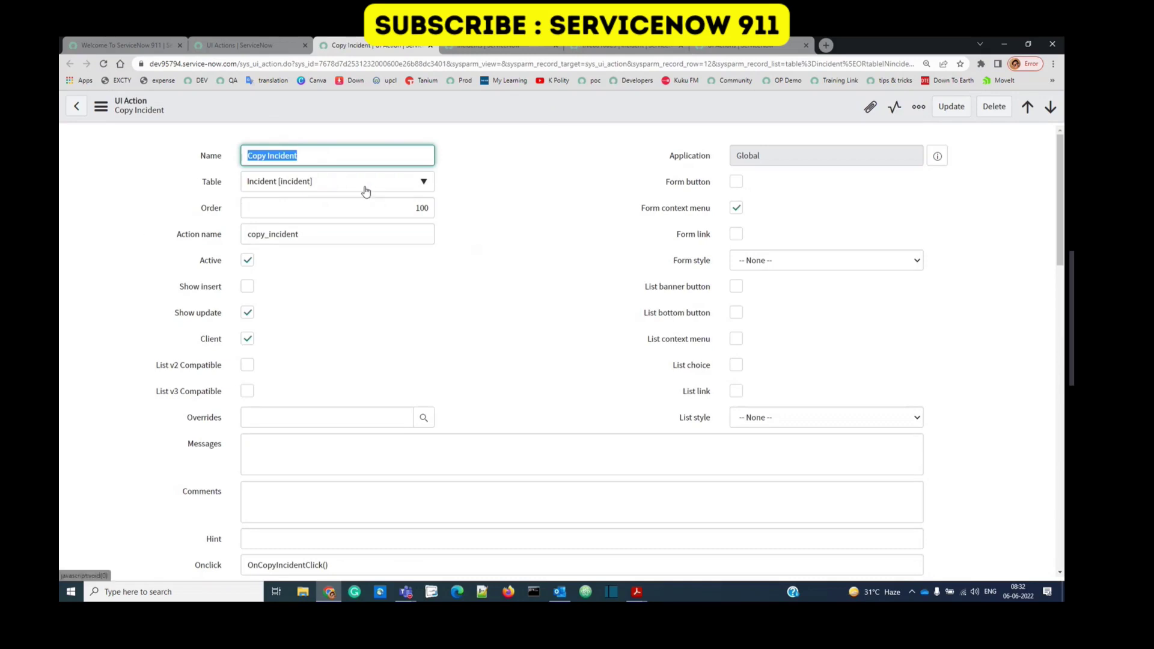
pyautogui.click(331, 213)
pyautogui.hotkey('ctrl', 'a')
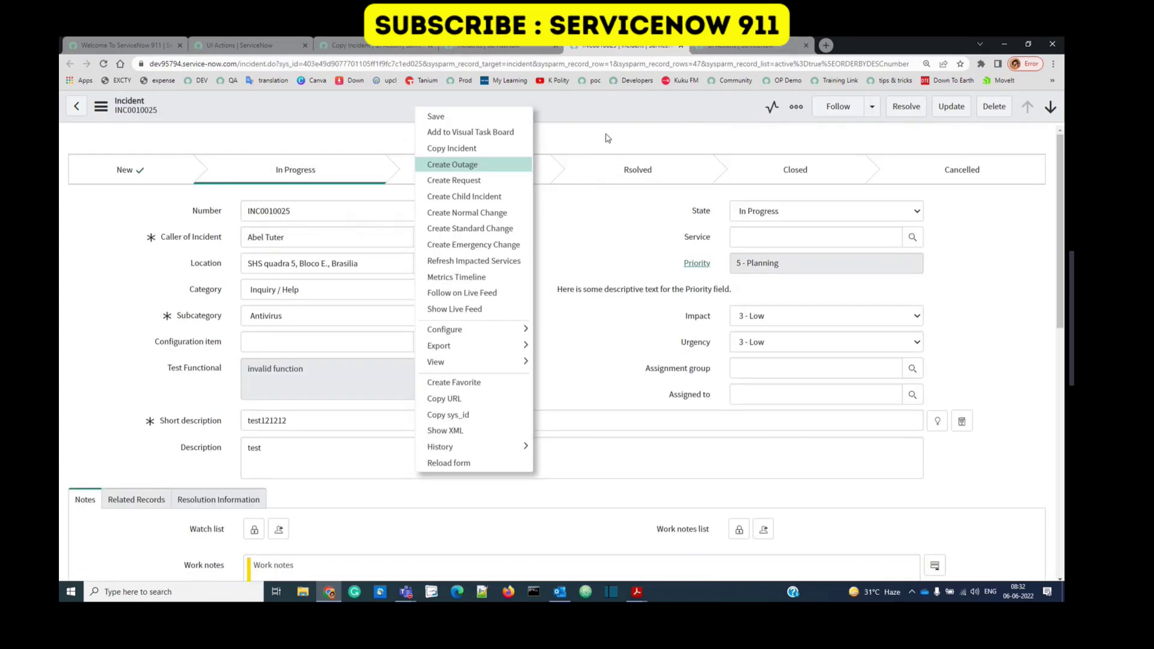
pyautogui.click(606, 138)
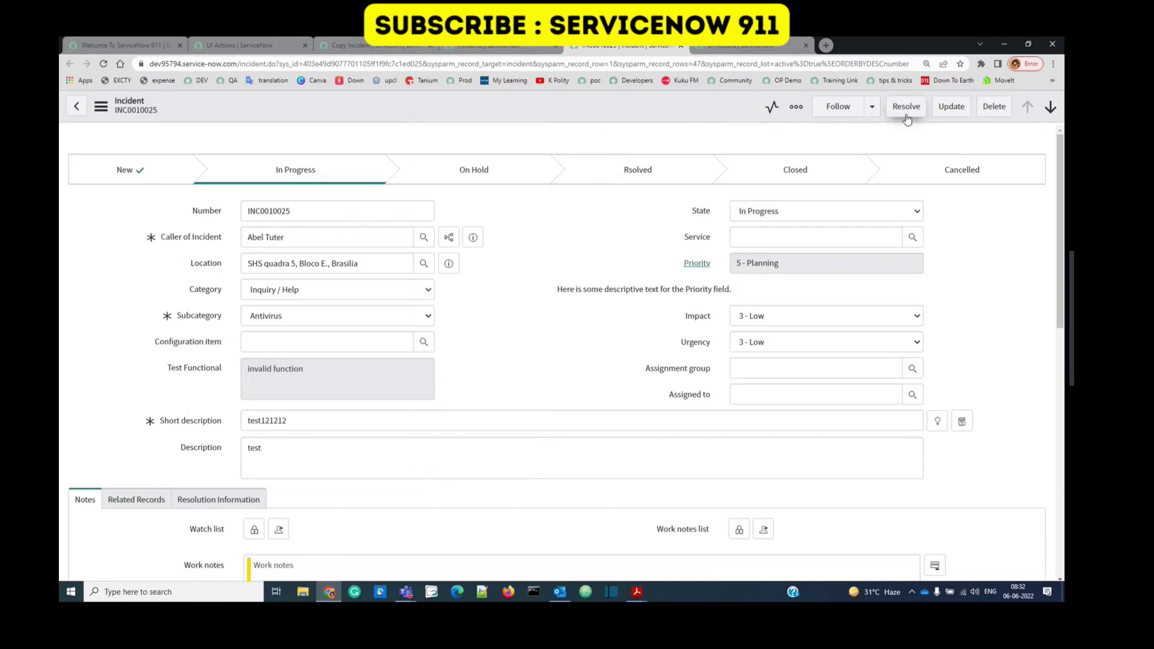
pyautogui.click(362, 42)
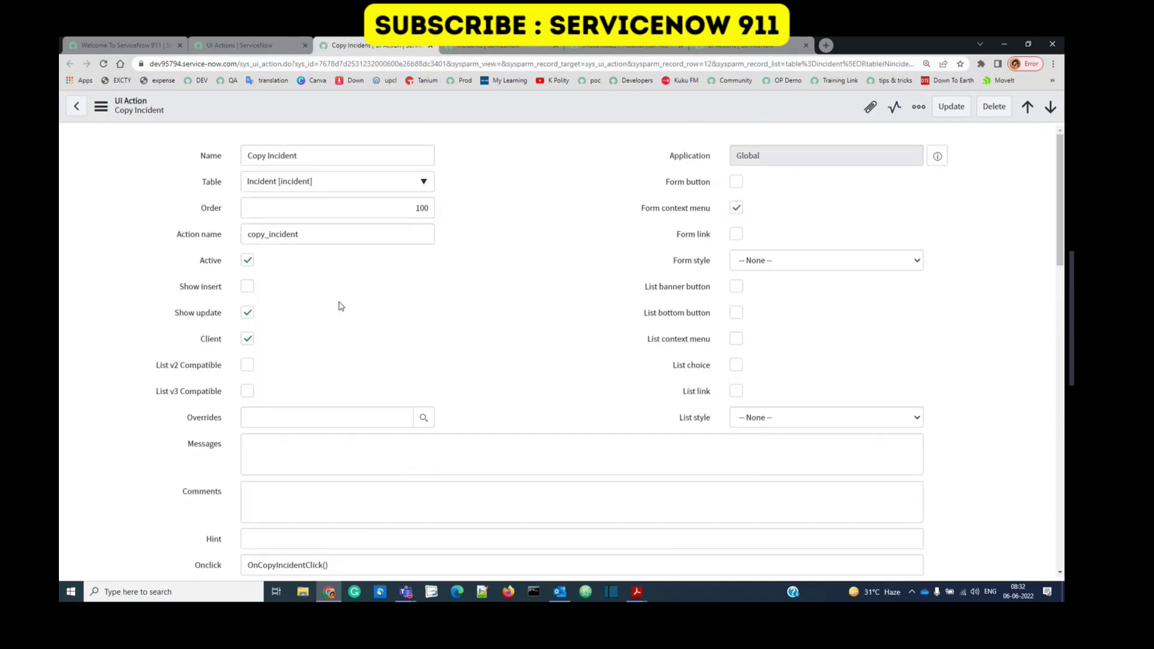
pyautogui.doubleClick(276, 236)
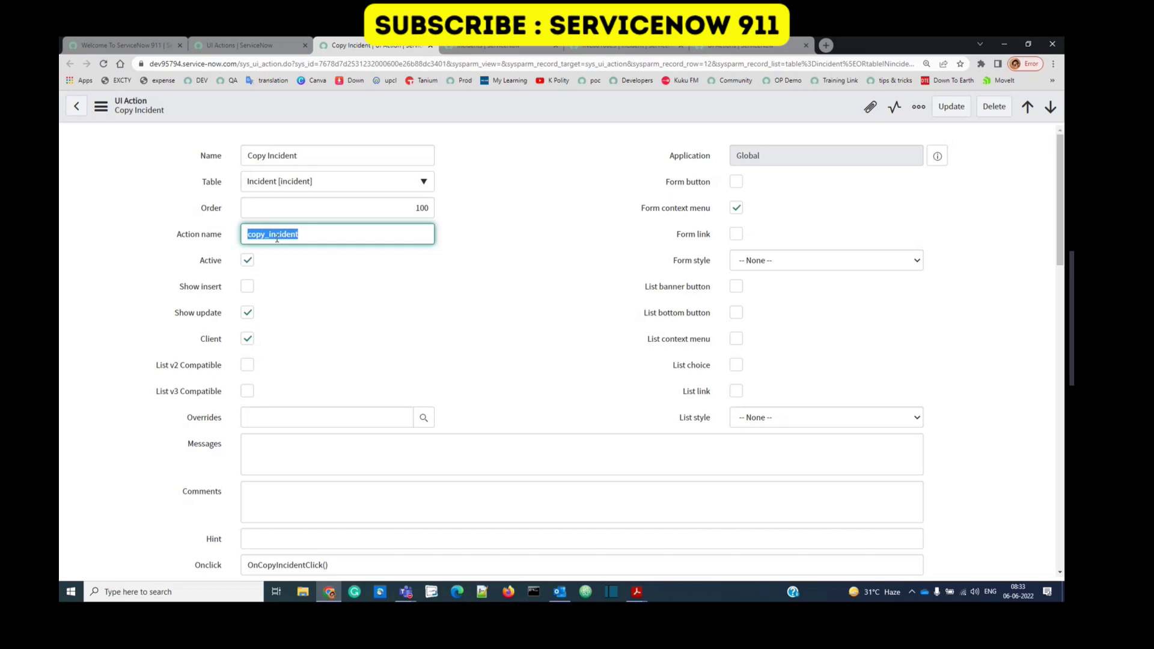
pyautogui.click(257, 271)
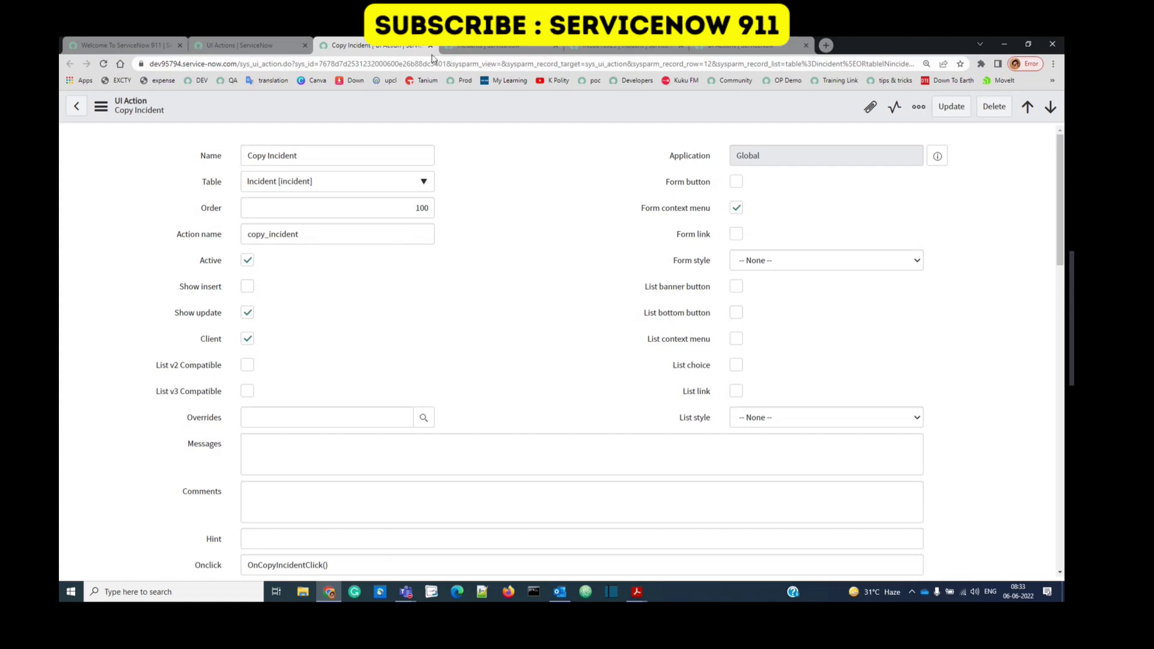
pyautogui.moveTo(171, 313); pyautogui.dragTo(242, 322)
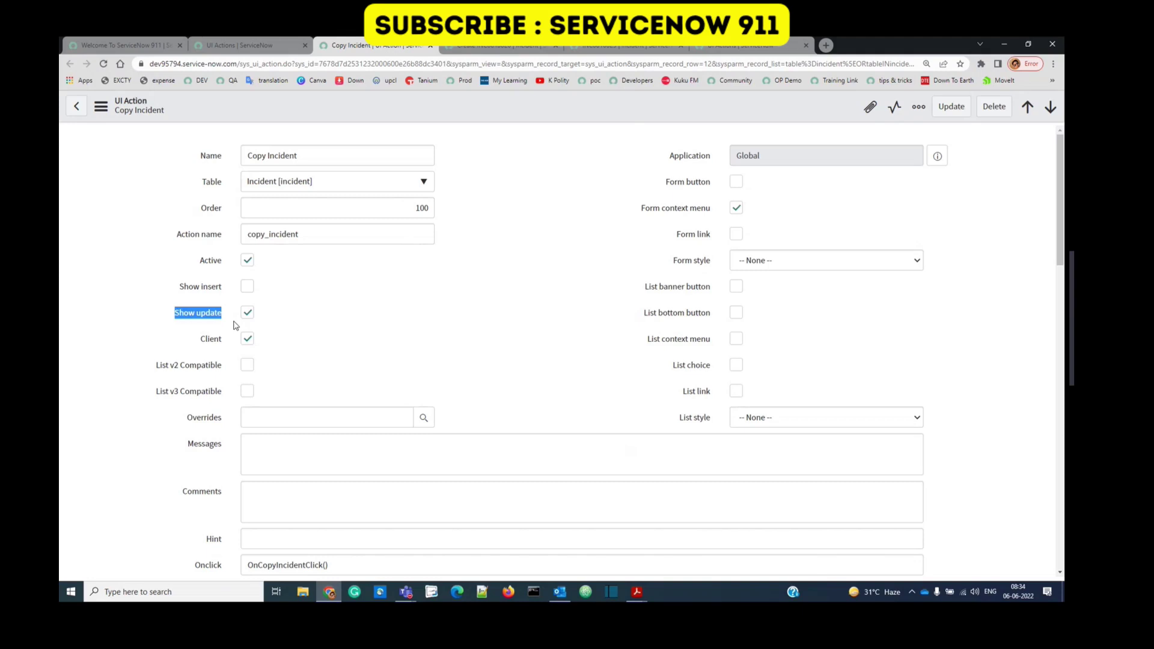
# Review the Copy Incident form, highlighting the OnCopyIncidentClick() onclick function.
pyautogui.click(190, 350)
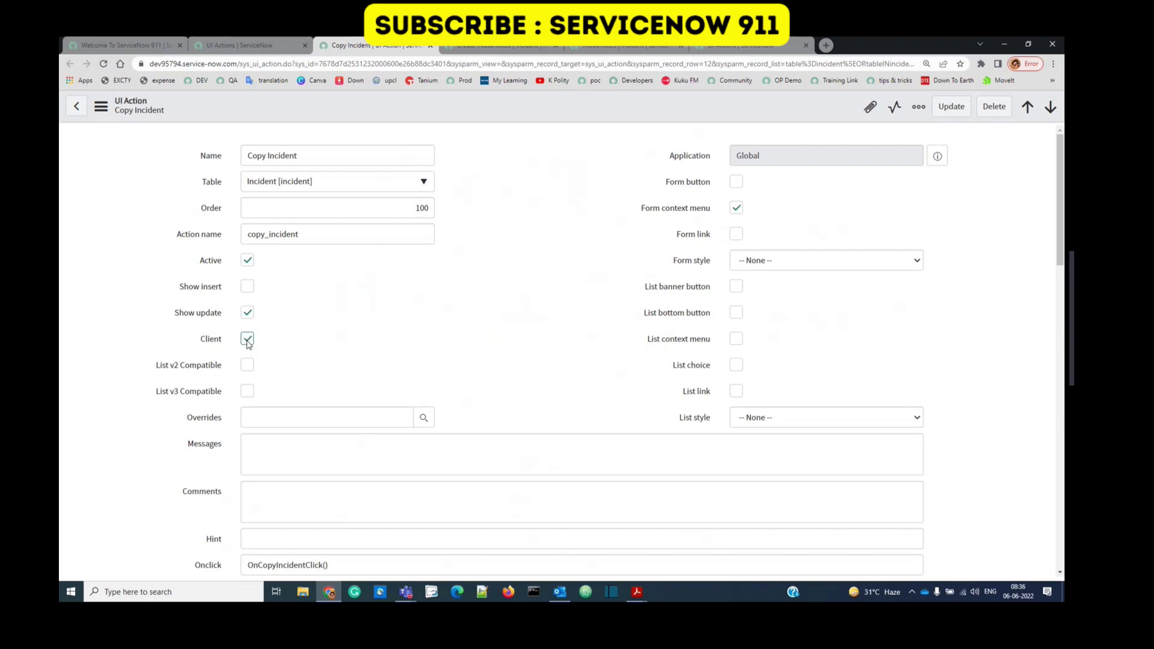
pyautogui.scroll(-3, 248, 341)
pyautogui.moveTo(247, 304); pyautogui.dragTo(328, 304)
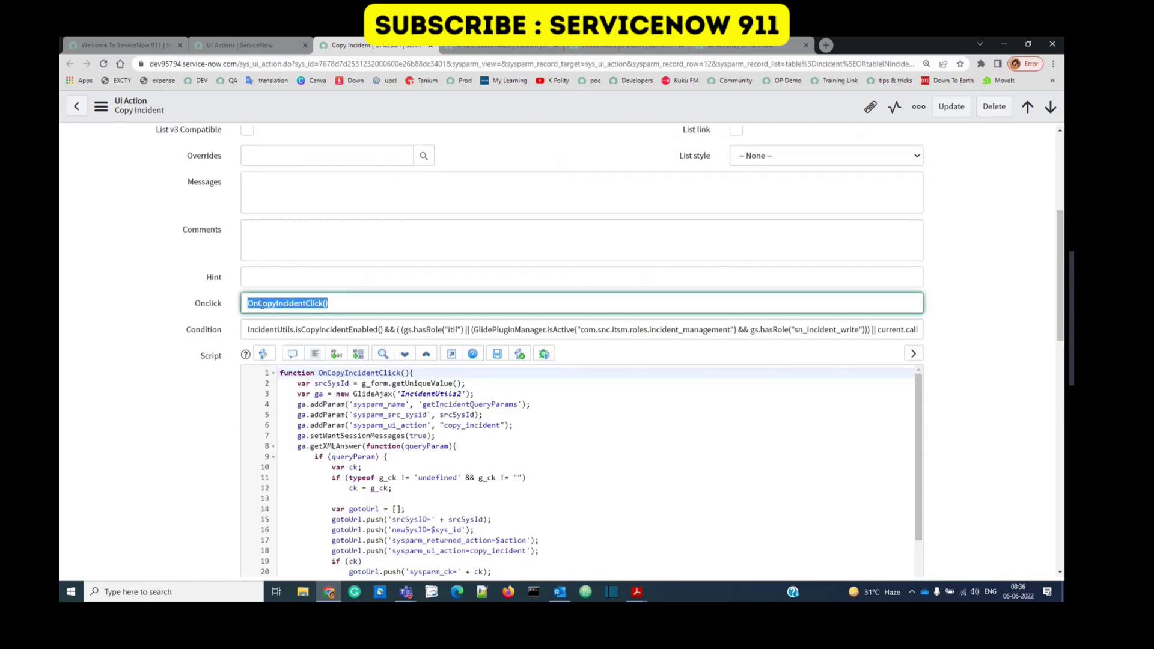
pyautogui.click(262, 304)
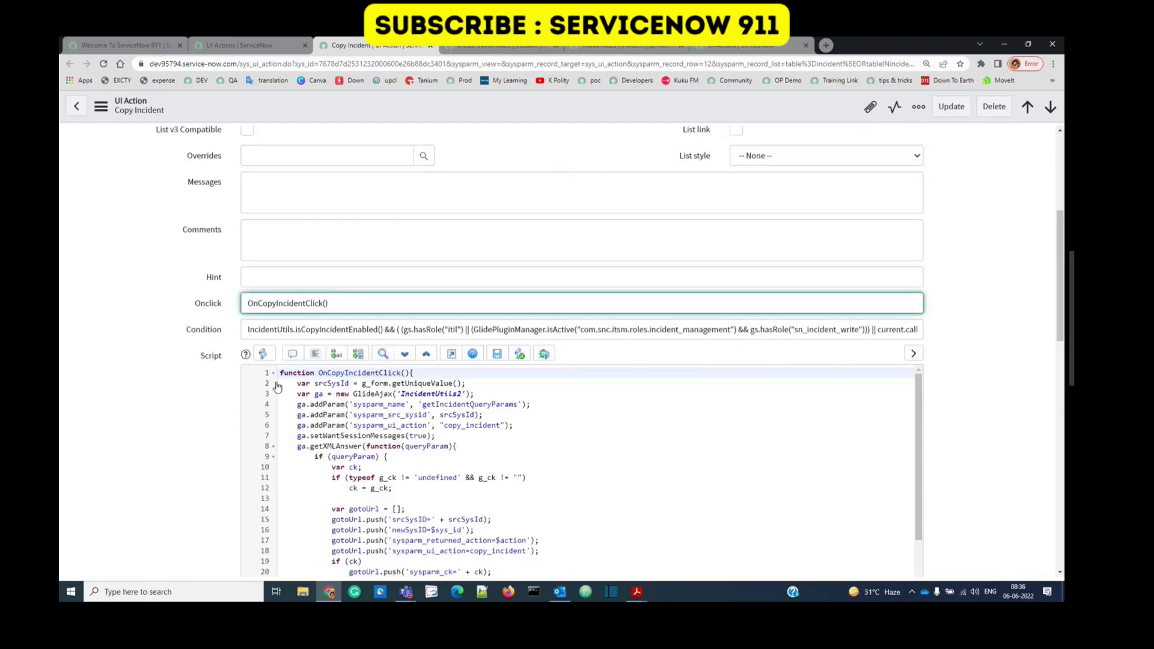
pyautogui.moveTo(280, 374); pyautogui.dragTo(392, 516)
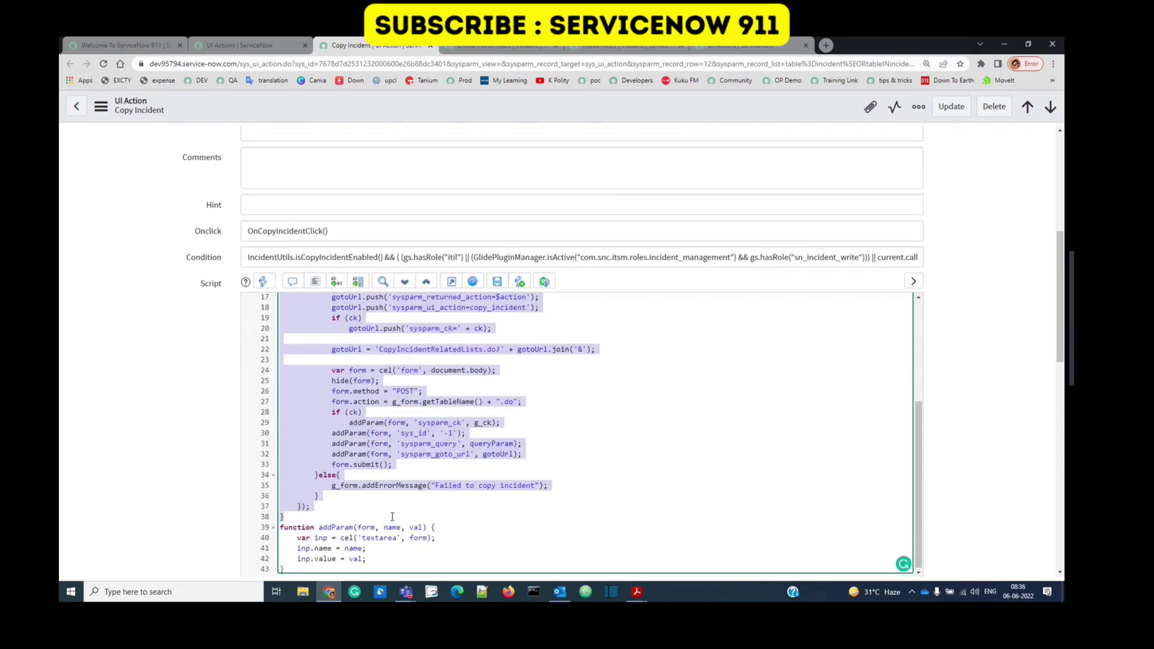
pyautogui.scroll(4, 393, 516)
pyautogui.click(400, 490)
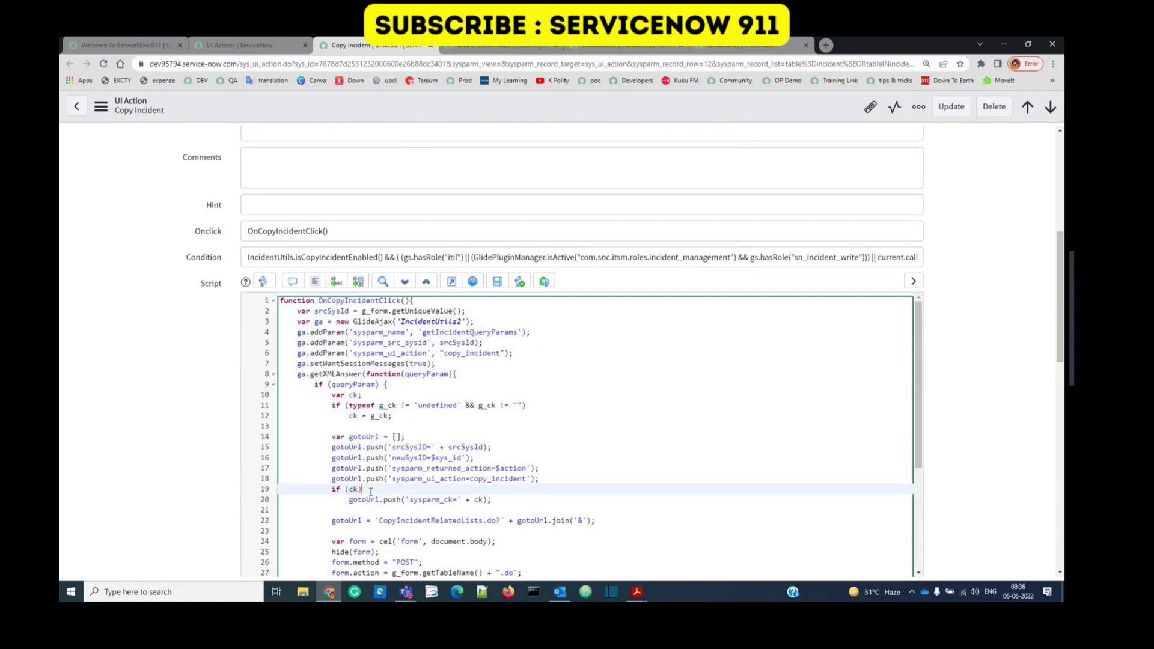
pyautogui.scroll(3, 370, 492)
pyautogui.click(274, 389)
pyautogui.doubleClick(274, 387)
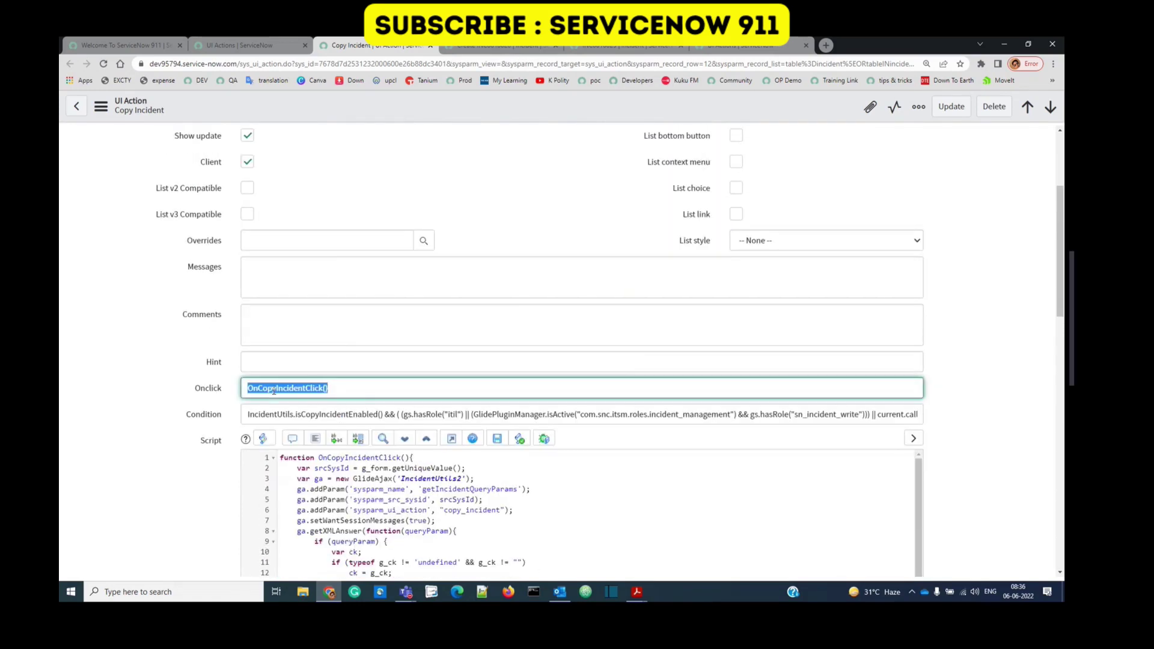
pyautogui.scroll(-2, 404, 294)
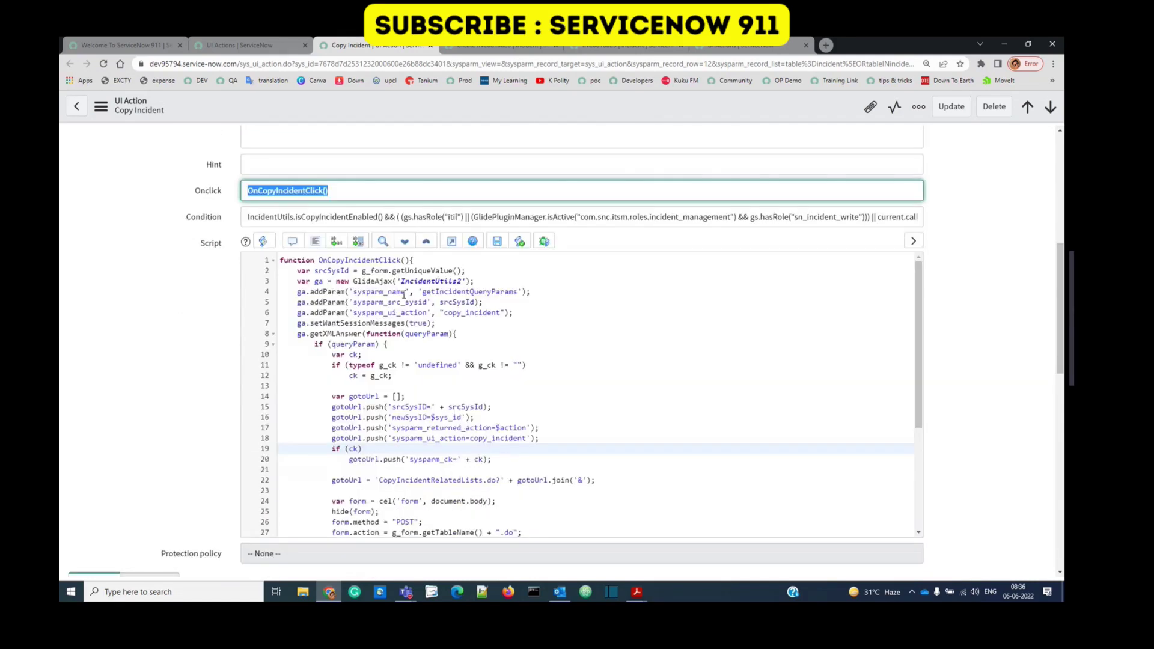
# Review script lines 2–22, then uncheck the Client option.
pyautogui.click(295, 274)
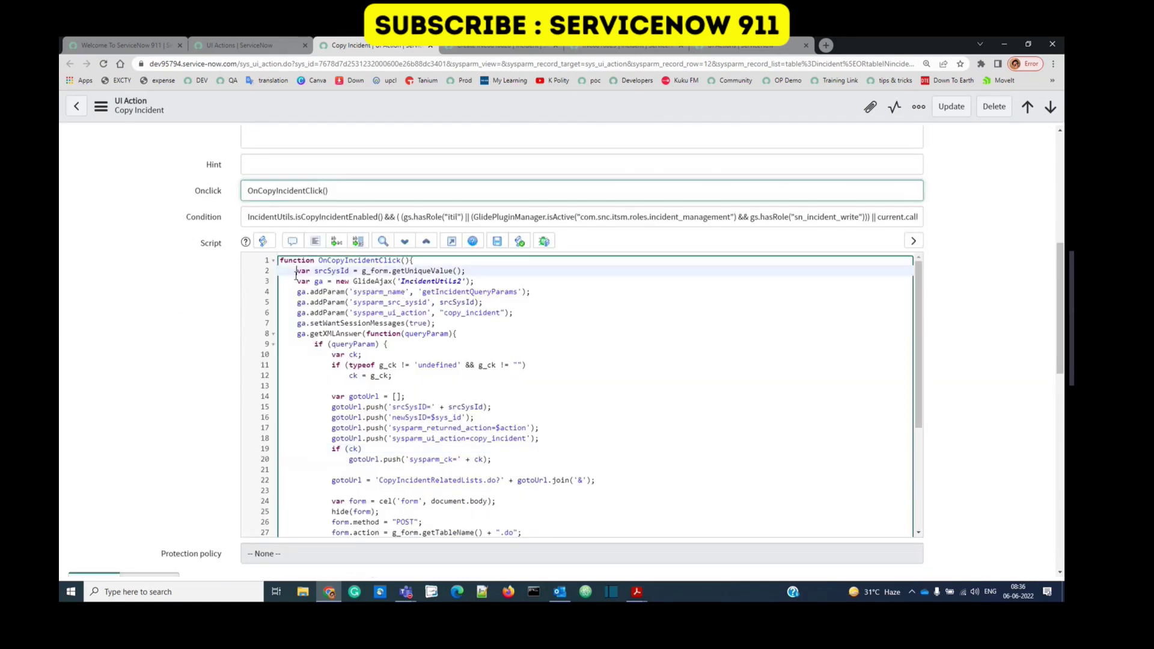
pyautogui.moveTo(296, 274); pyautogui.dragTo(401, 491)
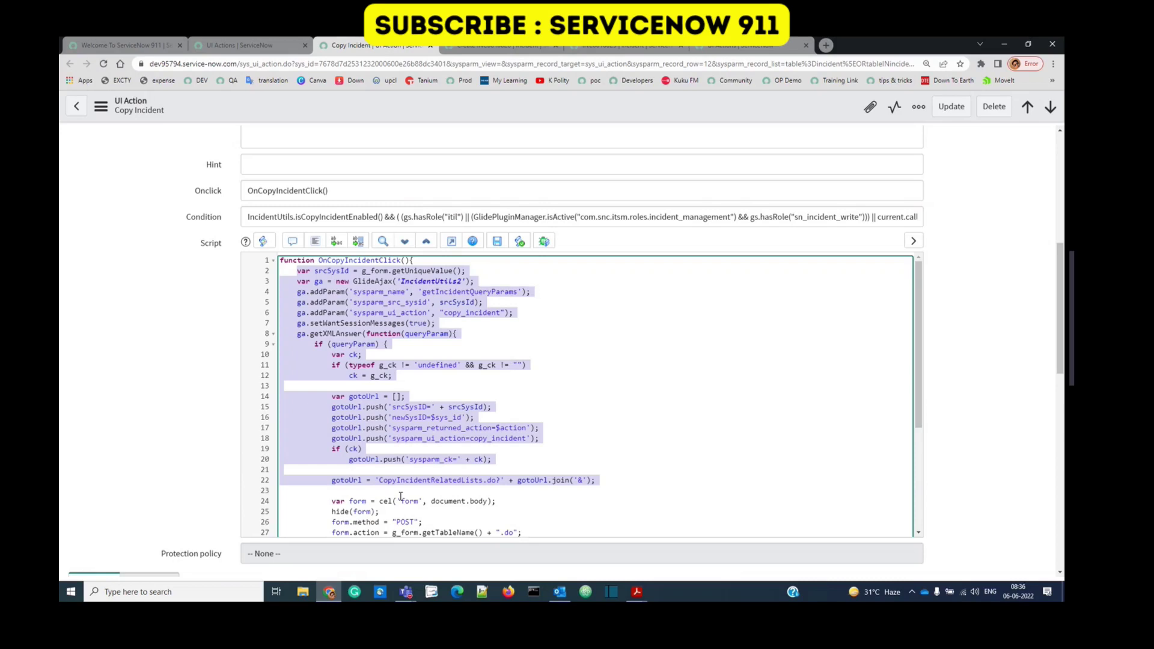
pyautogui.click(167, 460)
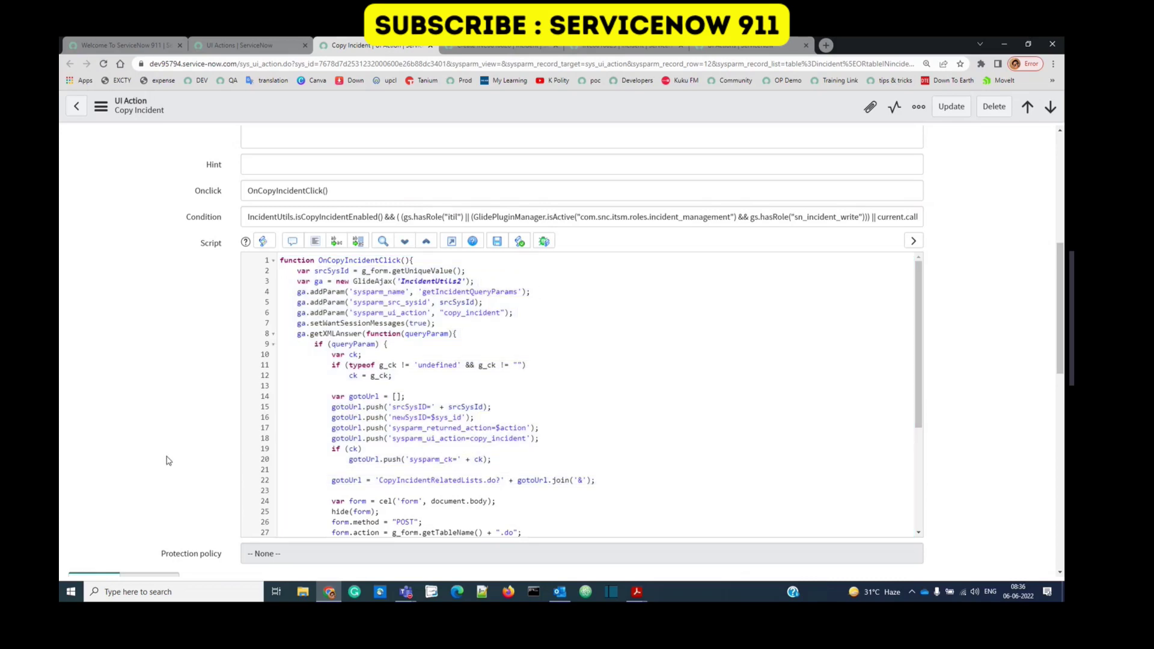
pyautogui.scroll(3, 167, 461)
pyautogui.click(248, 225)
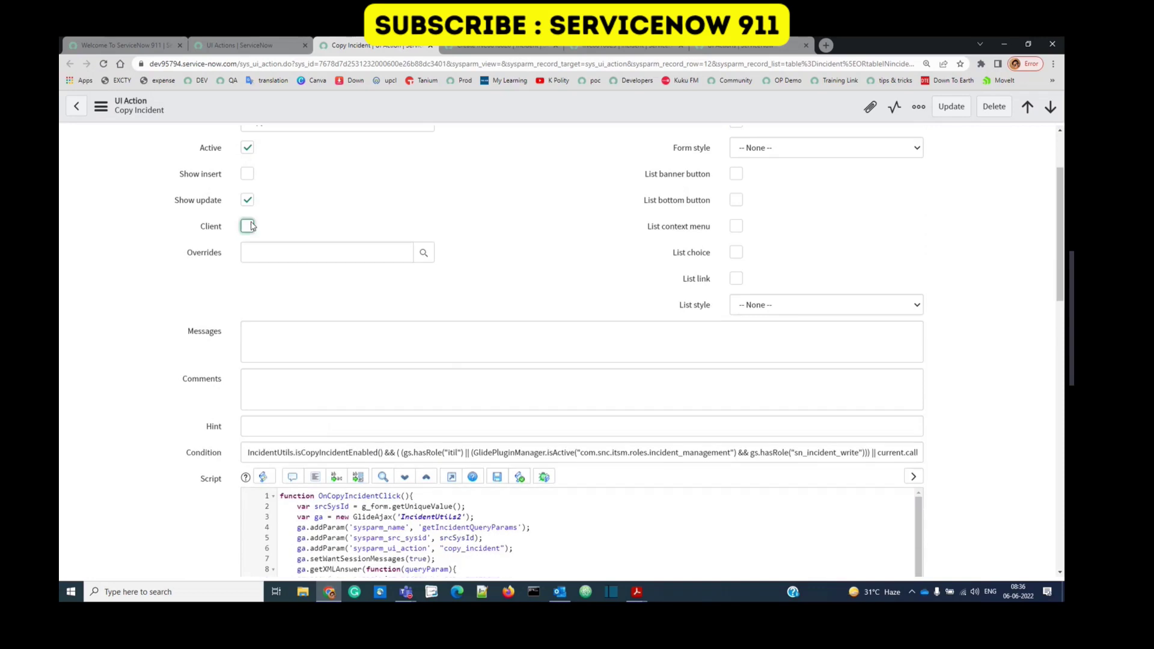
pyautogui.scroll(-2, 250, 226)
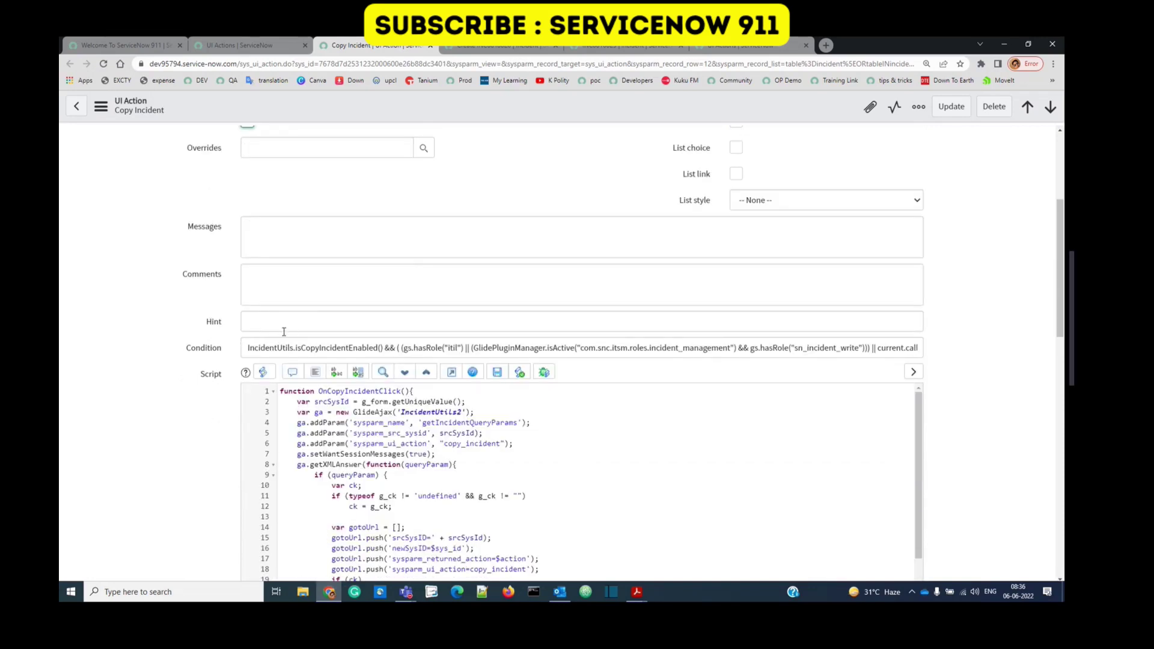
pyautogui.scroll(-5, 312, 468)
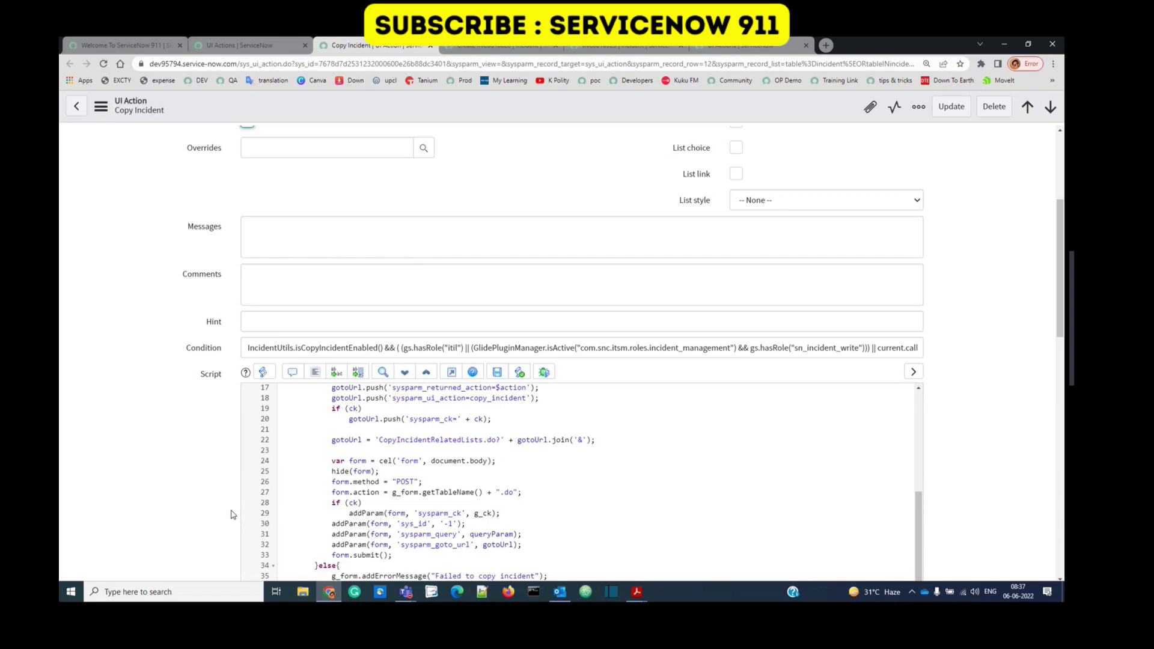
pyautogui.scroll(2, 232, 514)
# Re-check Client, then review the List v2/v3 labels and the Overrides lookup.
pyautogui.click(247, 339)
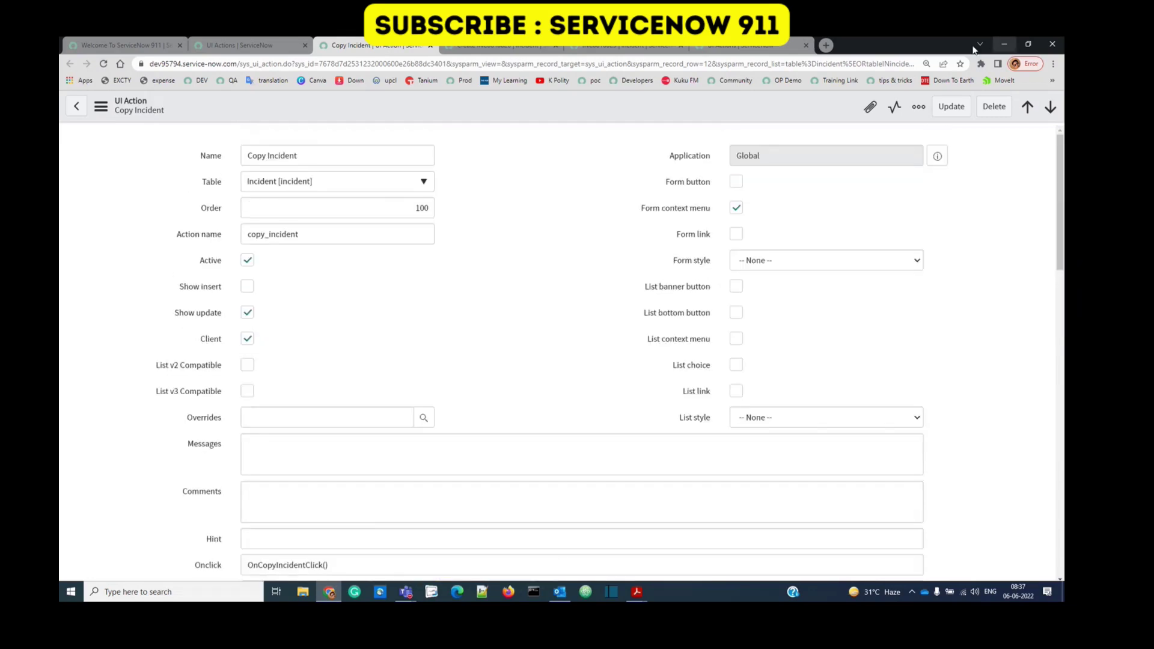
pyautogui.moveTo(150, 370); pyautogui.dragTo(222, 396)
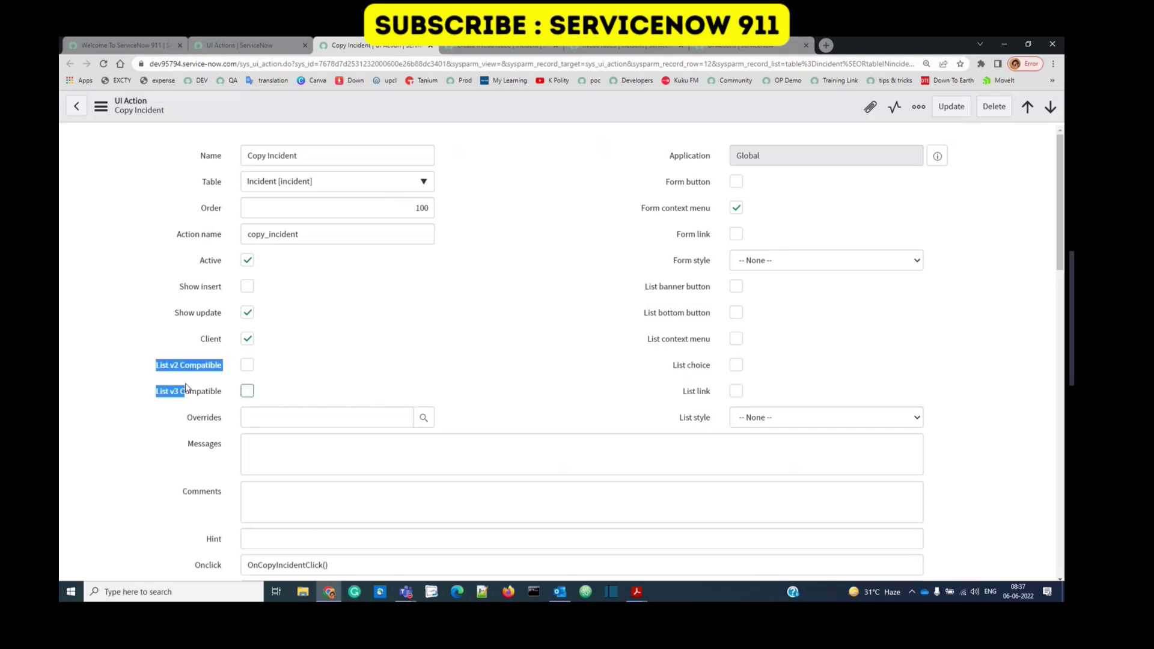
pyautogui.click(379, 381)
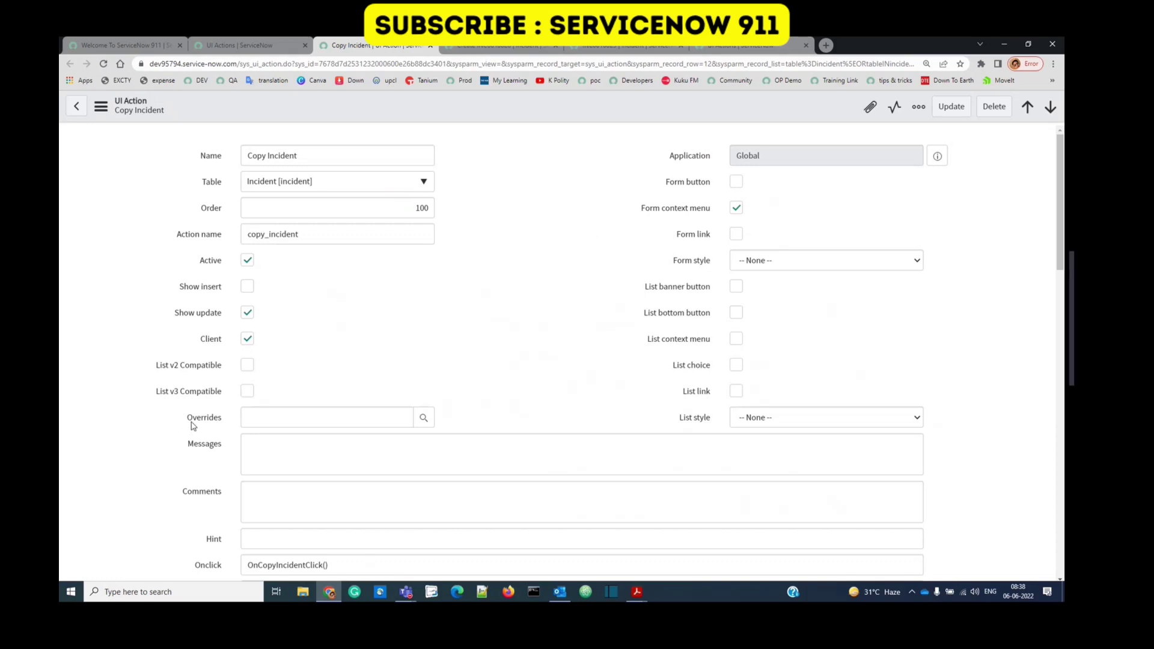
pyautogui.moveTo(192, 426); pyautogui.dragTo(223, 425)
pyautogui.click(222, 425)
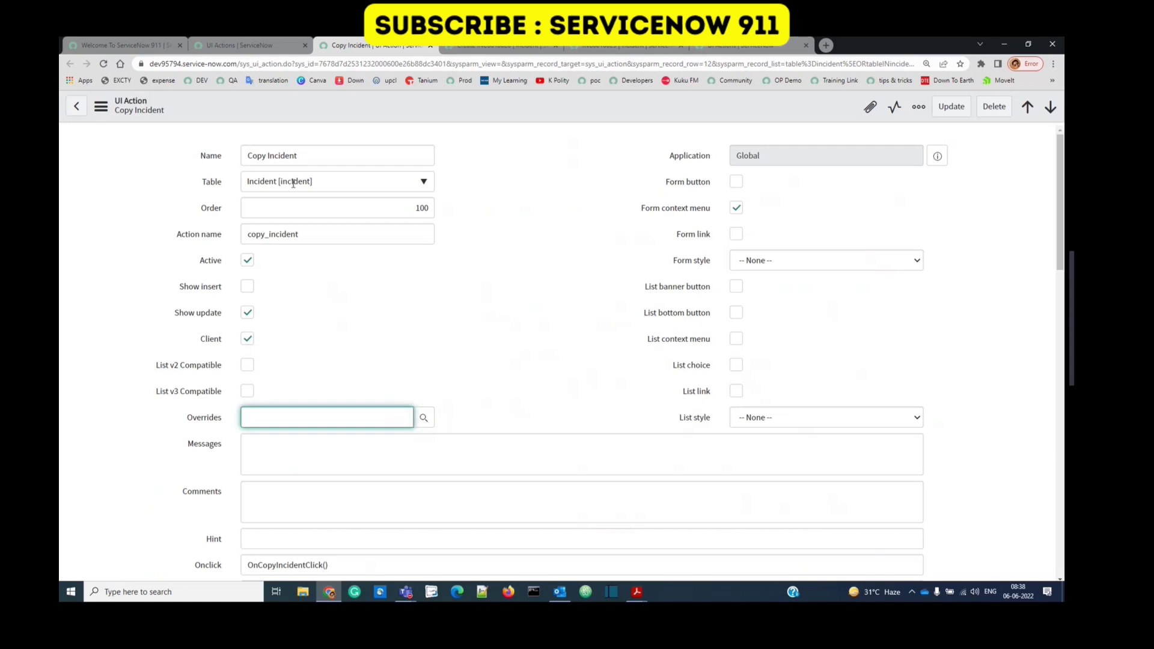
pyautogui.click(423, 418)
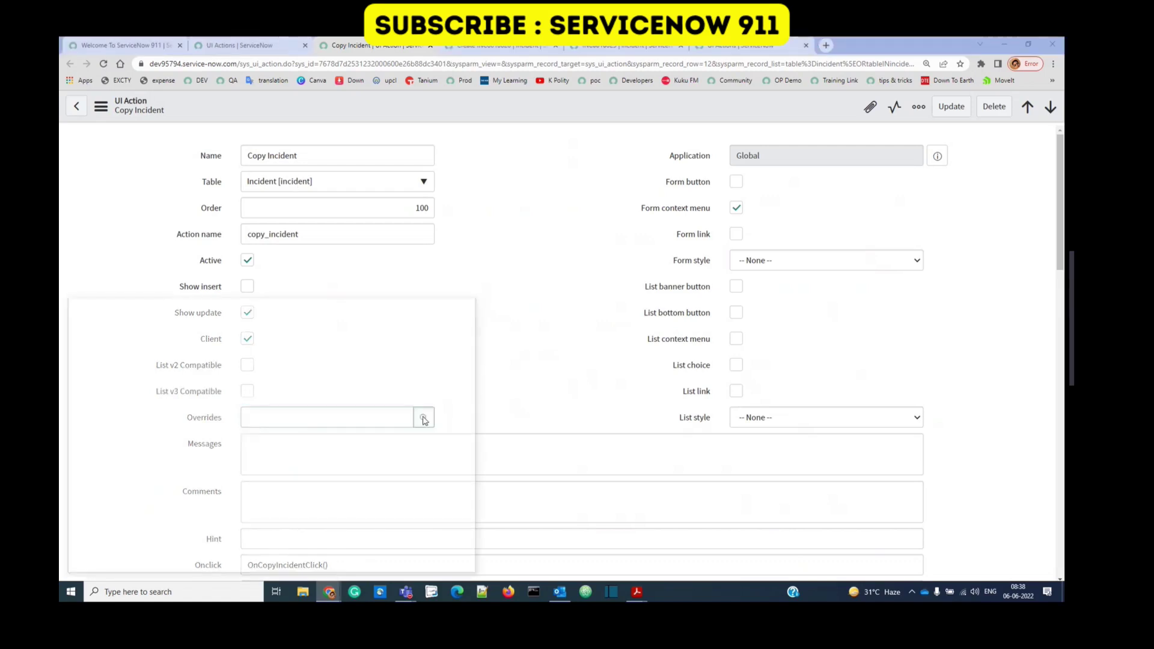
pyautogui.click(601, 335)
# Inspect the Messages, Hint and Onclick fields without changing them.
pyautogui.moveTo(202, 444); pyautogui.dragTo(253, 445)
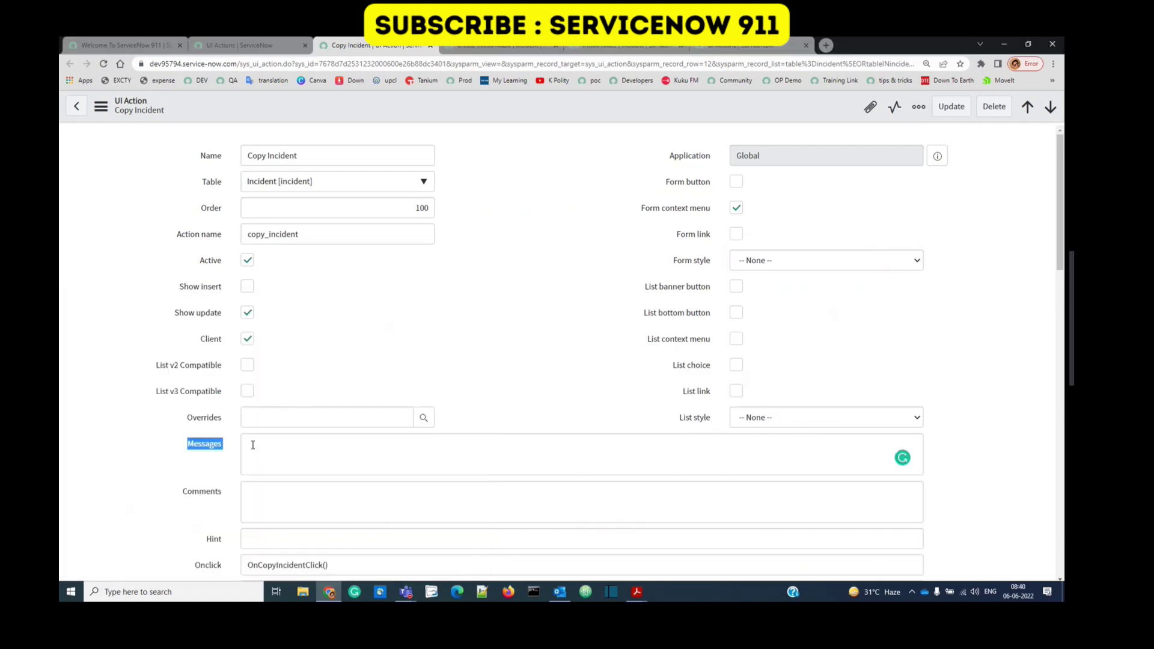
pyautogui.click(252, 445)
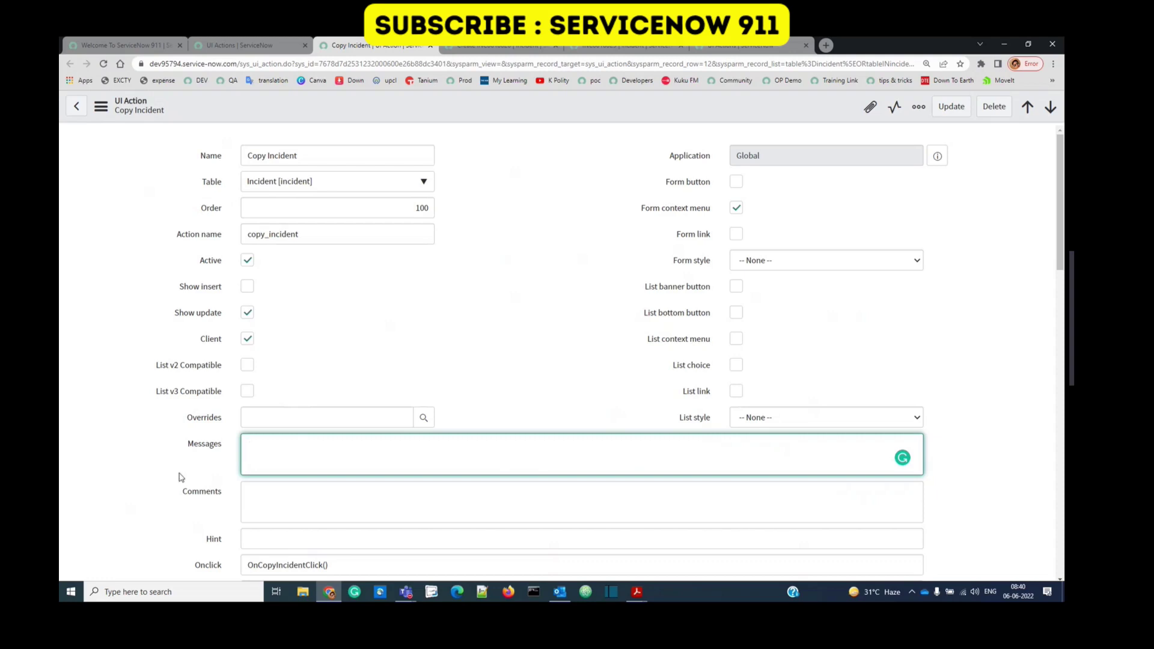
pyautogui.click(169, 506)
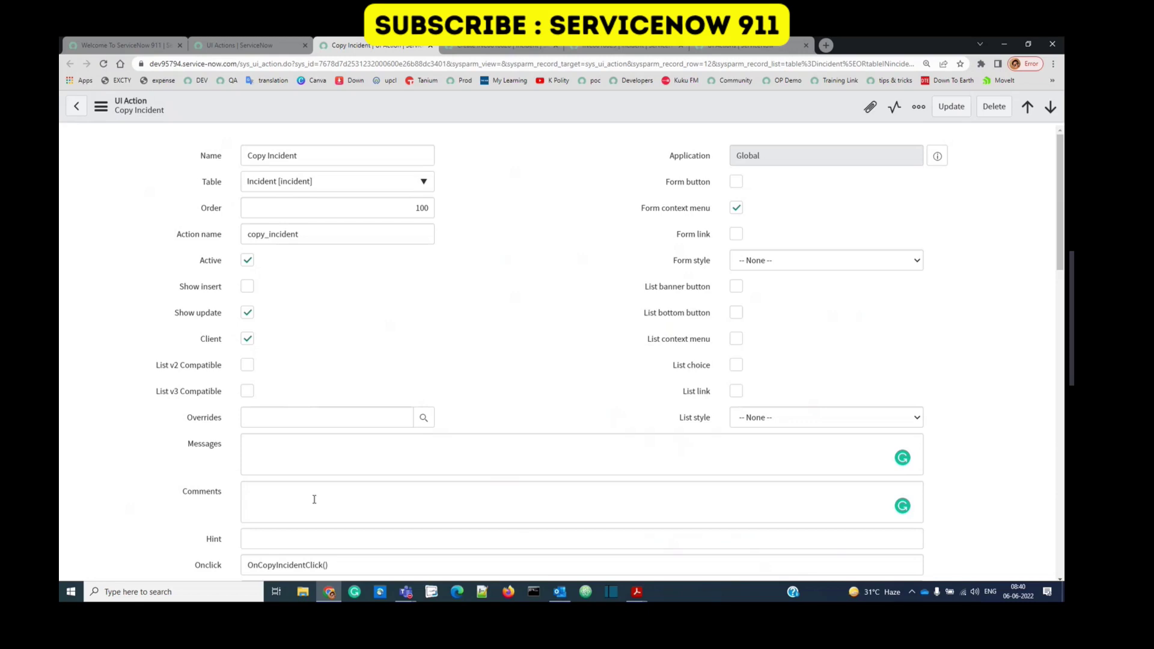
pyautogui.scroll(-2, 262, 483)
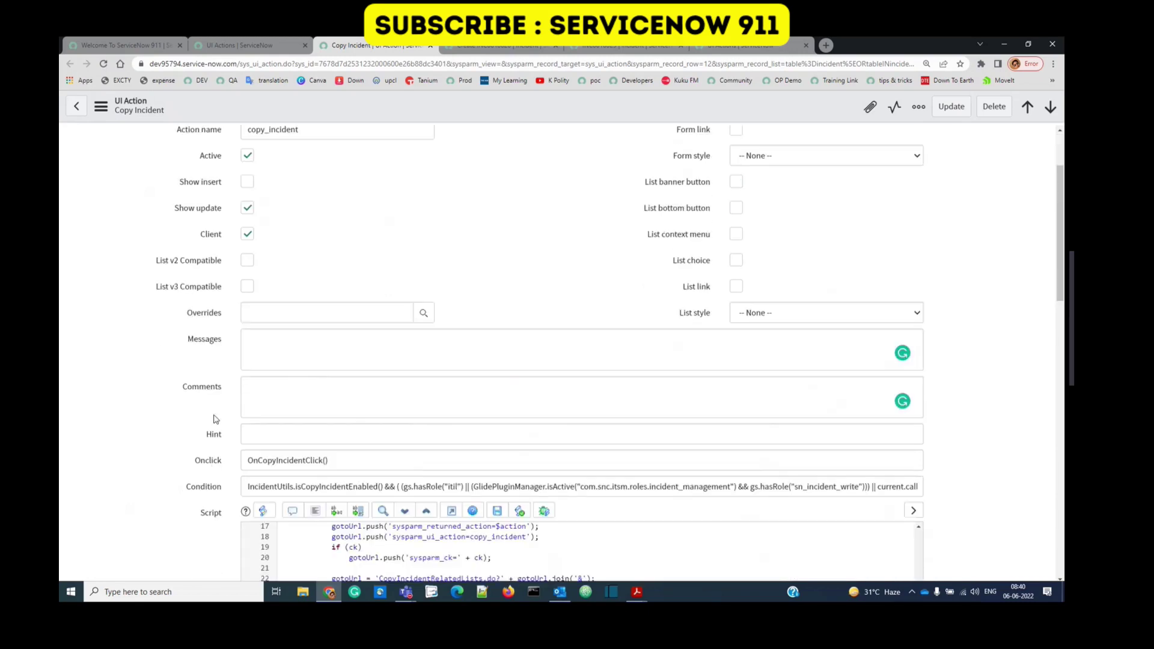
pyautogui.moveTo(206, 440); pyautogui.dragTo(230, 444)
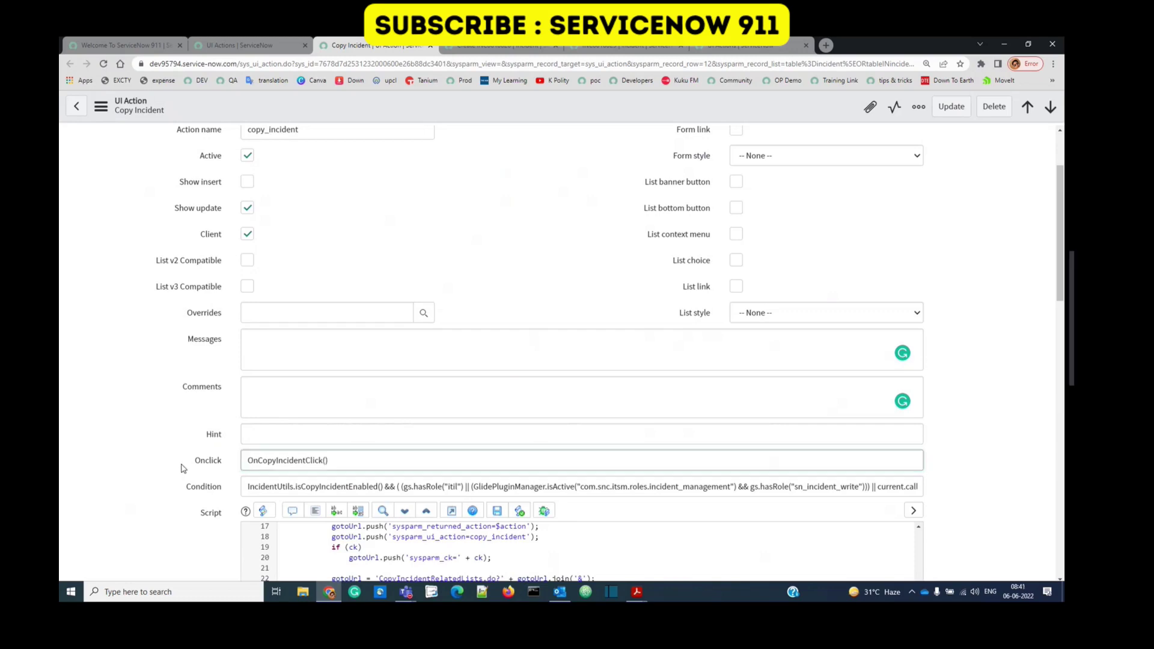
pyautogui.click(226, 470)
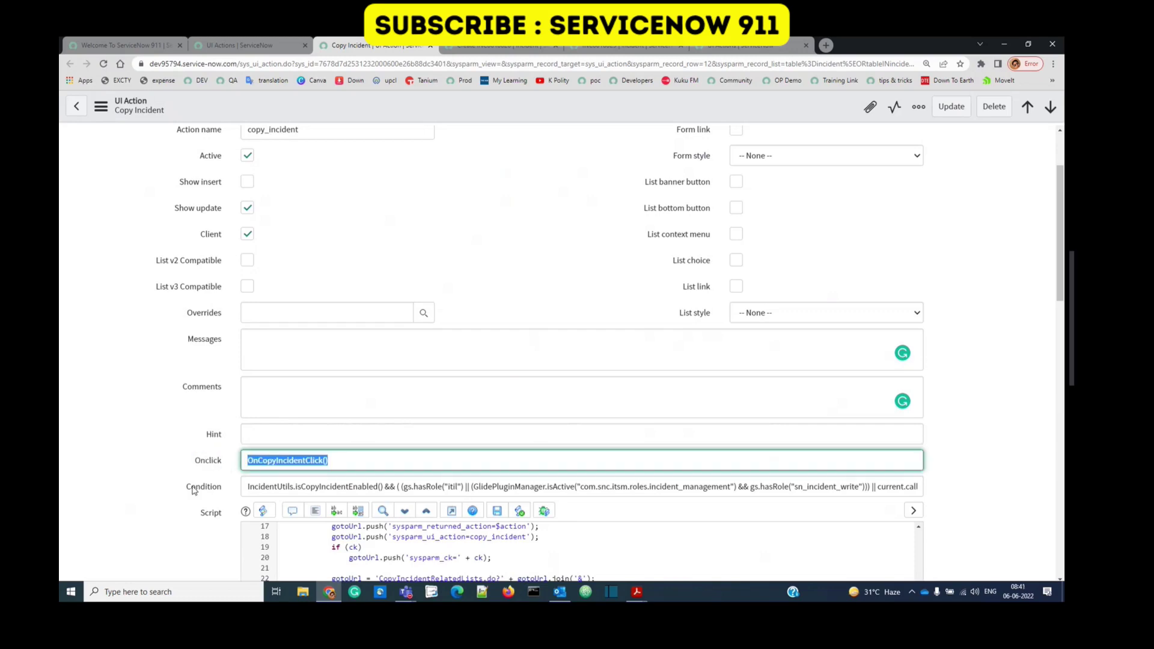
pyautogui.click(170, 495)
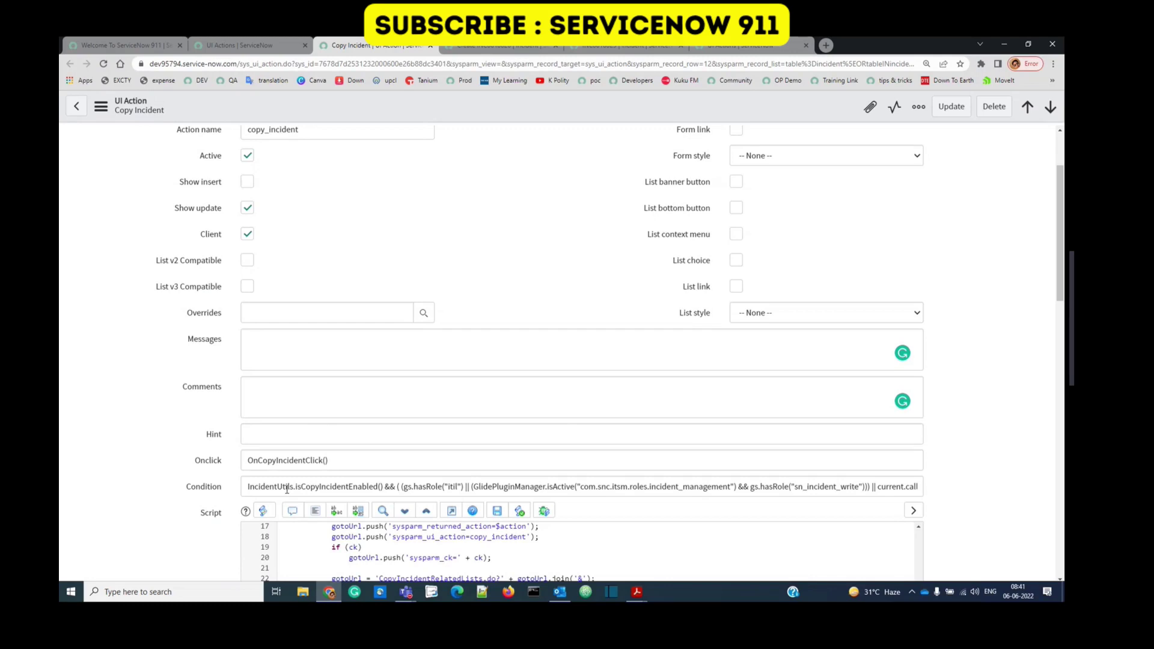
pyautogui.scroll(-2, 288, 488)
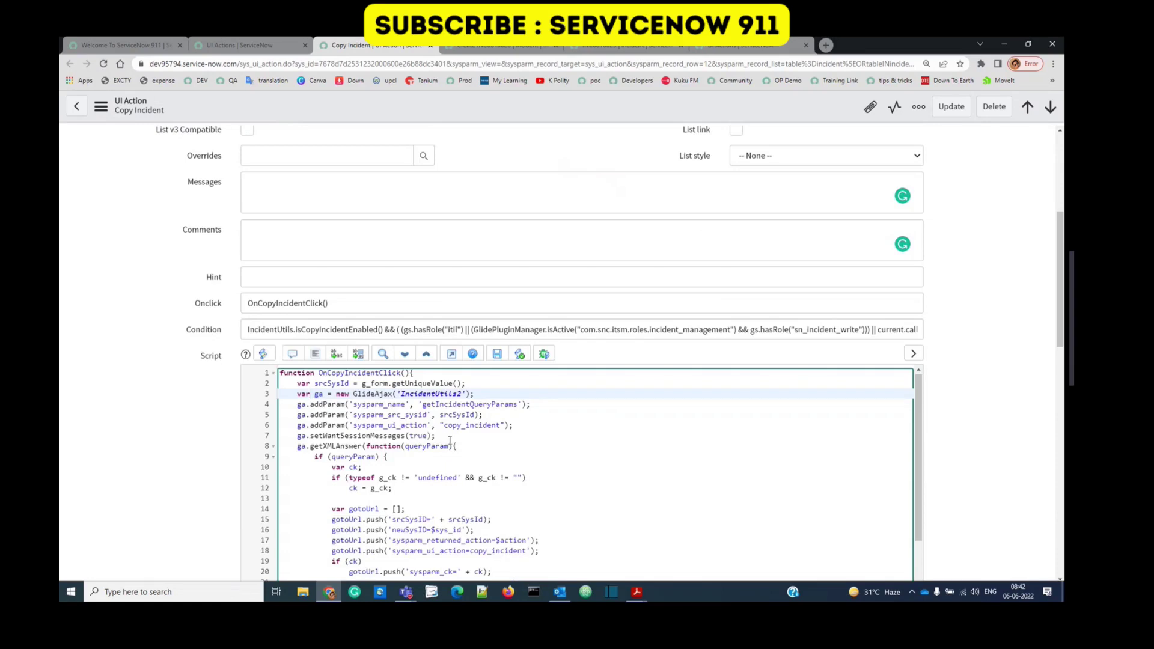
pyautogui.press('Down')
pyautogui.press('Down')
pyautogui.press('Down')
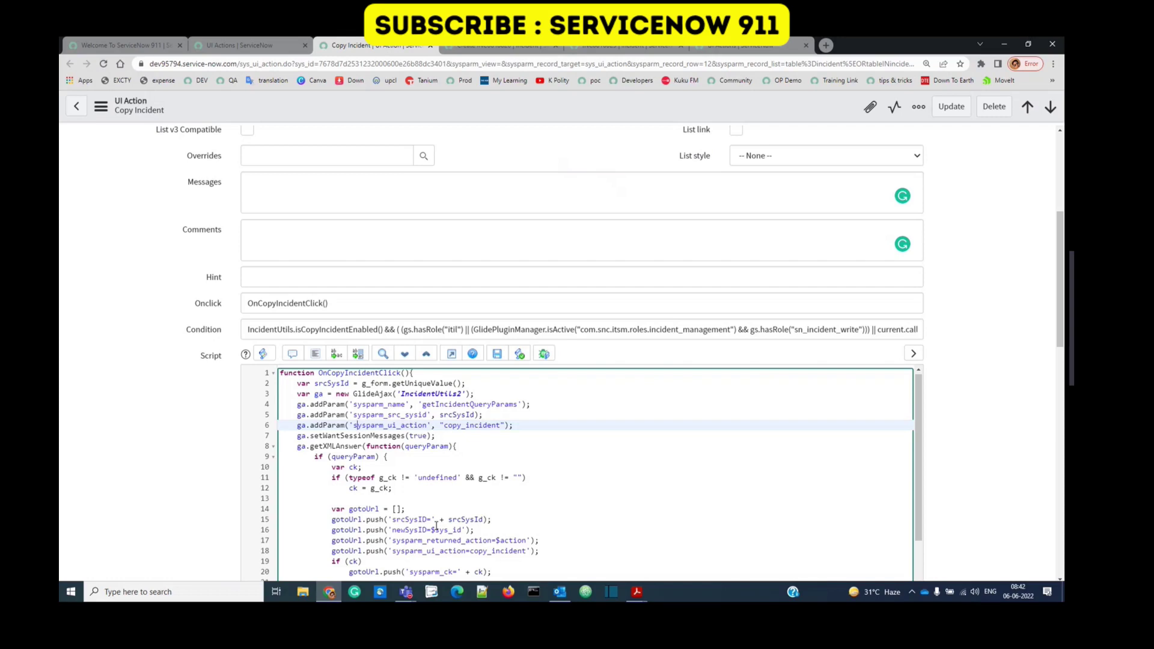
pyautogui.tripleClick(287, 307)
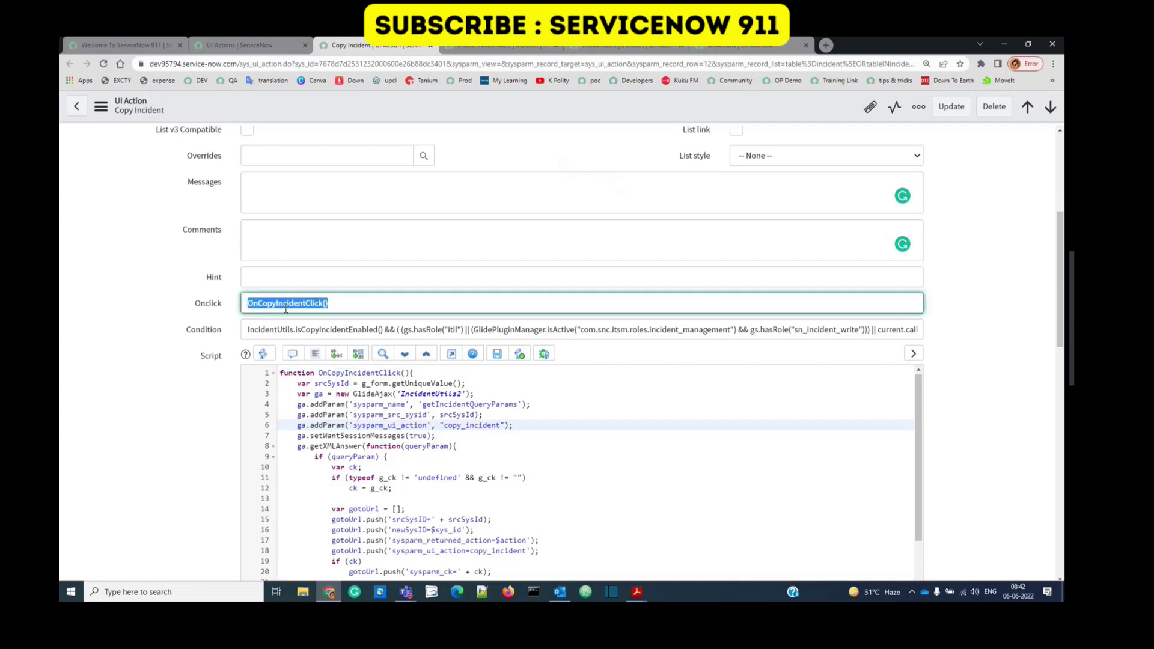
pyautogui.moveTo(280, 372); pyautogui.dragTo(421, 561)
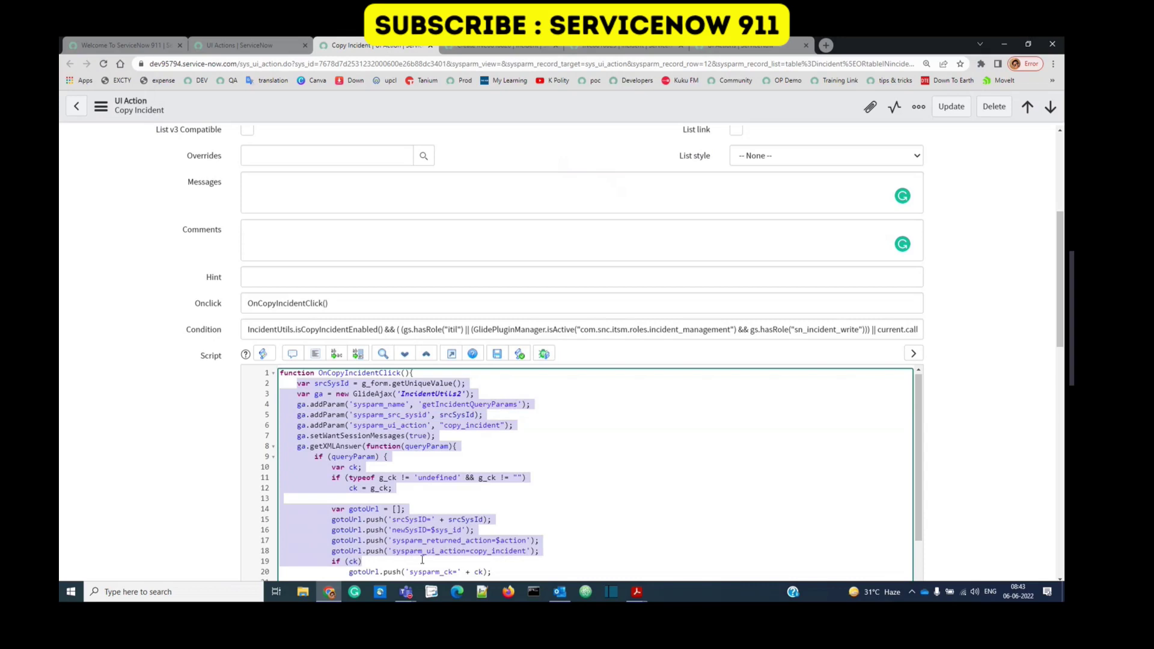
pyautogui.scroll(-5, 306, 493)
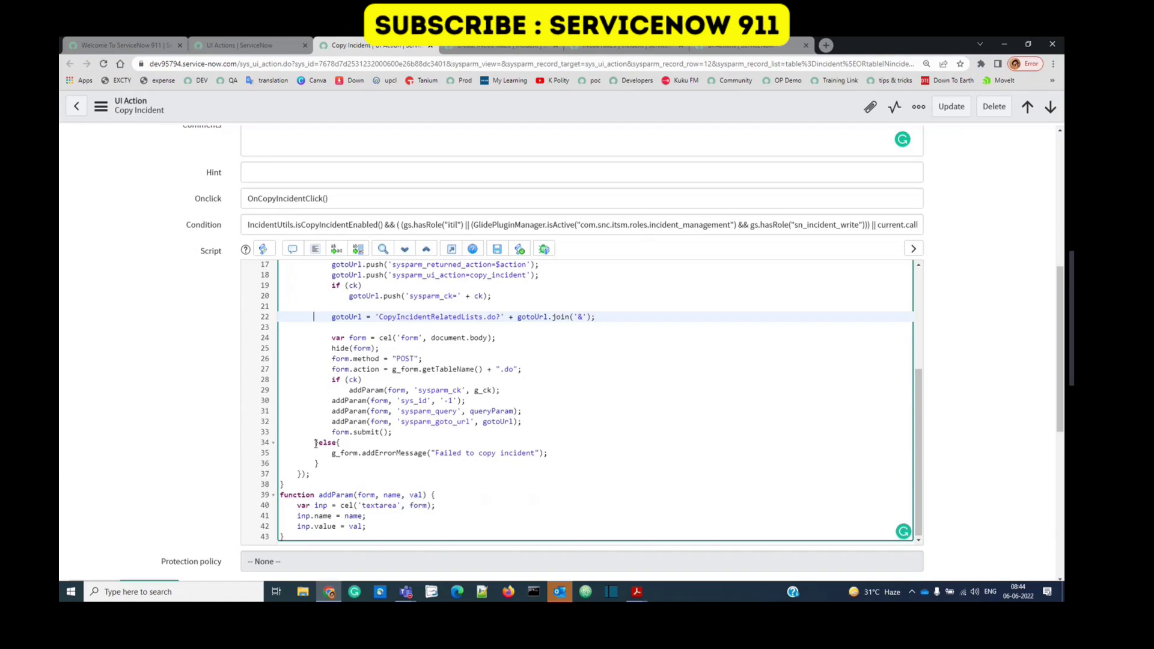
pyautogui.click(364, 526)
pyautogui.scroll(-2, 248, 498)
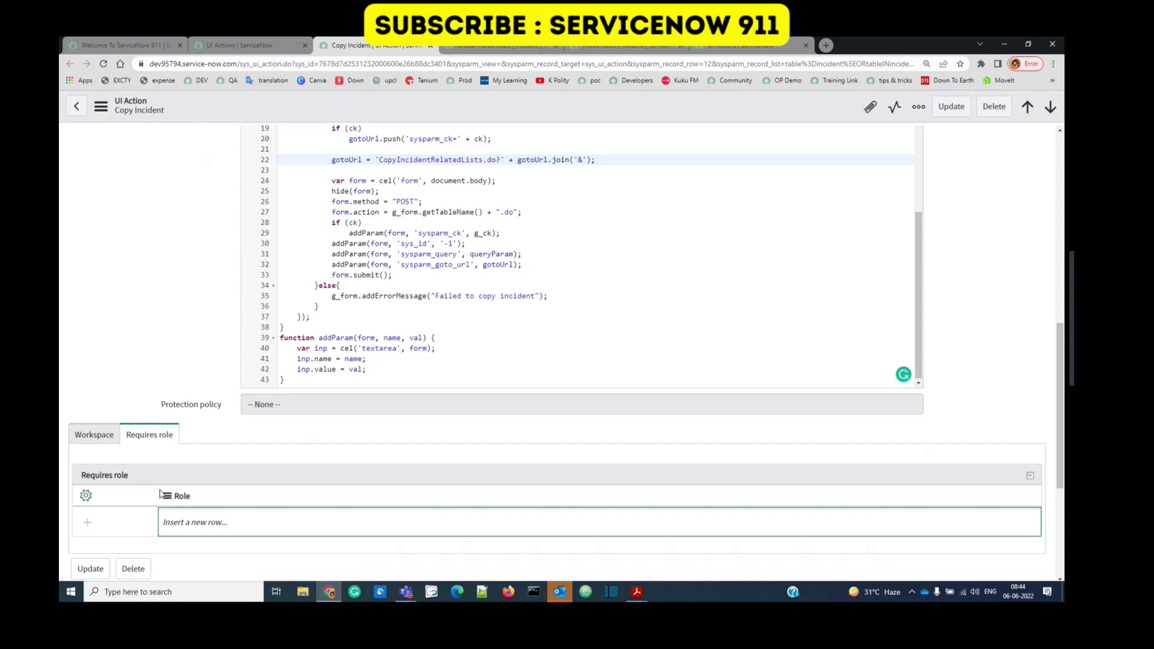
pyautogui.scroll(3, 161, 495)
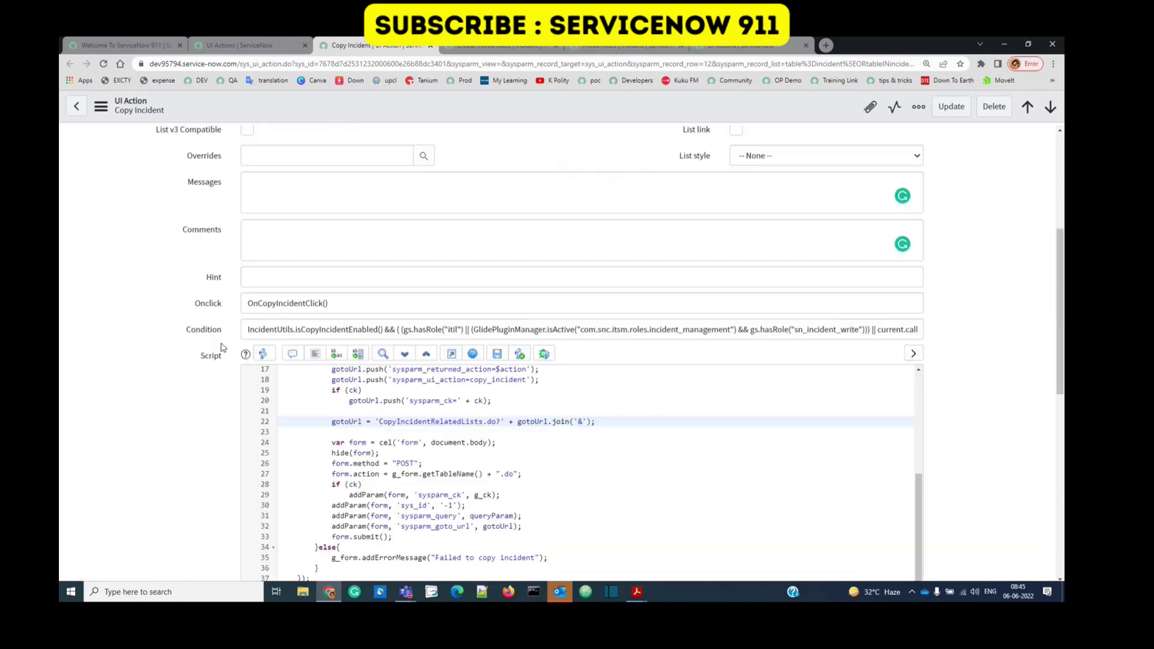
pyautogui.click(295, 329)
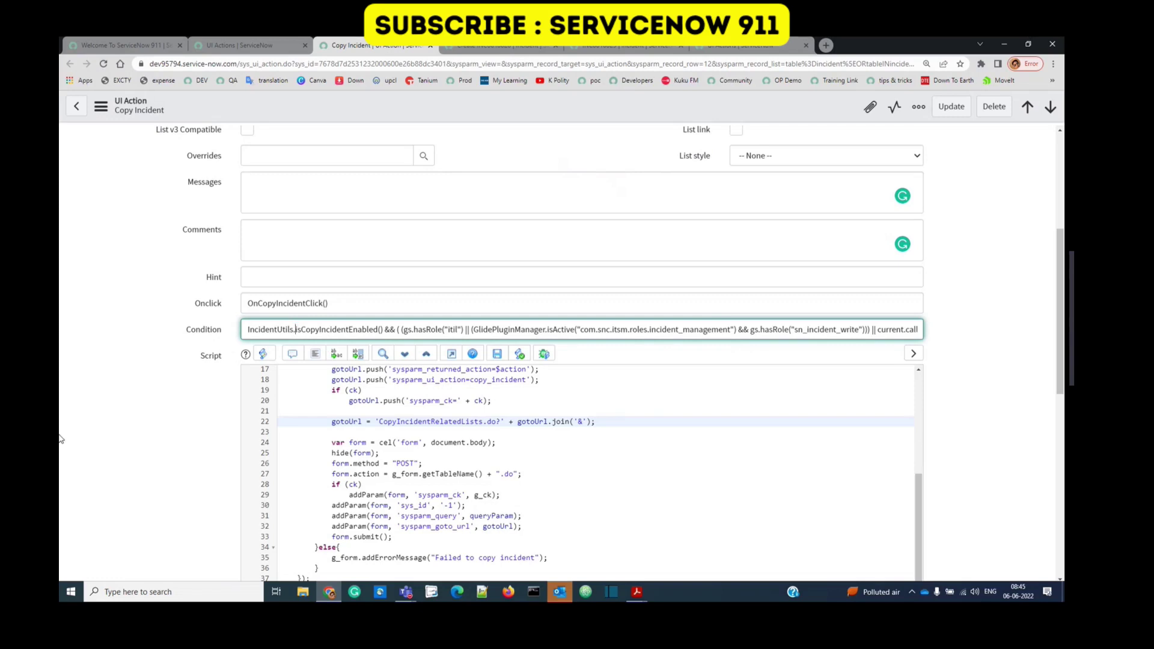
pyautogui.scroll(-3, 126, 474)
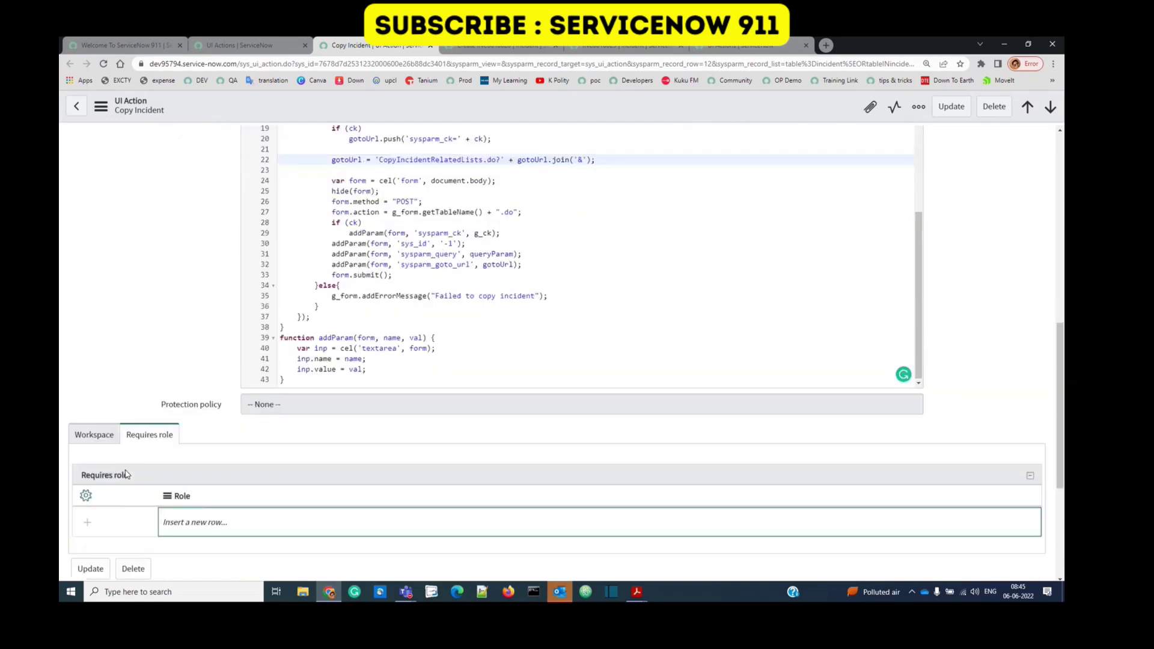
pyautogui.scroll(-3, 90, 433)
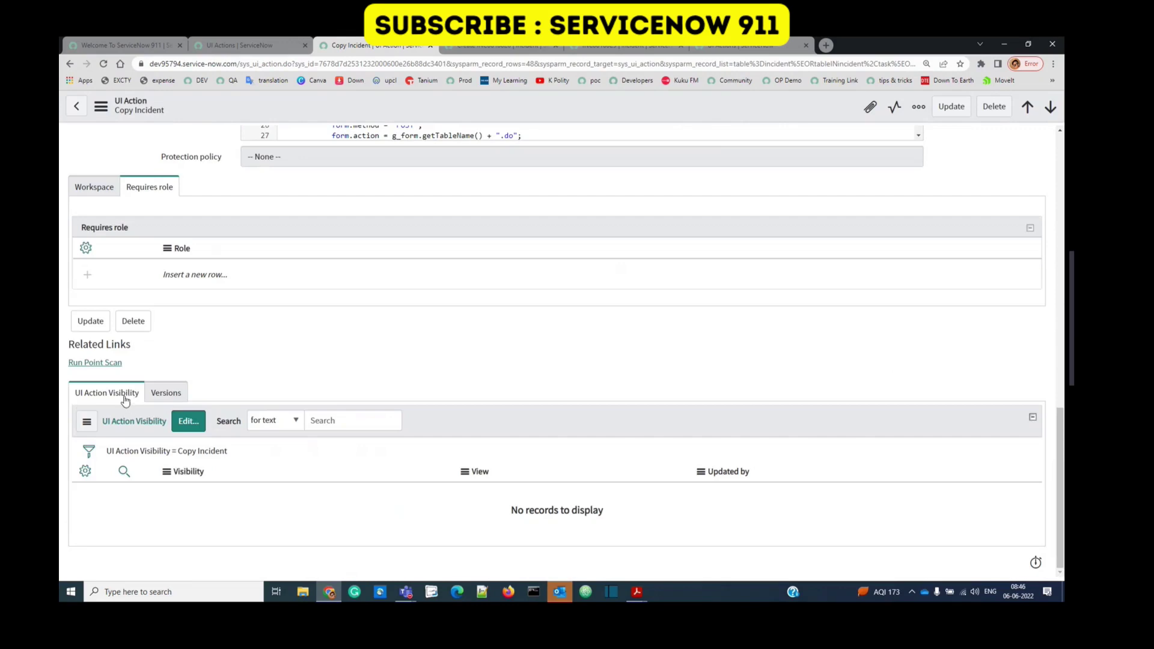
pyautogui.click(189, 422)
pyautogui.moveTo(362, 286); pyautogui.dragTo(379, 481)
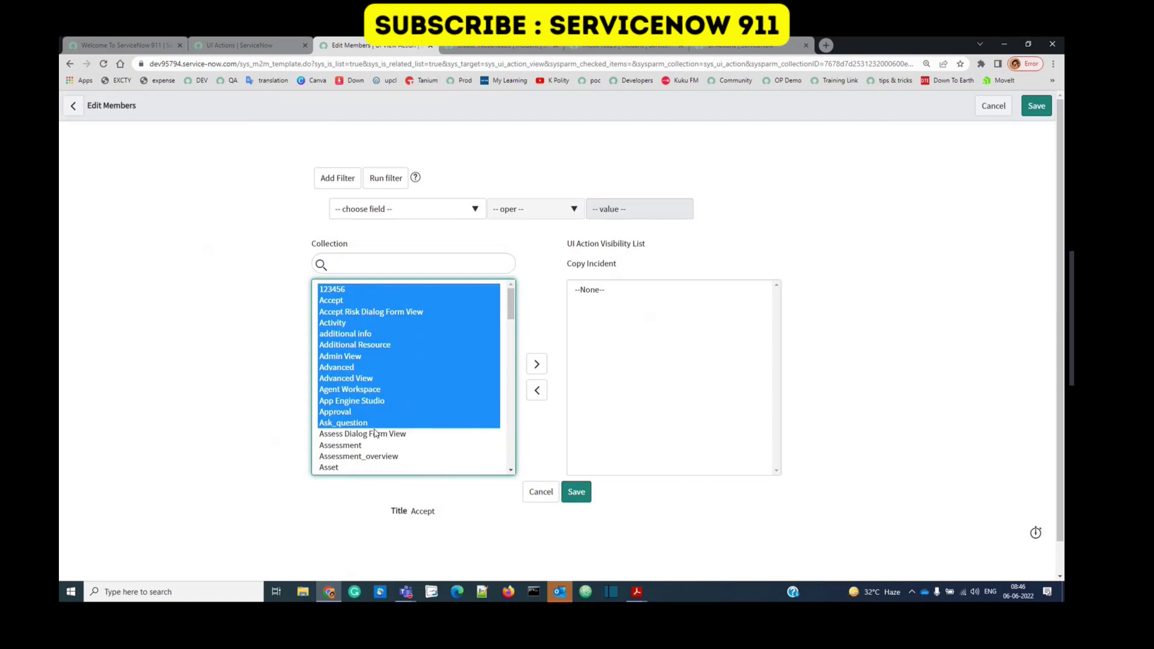
pyautogui.scroll(-5, 374, 460)
pyautogui.scroll(-3, 368, 453)
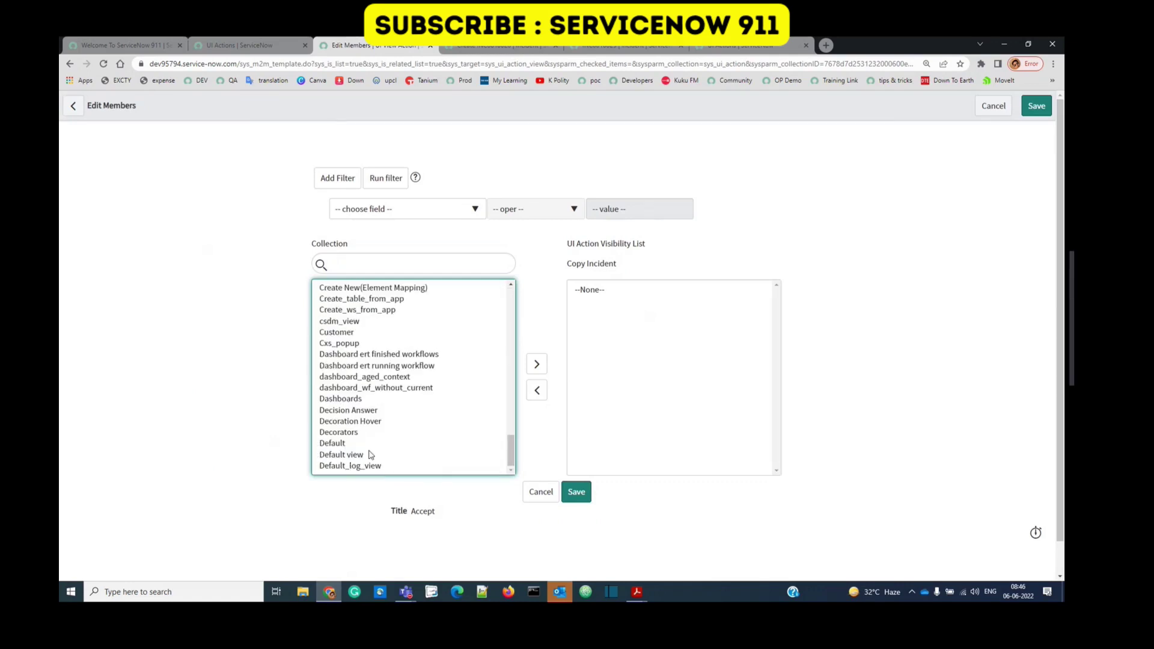
pyautogui.click(327, 421)
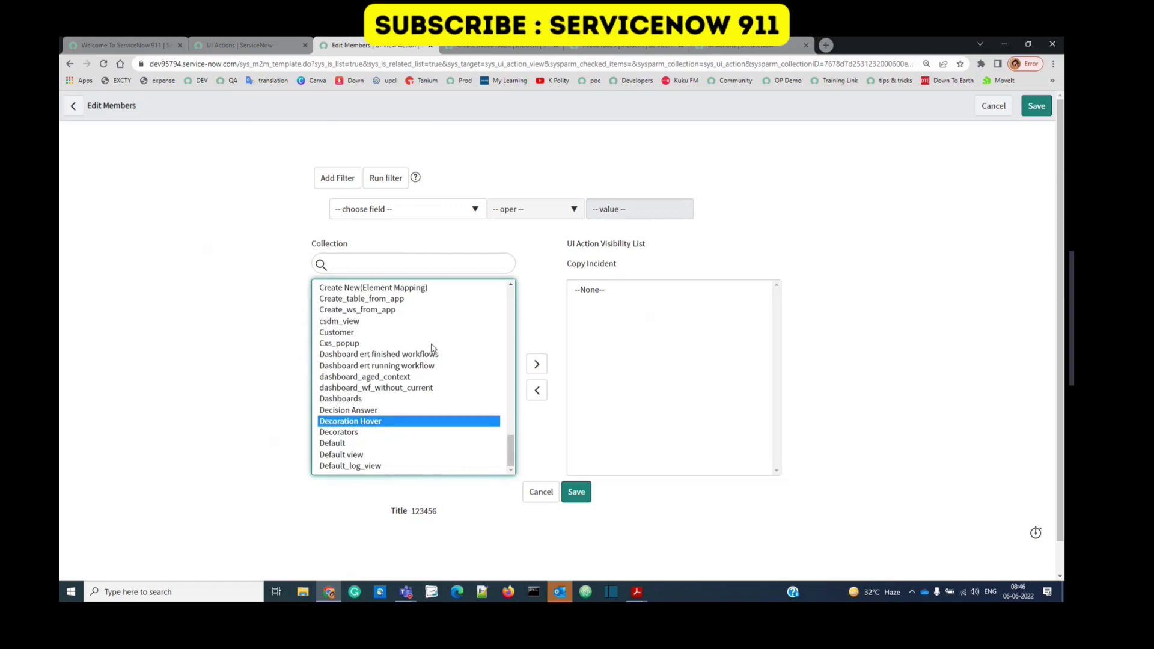
pyautogui.click(542, 494)
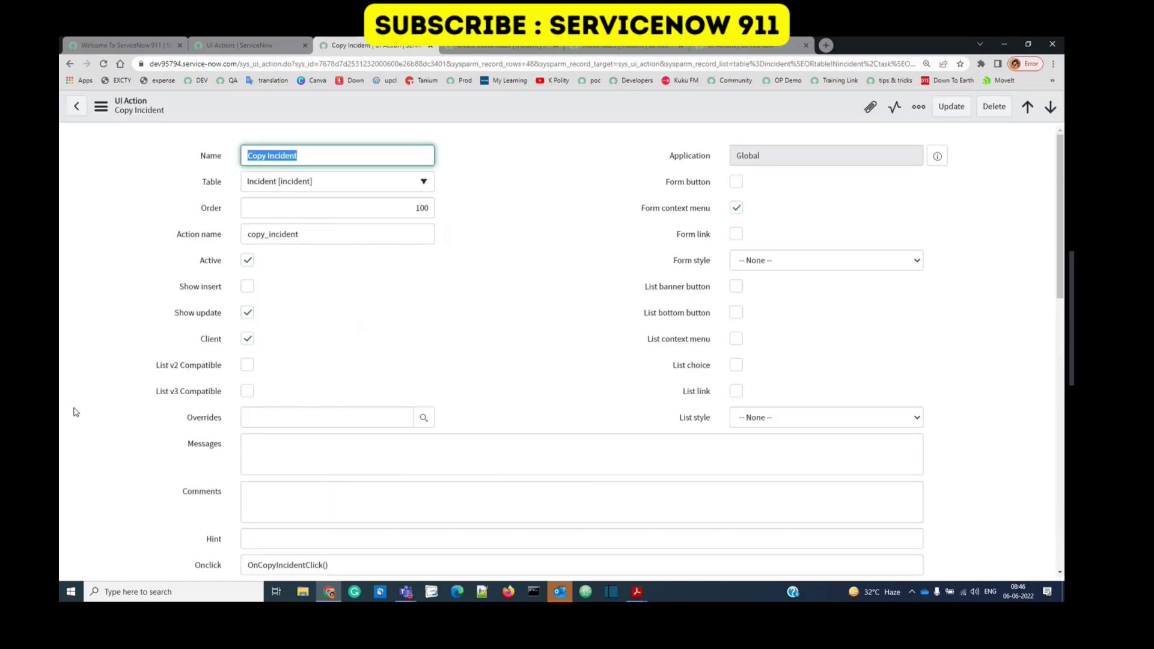
pyautogui.scroll(-2, 81, 410)
pyautogui.scroll(-1, 188, 444)
pyautogui.scroll(-3, 189, 445)
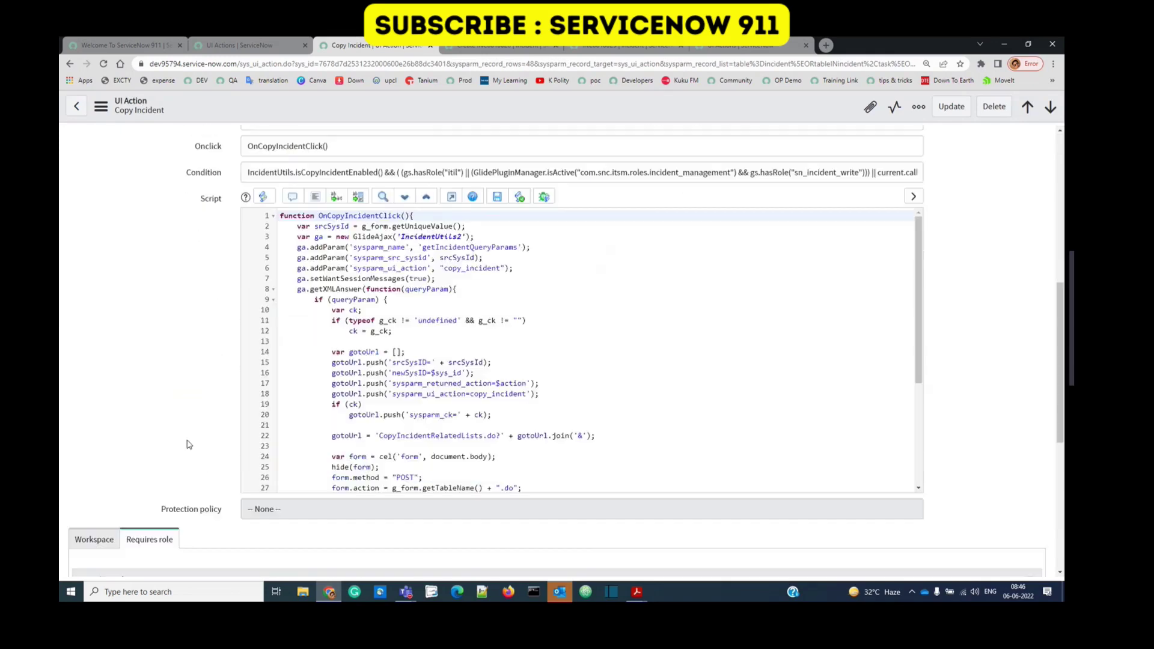
pyautogui.scroll(-2, 135, 460)
pyautogui.scroll(-1, 103, 478)
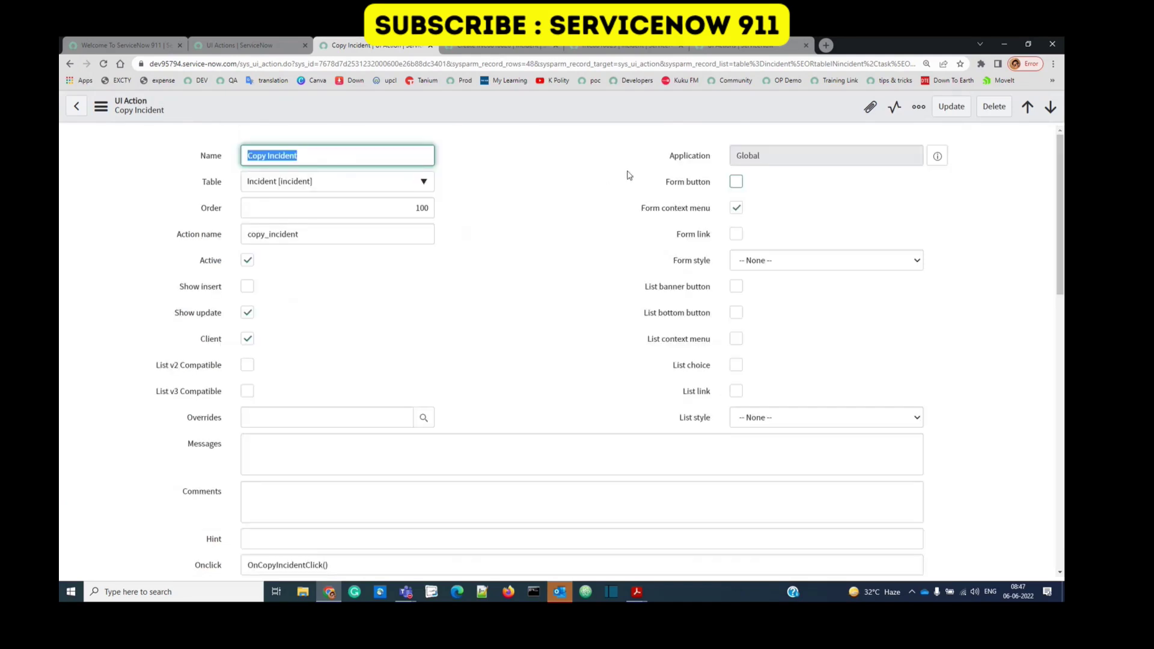
# Highlight text on the Copy Incident form, then go back to the UI Actions list.
pyautogui.moveTo(635, 181)
pyautogui.mouseDown()
pyautogui.moveTo(712, 420)
pyautogui.moveTo(700, 183)
pyautogui.mouseUp()
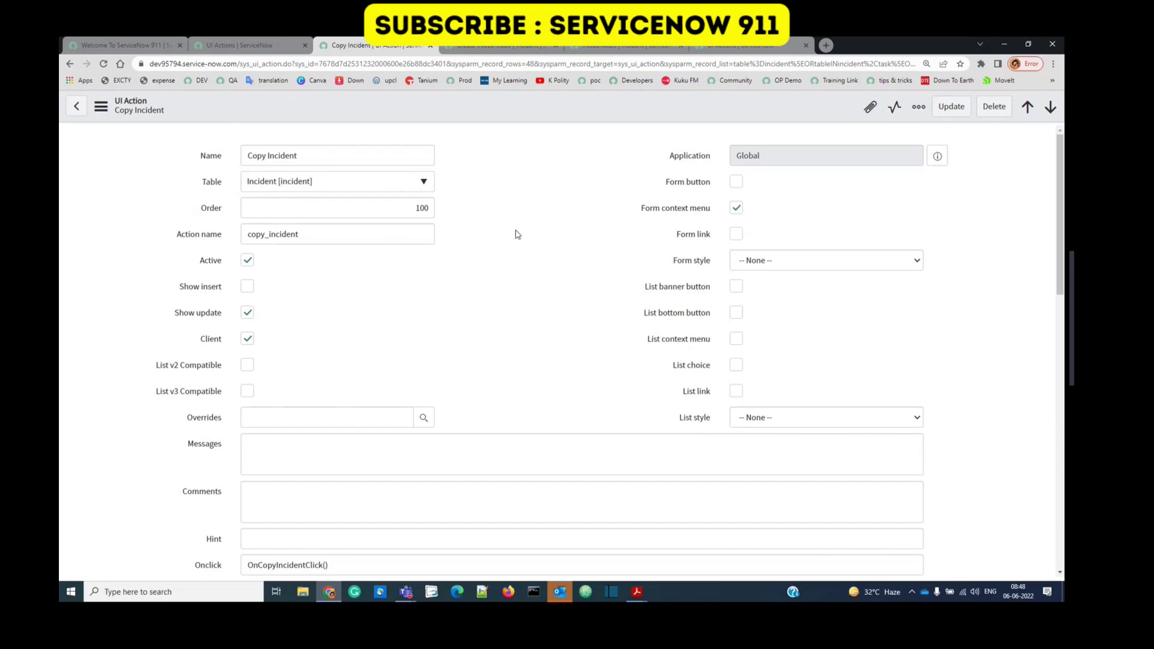
pyautogui.click(245, 48)
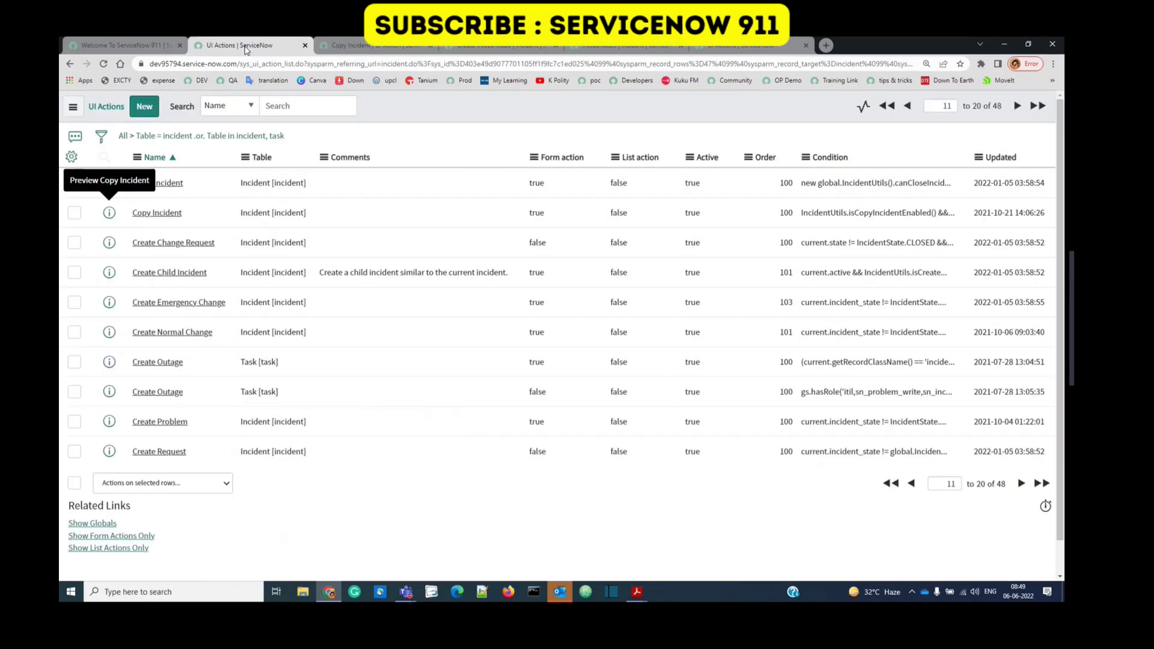
# Create UI Action 'Test UI Action' (test_ui_action) with Show insert off and Client on.
pyautogui.click(145, 106)
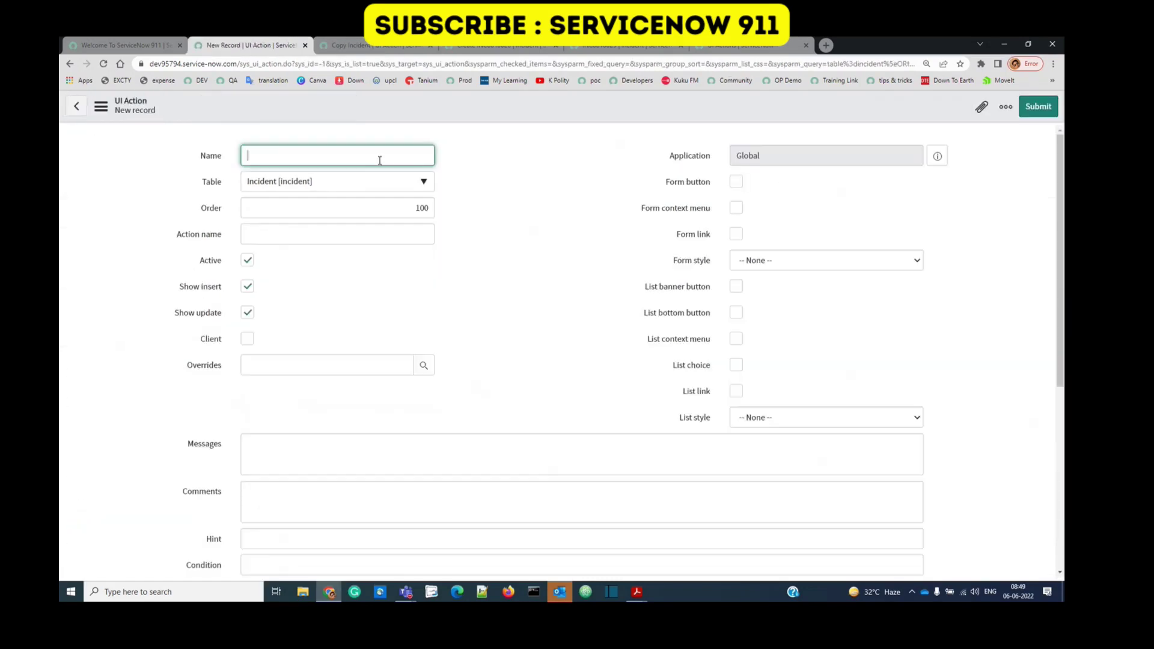
pyautogui.write('Test')
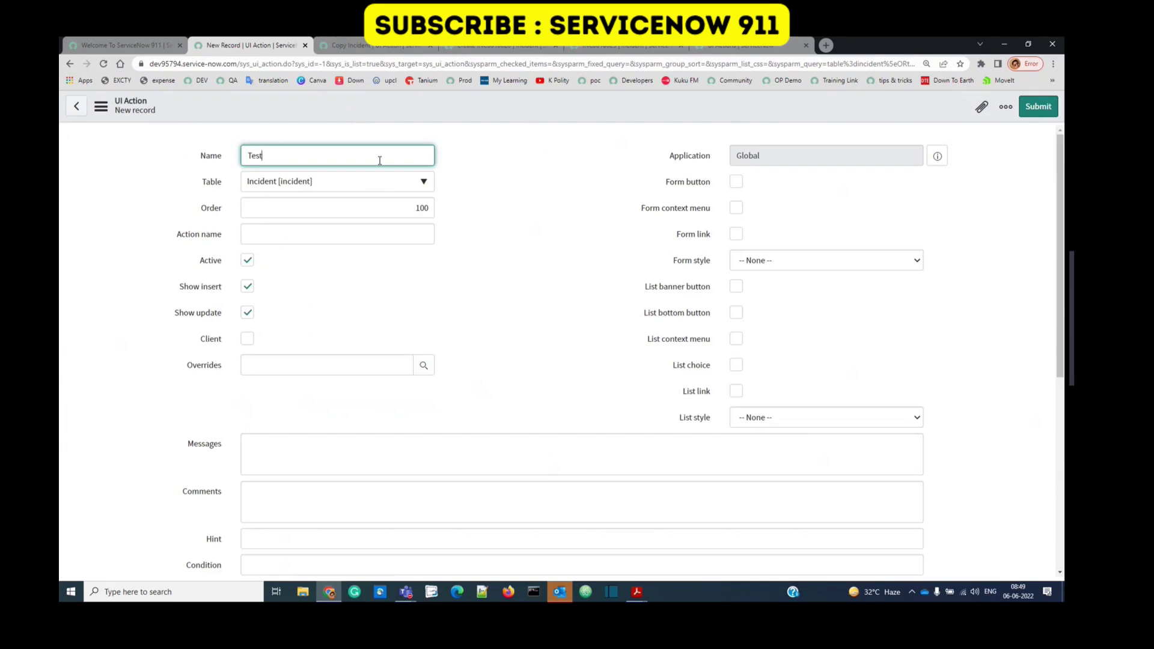
pyautogui.write(' UI Acti')
pyautogui.write('on')
pyautogui.click(343, 239)
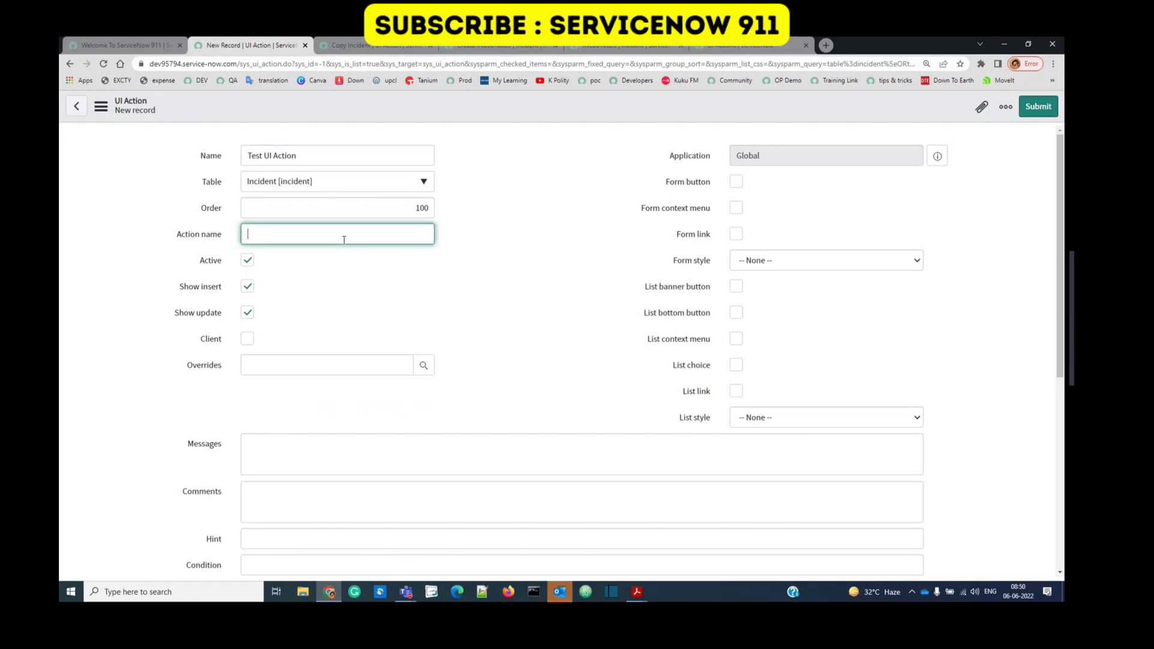
pyautogui.write('te')
pyautogui.write('_ui_acti')
pyautogui.write('on')
pyautogui.click(245, 289)
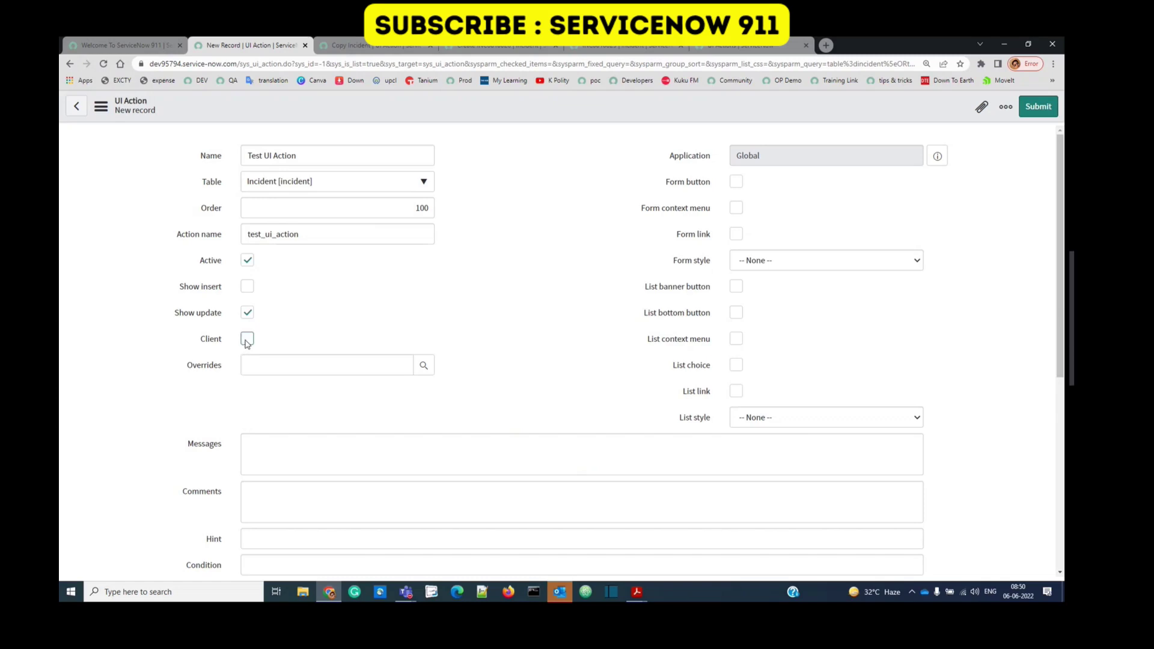
pyautogui.click(246, 340)
pyautogui.scroll(-4, 320, 221)
# Enter the hint 'for testing pupose only', keep Client checked, and set Onclick to test().
pyautogui.click(319, 222)
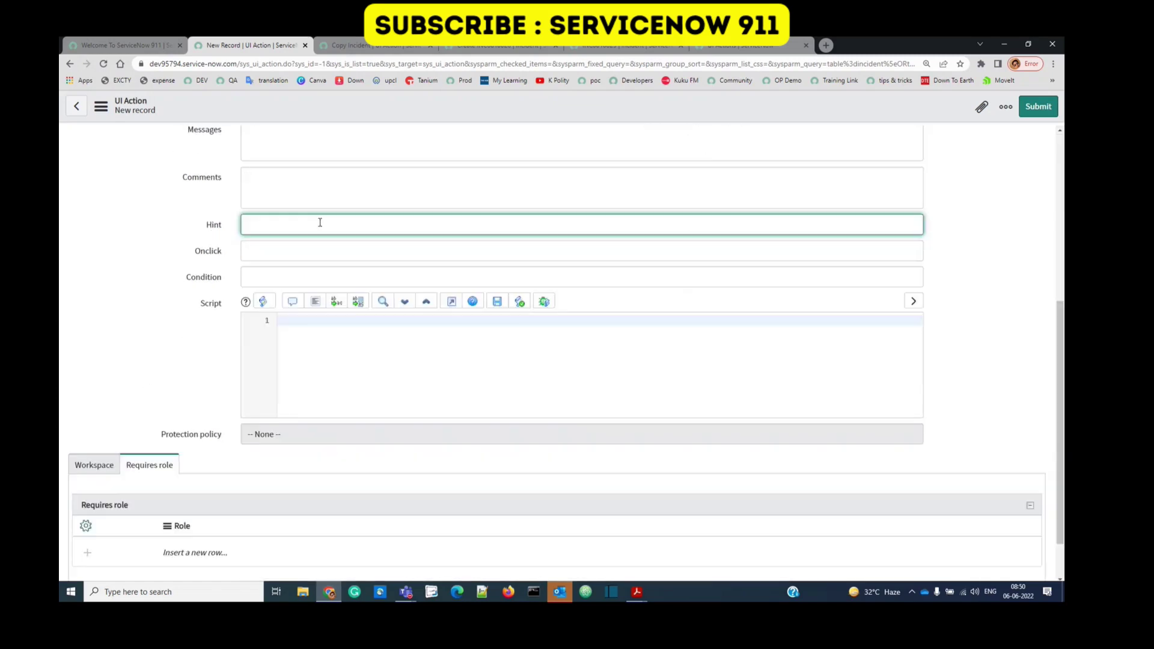
pyautogui.scroll(2, 319, 222)
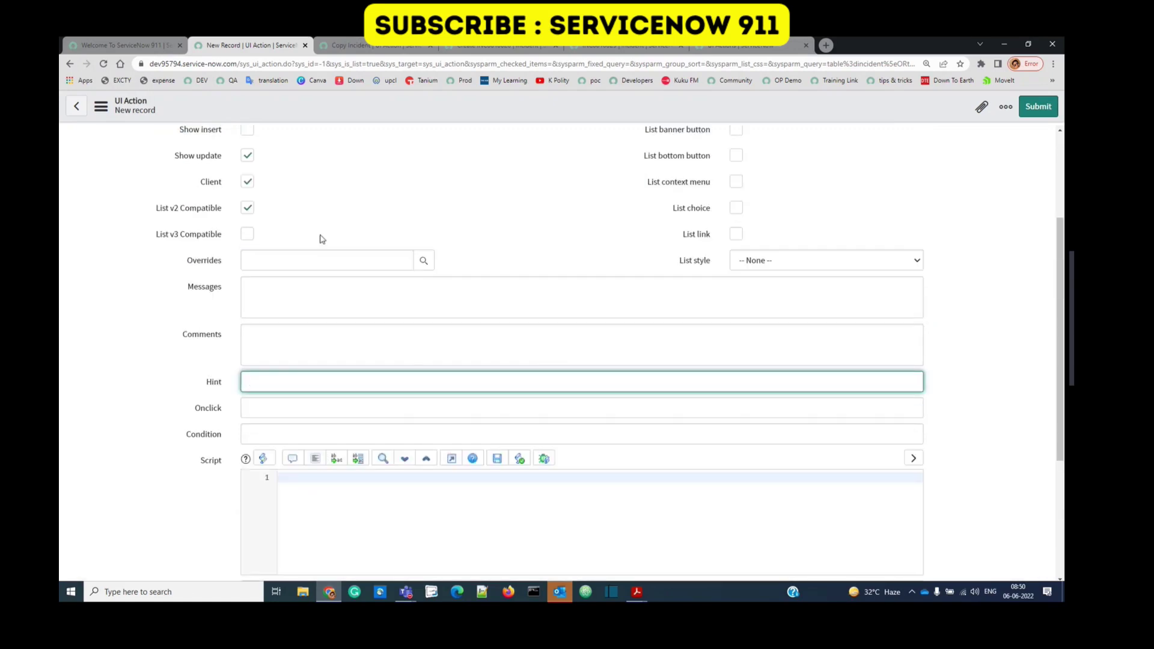
pyautogui.write('for testing pupose only')
pyautogui.click(309, 411)
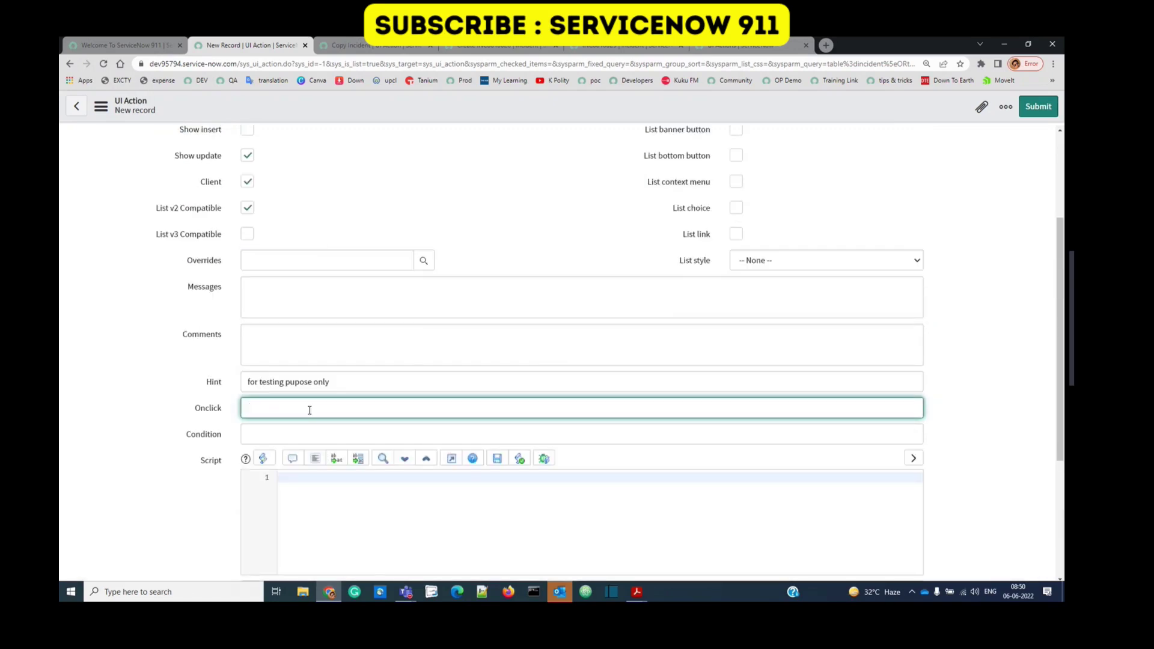
pyautogui.click(247, 182)
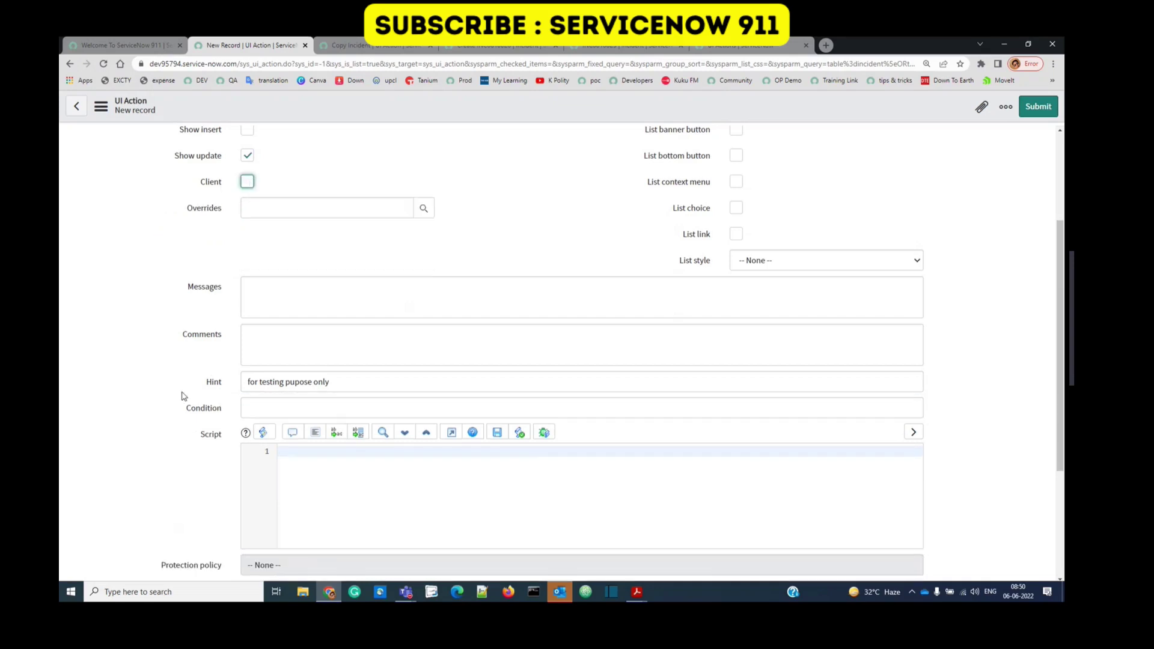
pyautogui.click(247, 182)
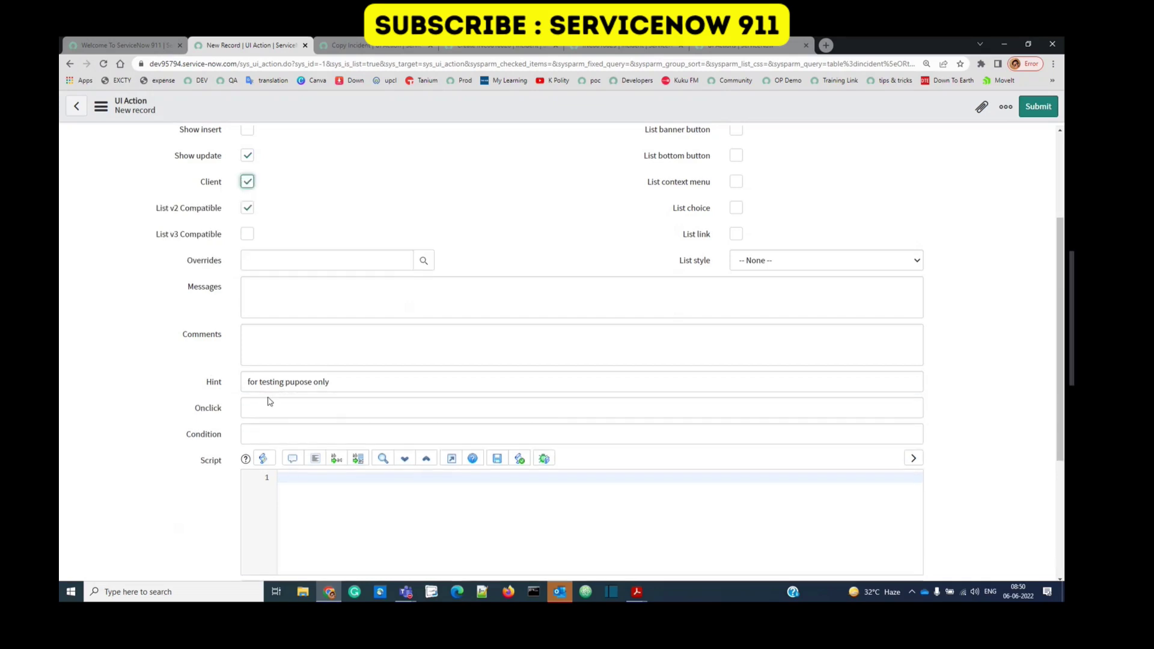
pyautogui.click(271, 407)
pyautogui.write('tes')
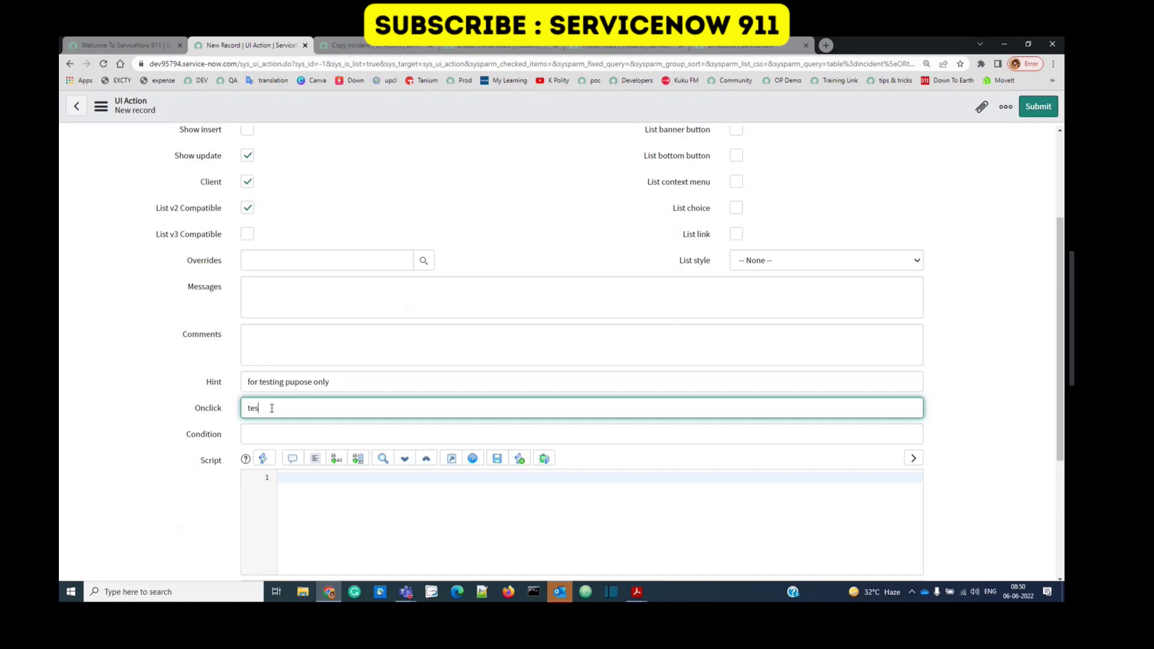
pyautogui.write('t()')
pyautogui.scroll(-2, 271, 409)
pyautogui.click(299, 329)
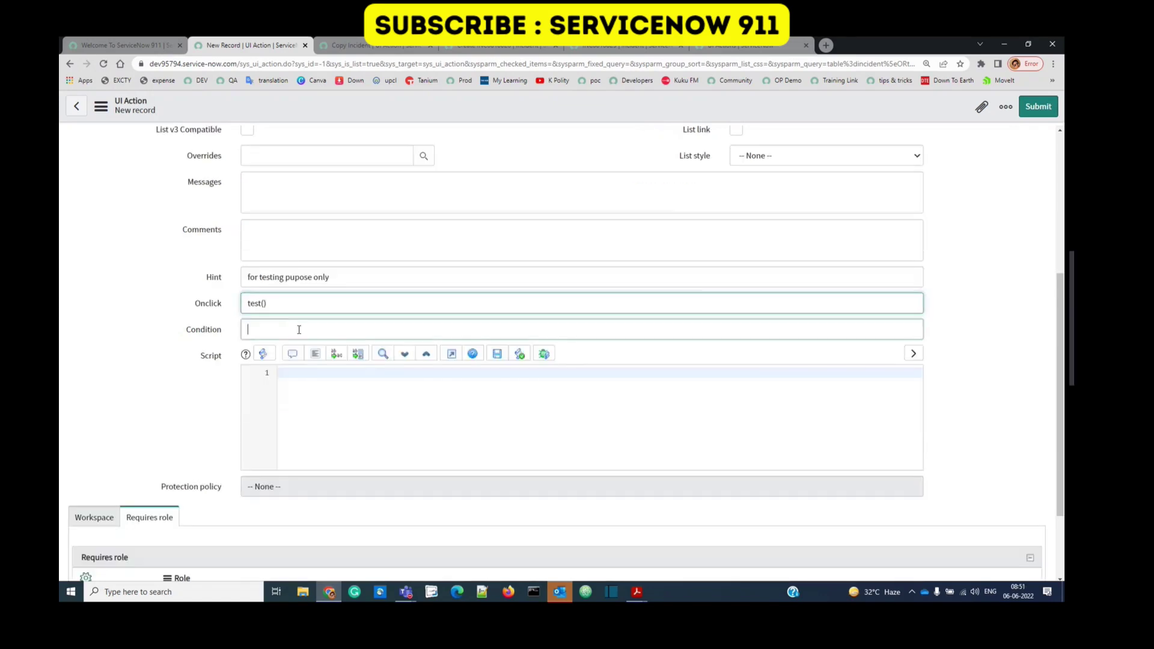
# Copy INC0010025 from the incident and set Condition to current.number == 'INC0010025'.
pyautogui.hotkey('ctrl', '5')
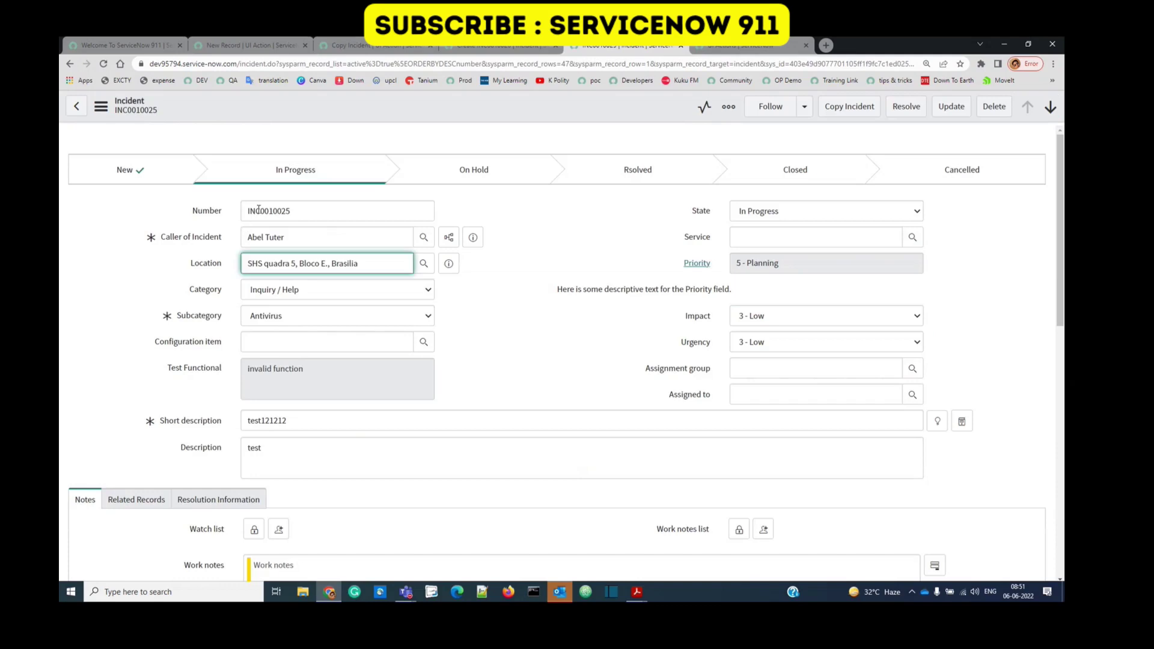
pyautogui.doubleClick(255, 210)
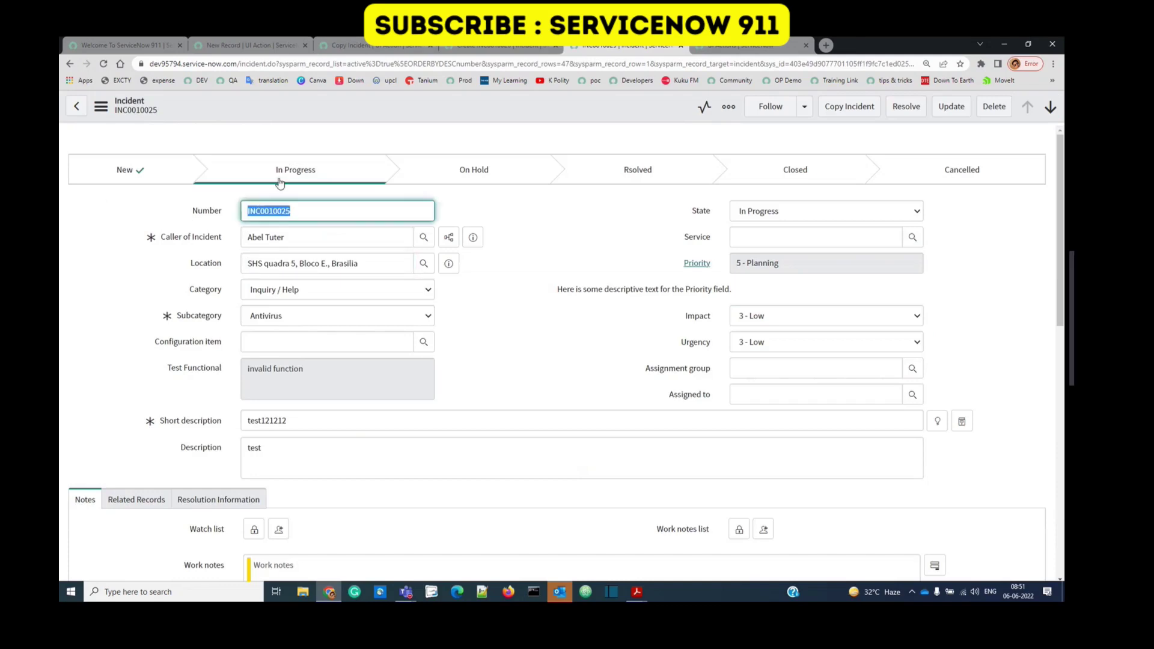
pyautogui.click(271, 47)
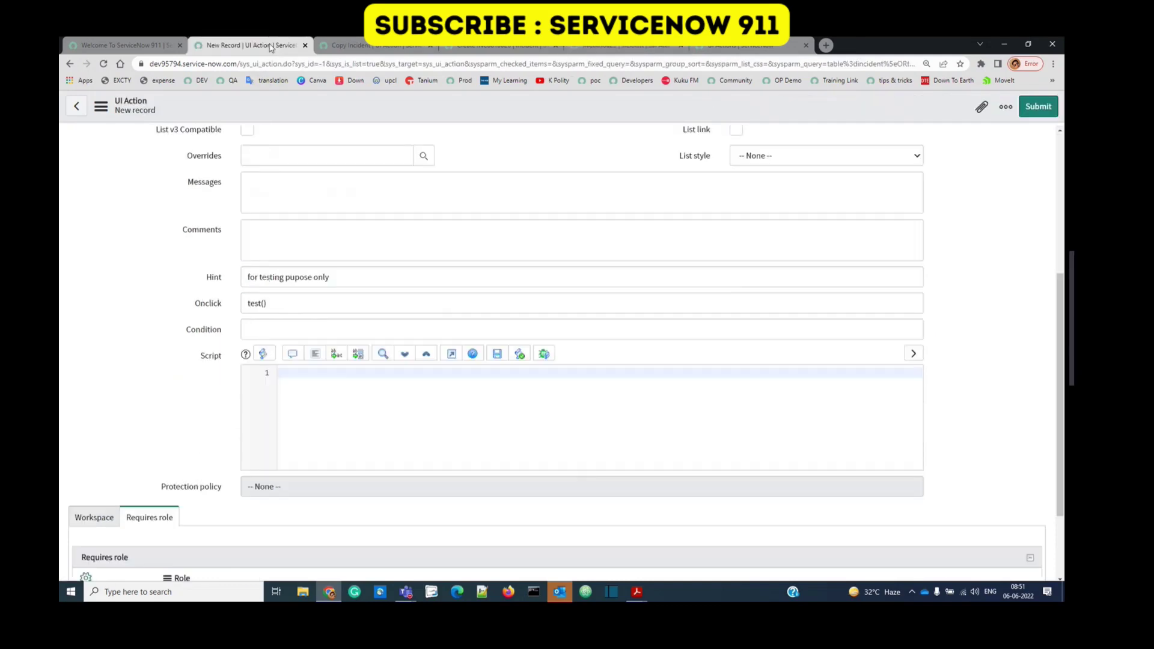
pyautogui.click(267, 332)
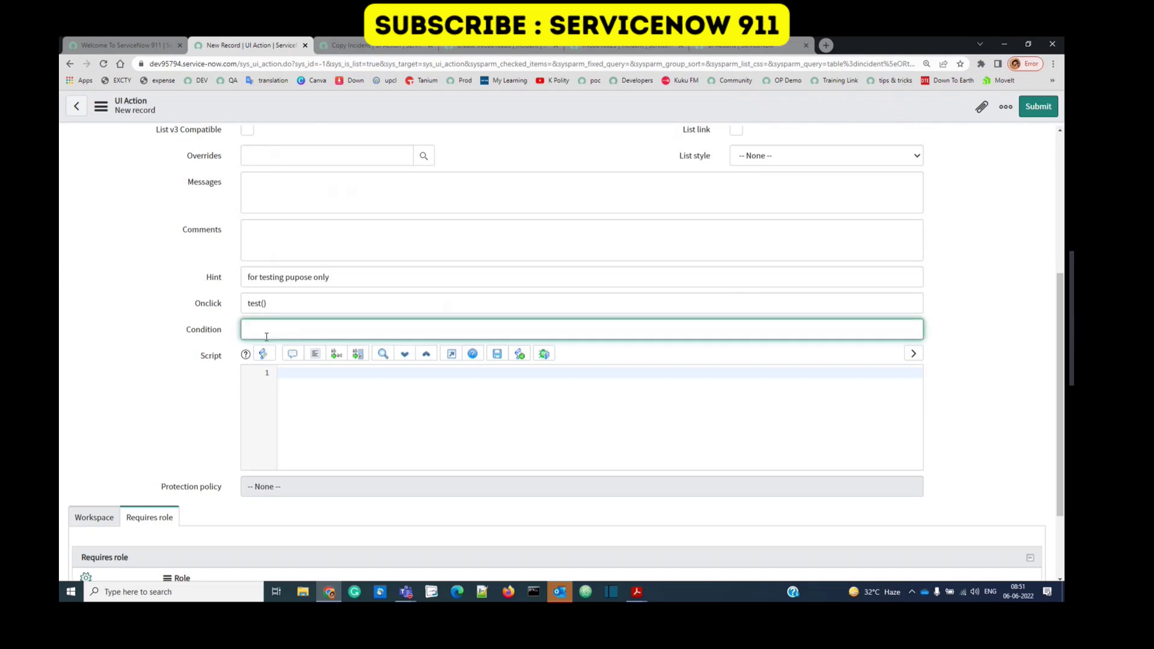
pyautogui.write('current.n')
pyautogui.write('umber ')
pyautogui.write('==')
pyautogui.write(" '")
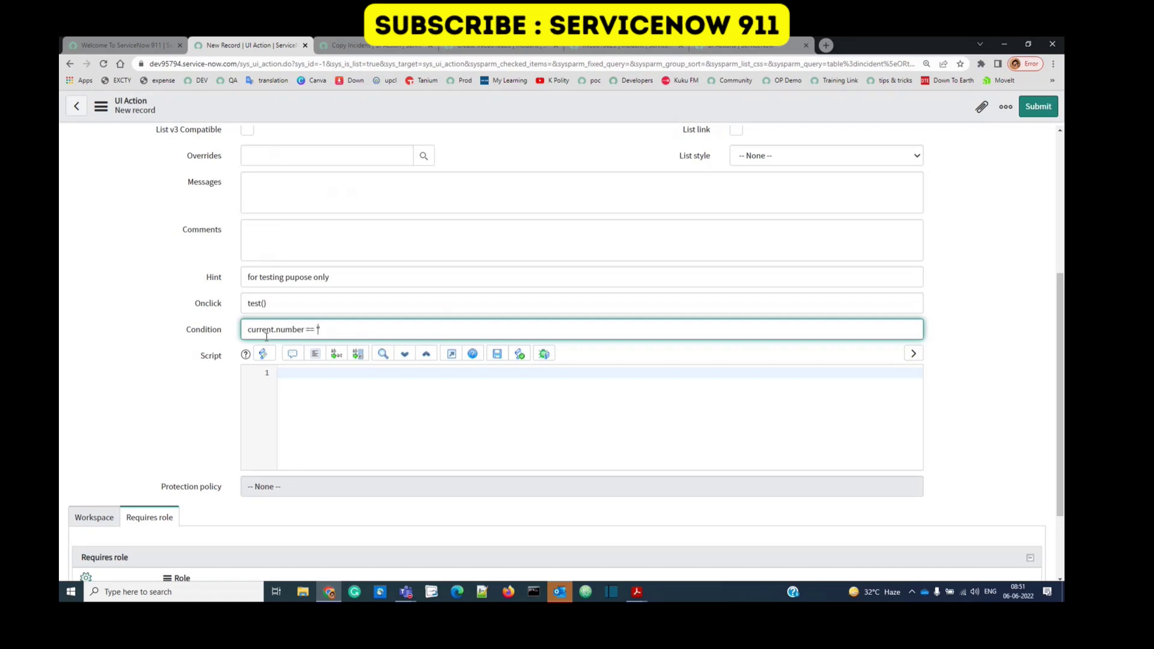
pyautogui.write("INC0010025'")
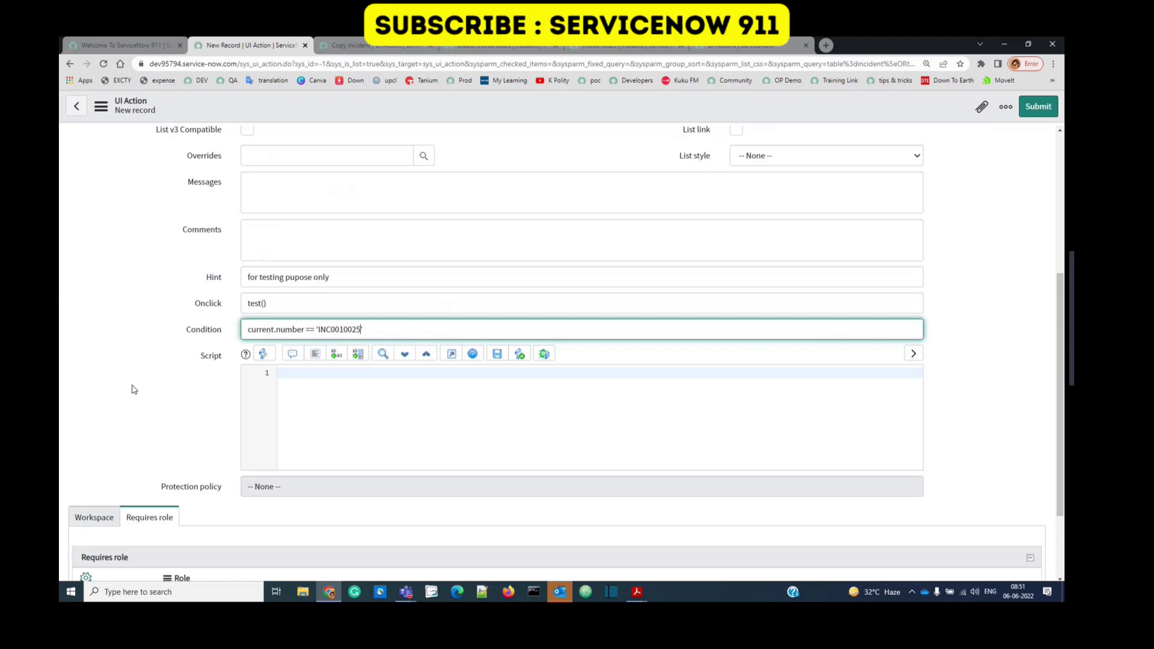
pyautogui.click(132, 390)
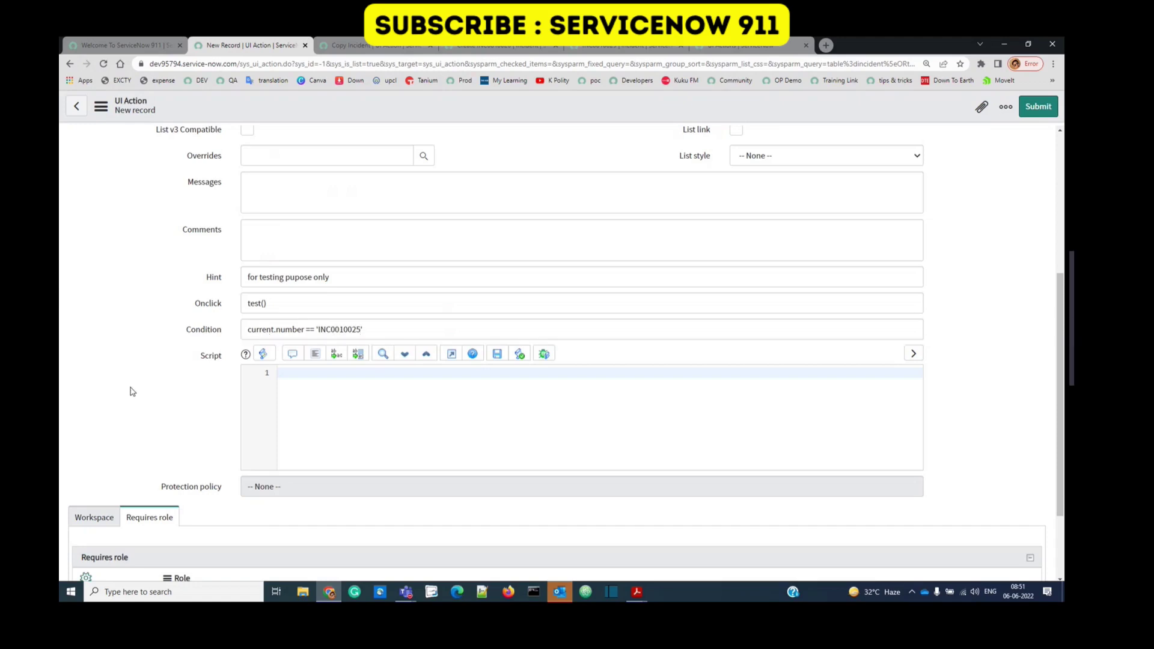
pyautogui.click(384, 333)
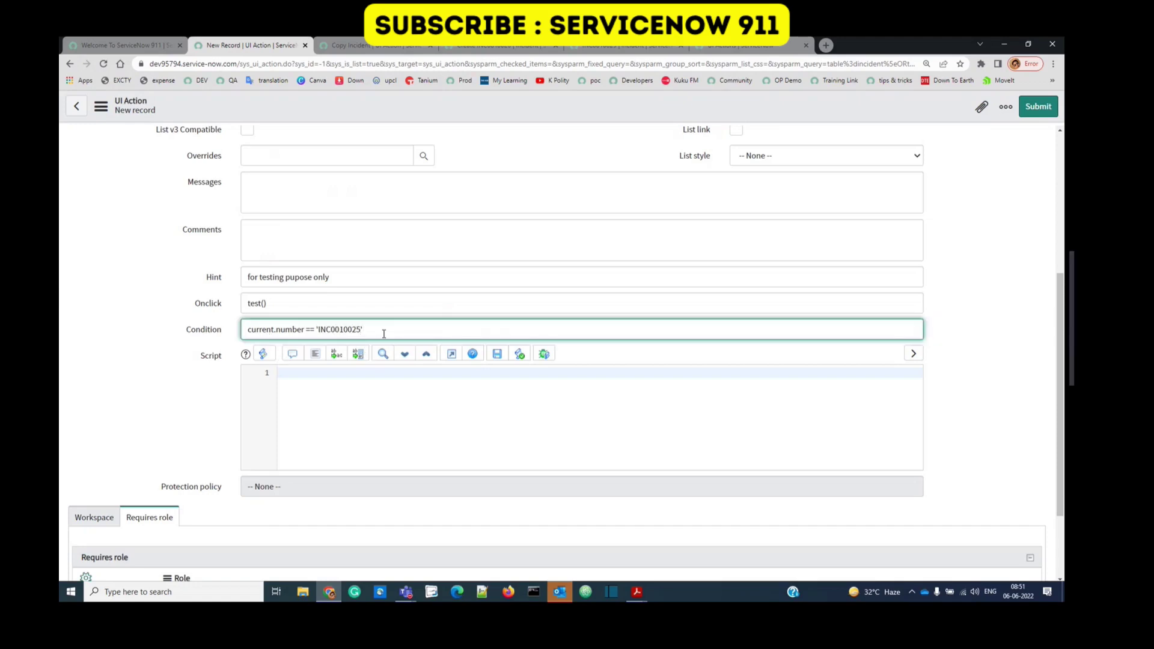
pyautogui.write('&&')
pyautogui.click(153, 402)
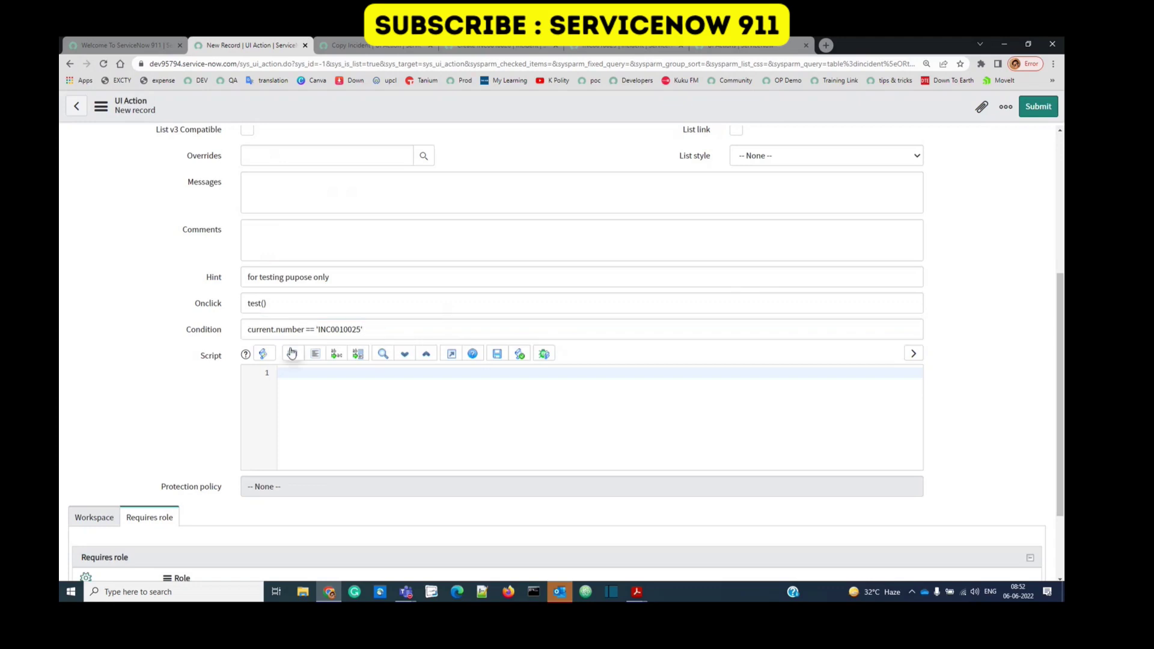
# Write function test() containing alert('i am just testing nothing else') in the Script field.
pyautogui.click(323, 377)
pyautogui.write('function test(){')
pyautogui.press('Return')
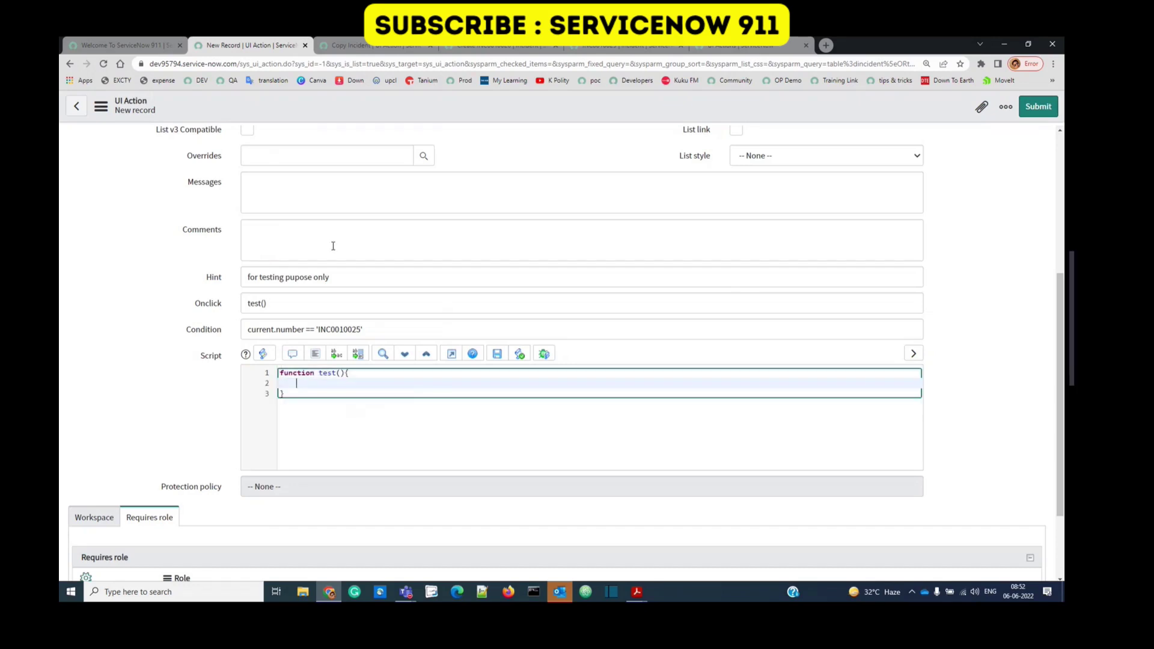
pyautogui.press('Return')
pyautogui.write('al')
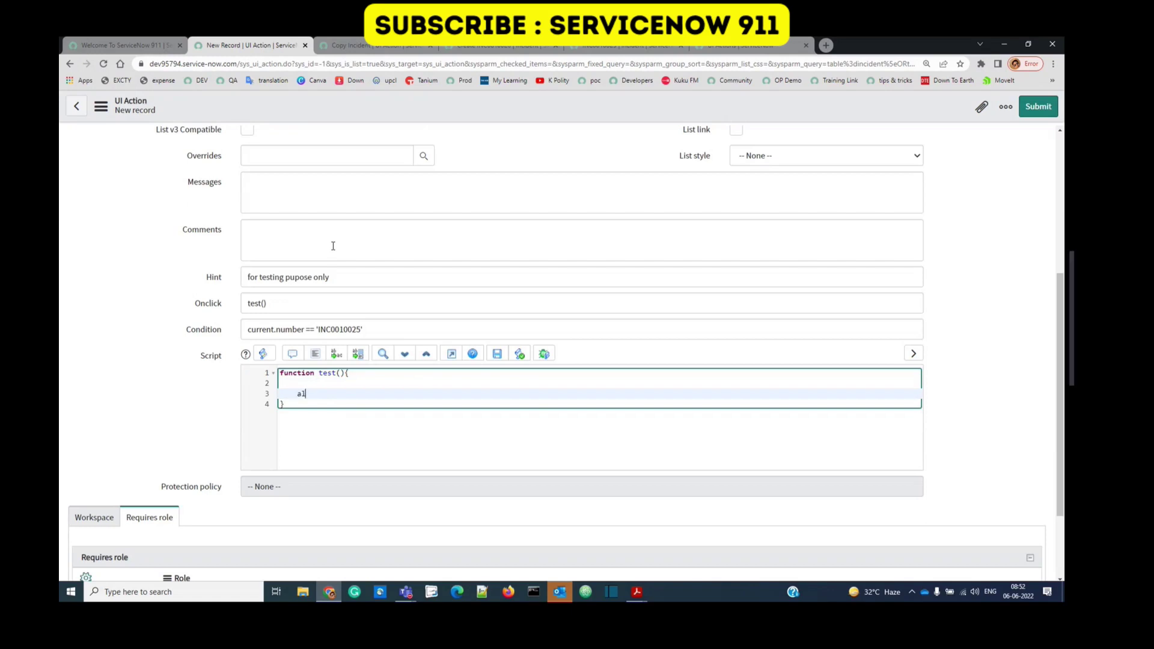
pyautogui.write("ert('i am just testing nothing else');")
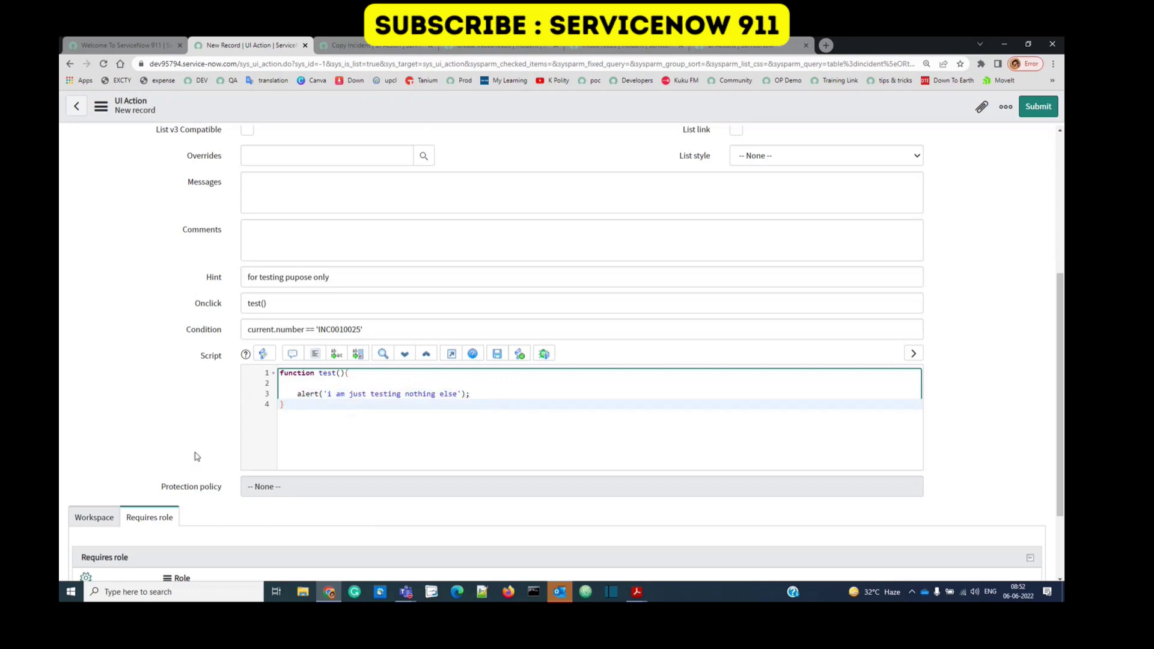
pyautogui.scroll(3, 195, 456)
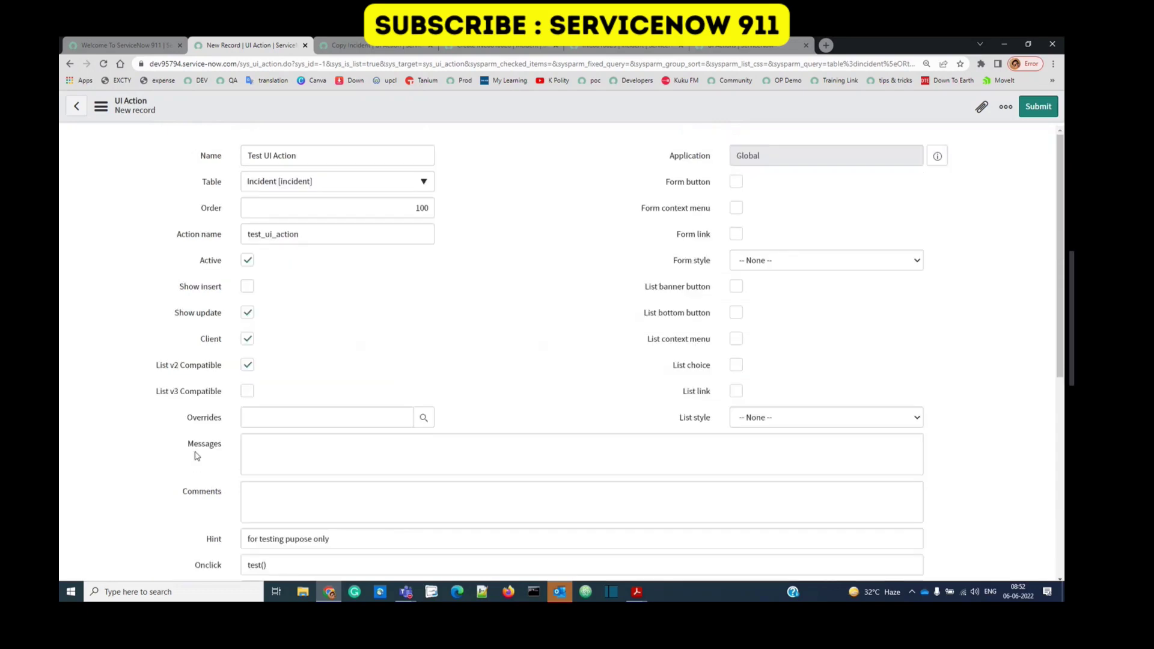
# Tick Form button and Form context menu, then save the Test UI Action record.
pyautogui.click(737, 182)
pyautogui.click(737, 208)
pyautogui.rightClick(511, 111)
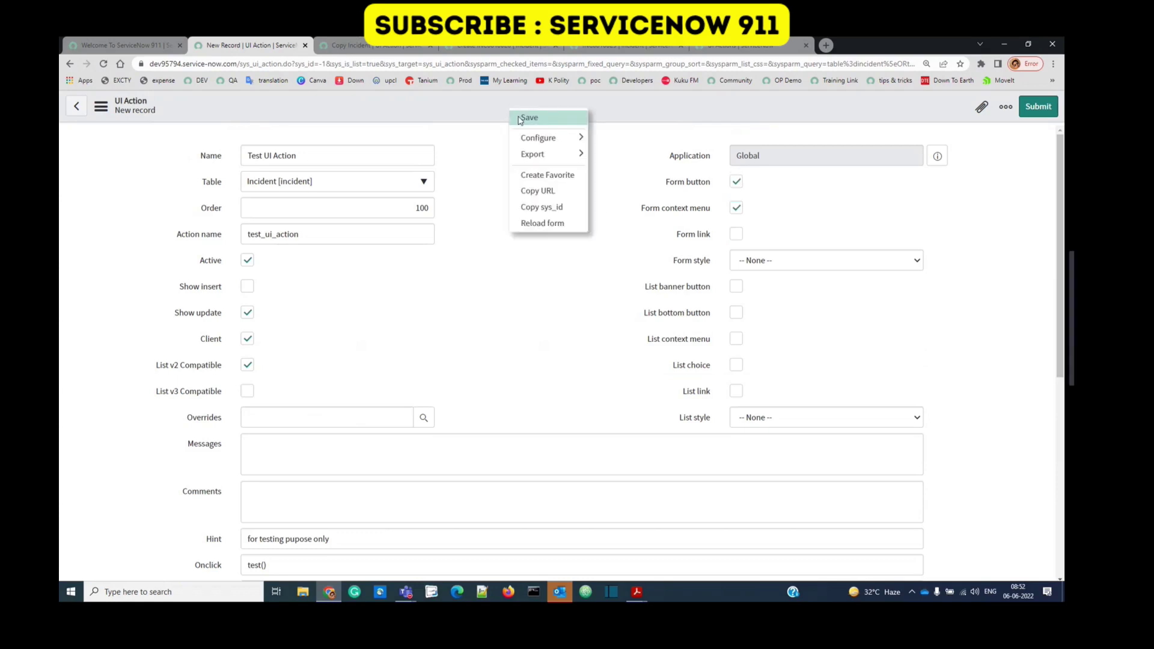
pyautogui.click(528, 118)
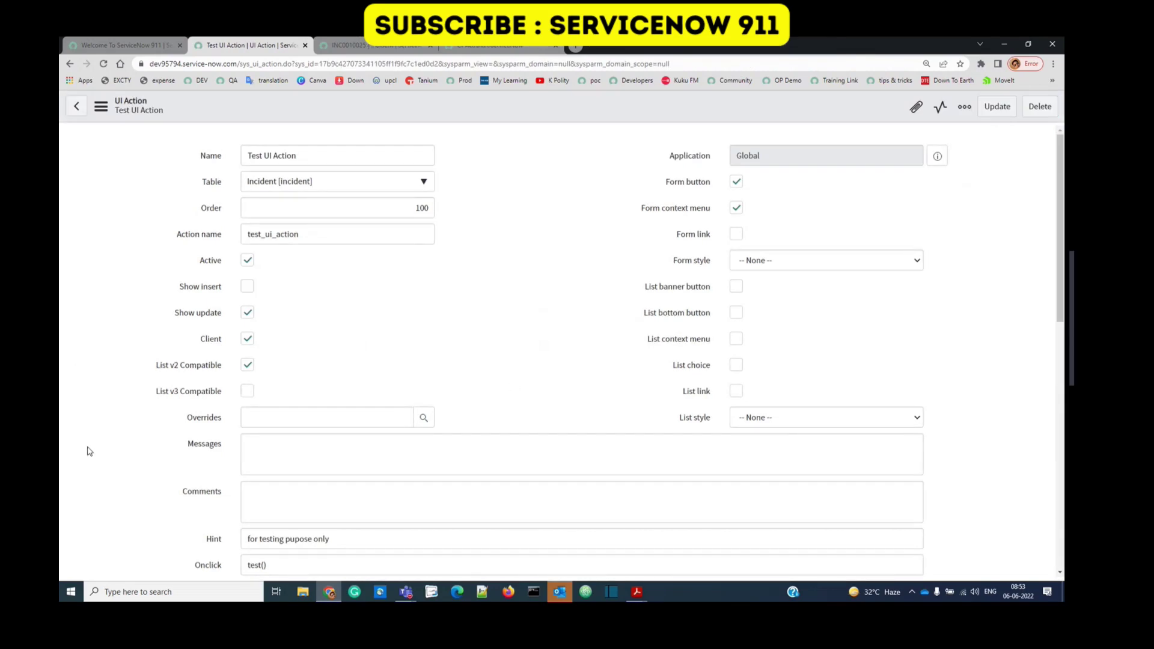
pyautogui.scroll(-1, 85, 451)
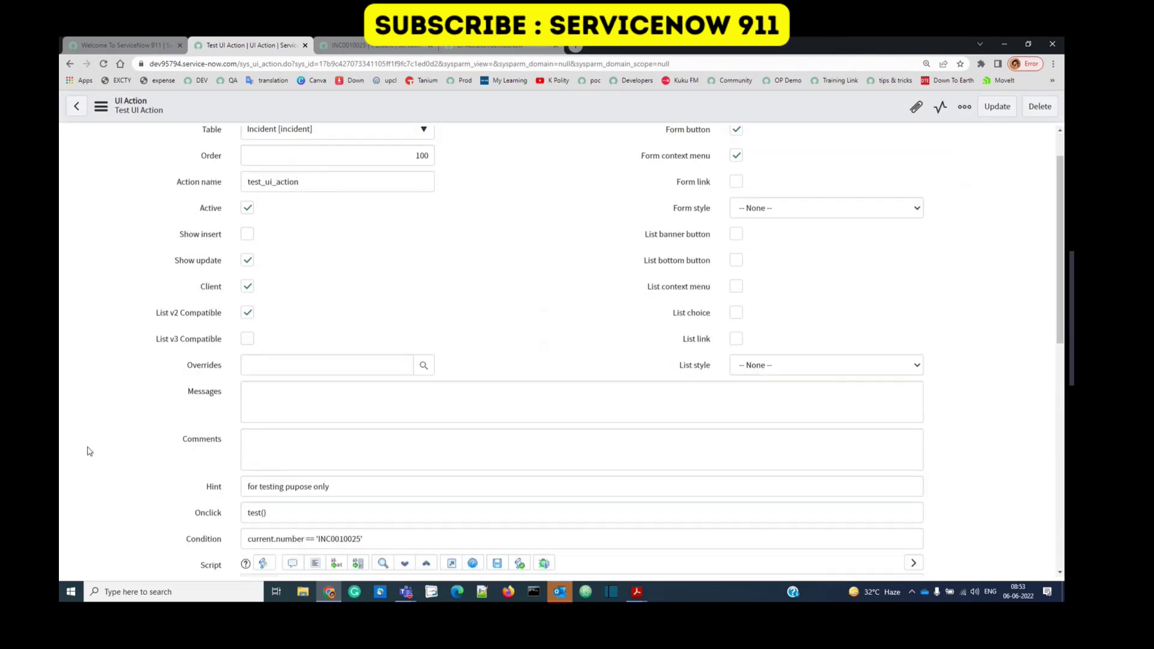
# Reload the INC0010025 incident form so it picks up the new action.
pyautogui.doubleClick(334, 534)
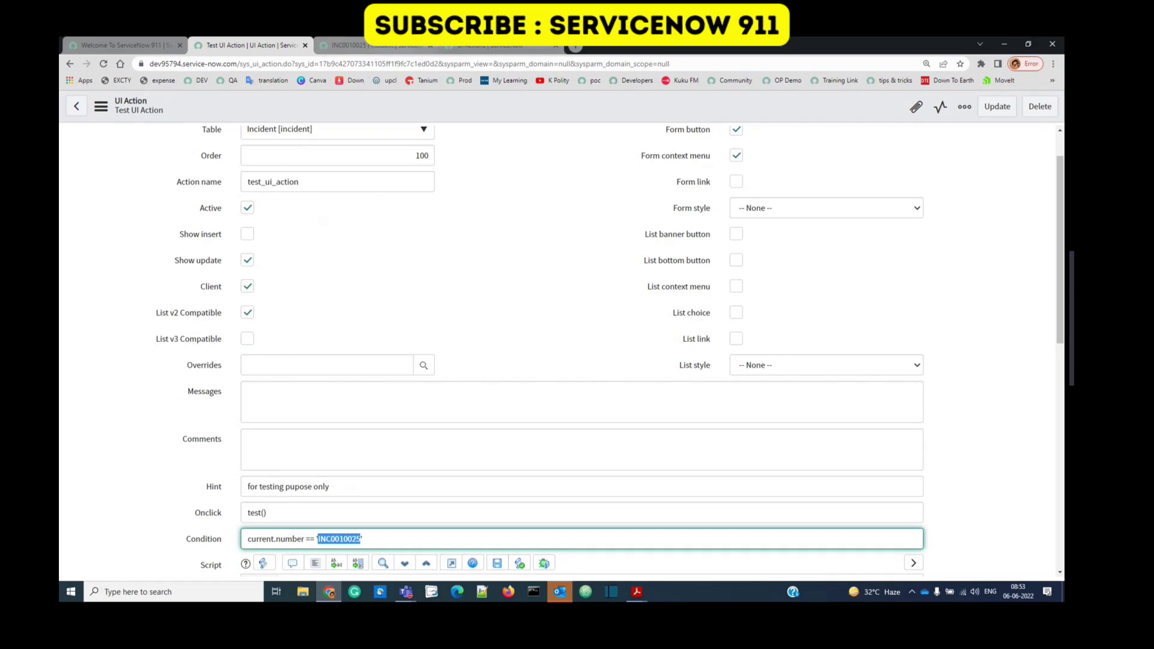
pyautogui.click(362, 46)
pyautogui.rightClick(310, 100)
pyautogui.click(347, 456)
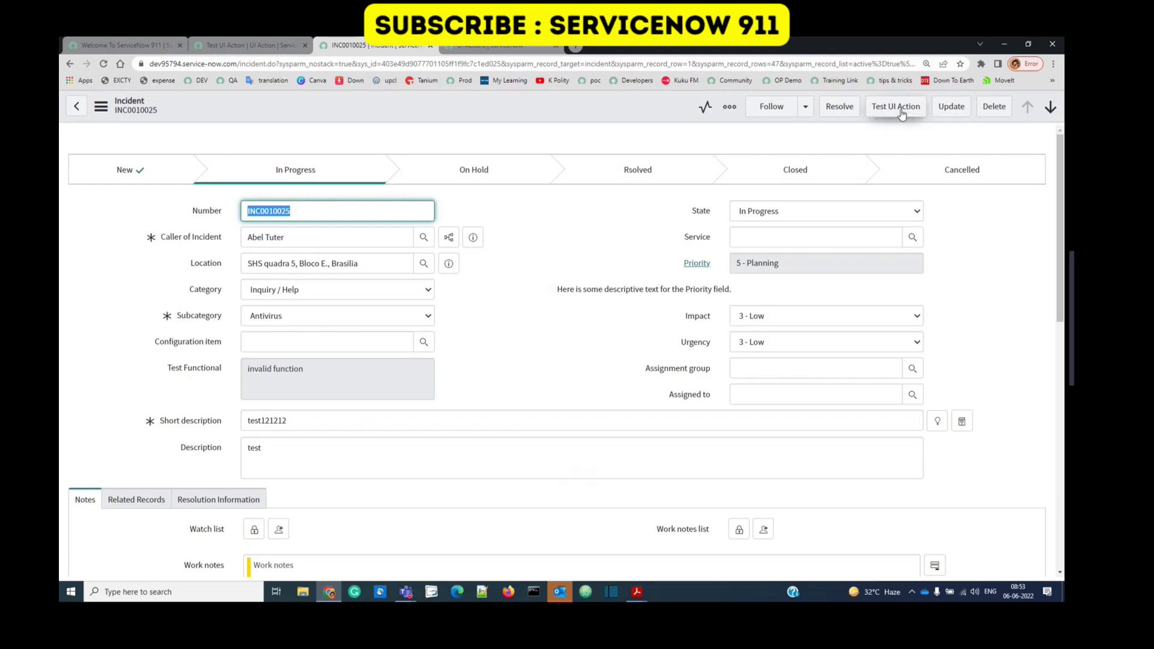
# Run Test UI Action on INC0010025 and dismiss its 'i am just testing nothing else' alert.
pyautogui.click(393, 113)
pyautogui.rightClick(394, 112)
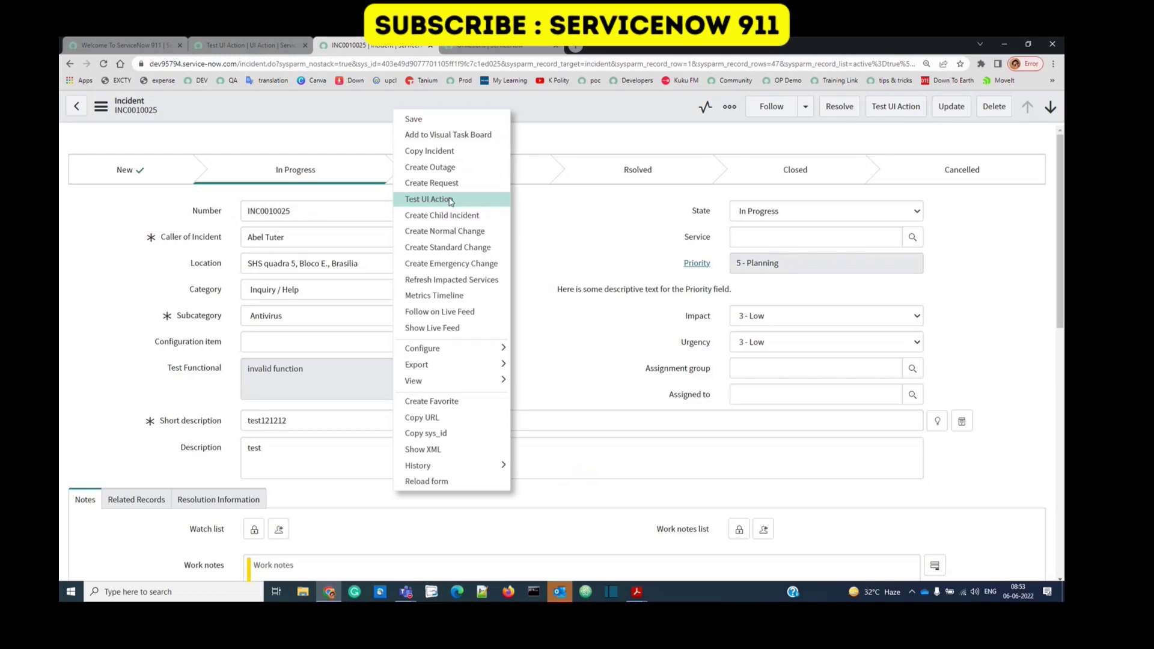
pyautogui.click(446, 202)
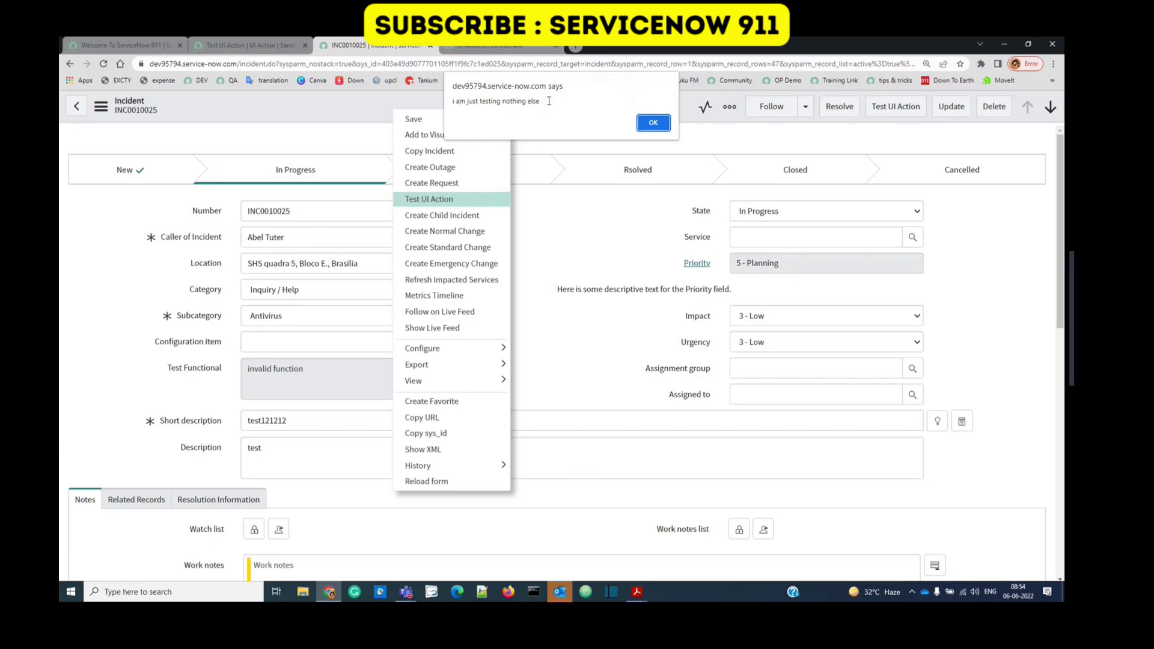
pyautogui.click(654, 123)
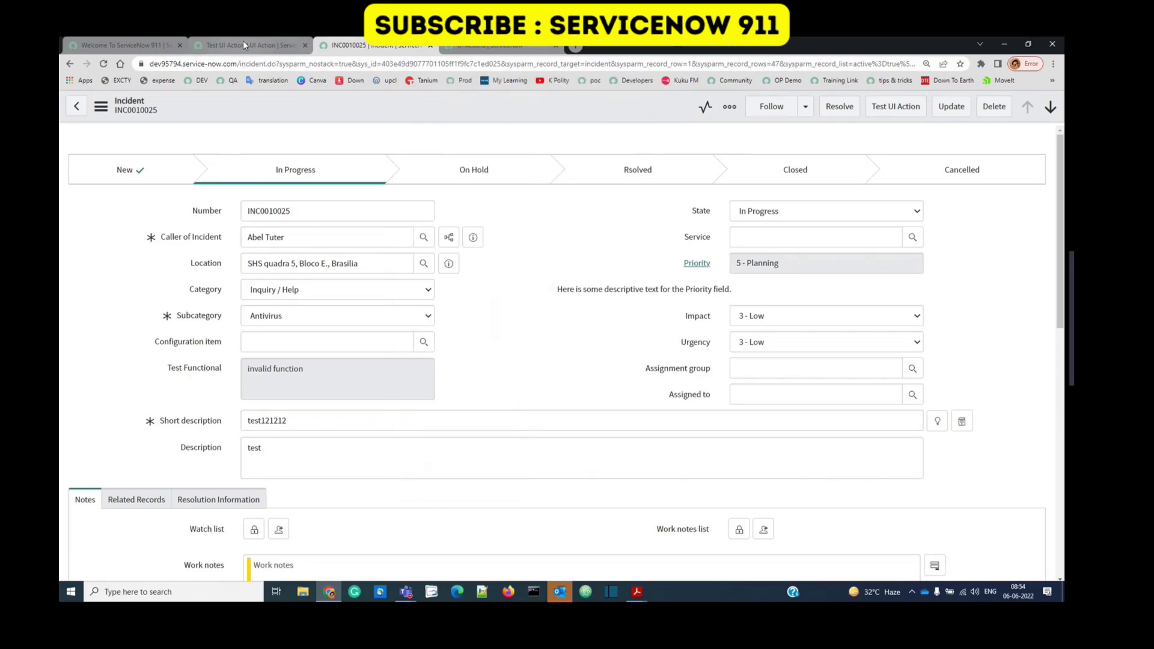
# Review the action's INC0010025 condition and alert script line against the incident.
pyautogui.click(244, 44)
pyautogui.scroll(-3, 303, 458)
pyautogui.moveTo(471, 393); pyautogui.dragTo(292, 394)
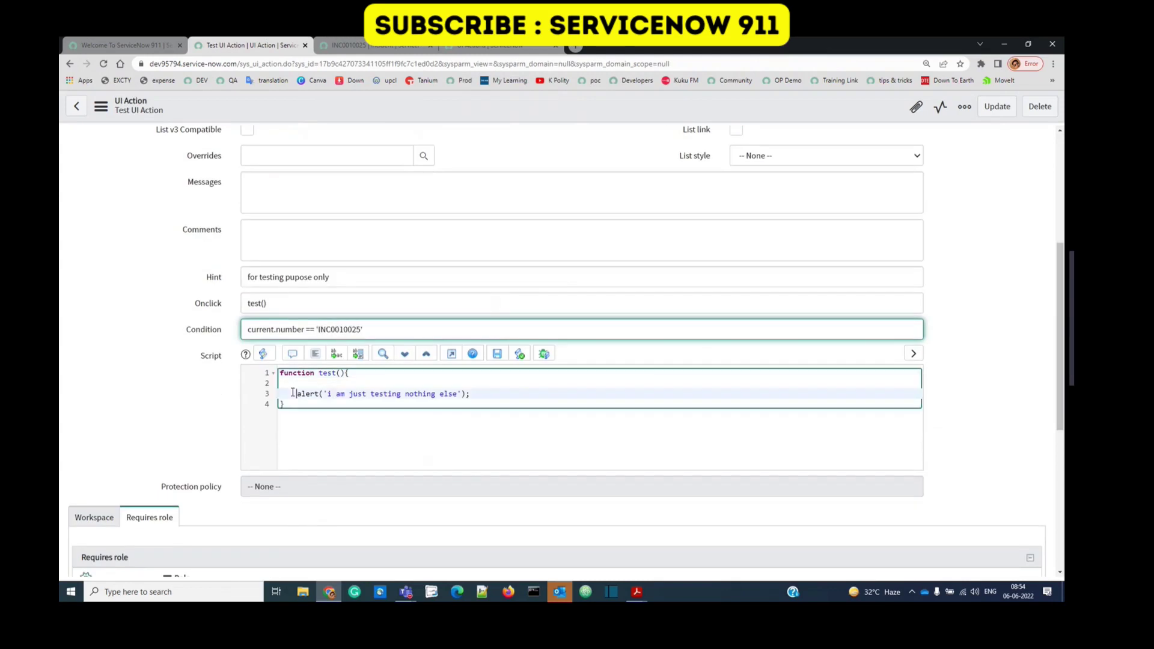
pyautogui.tripleClick(267, 330)
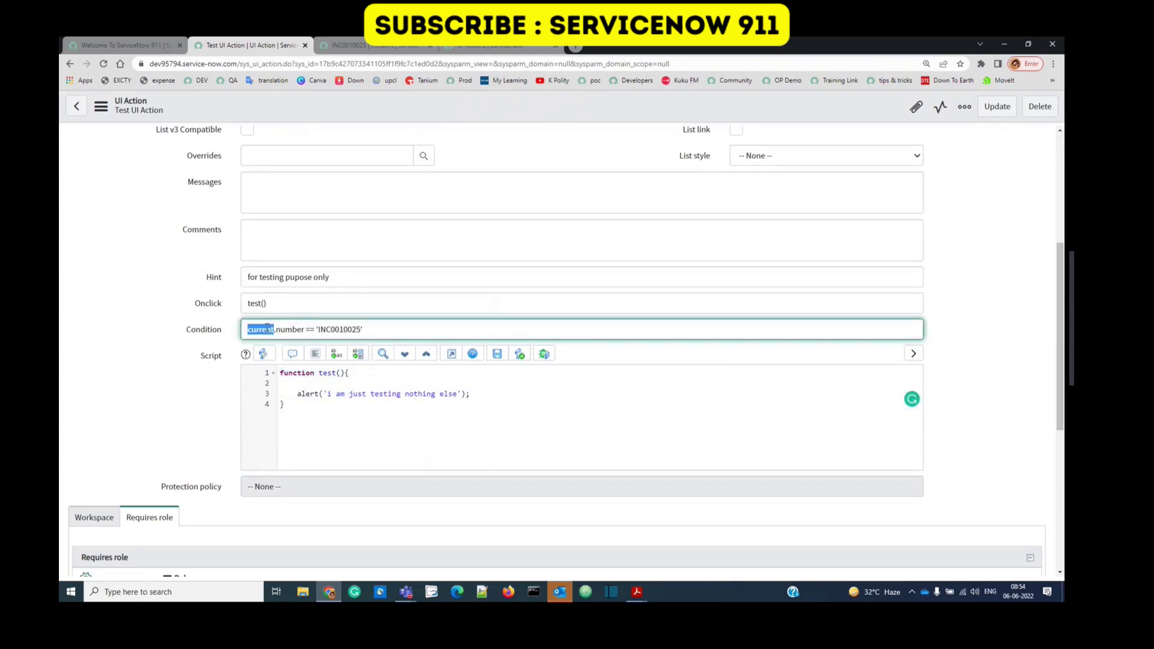
pyautogui.click(379, 46)
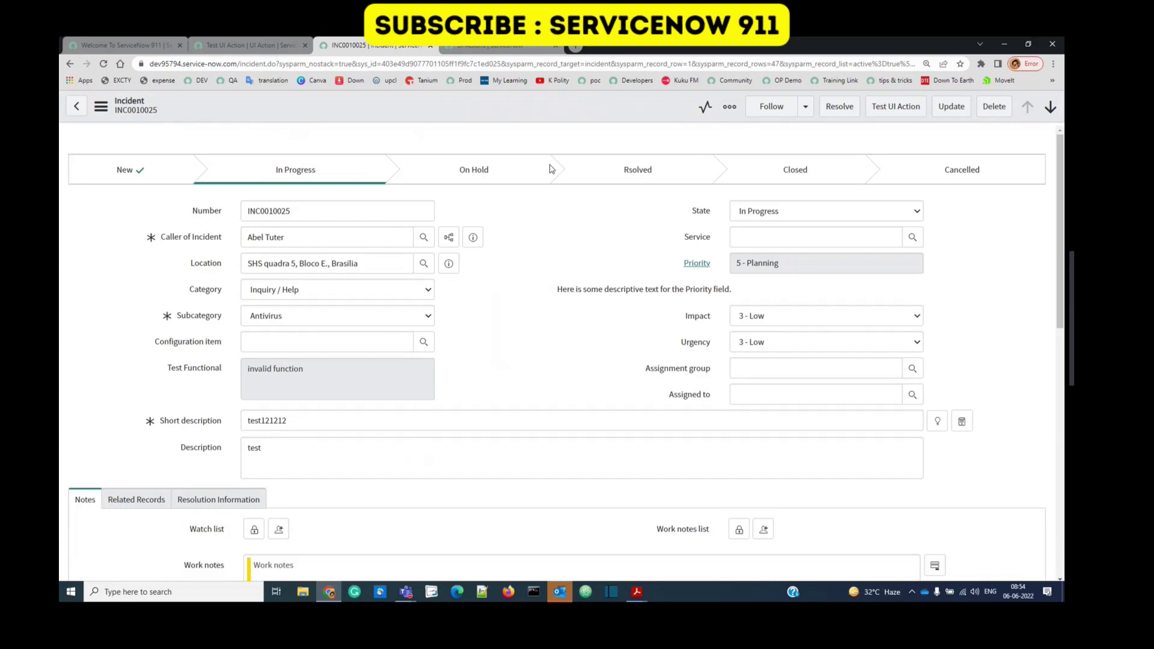
pyautogui.click(272, 44)
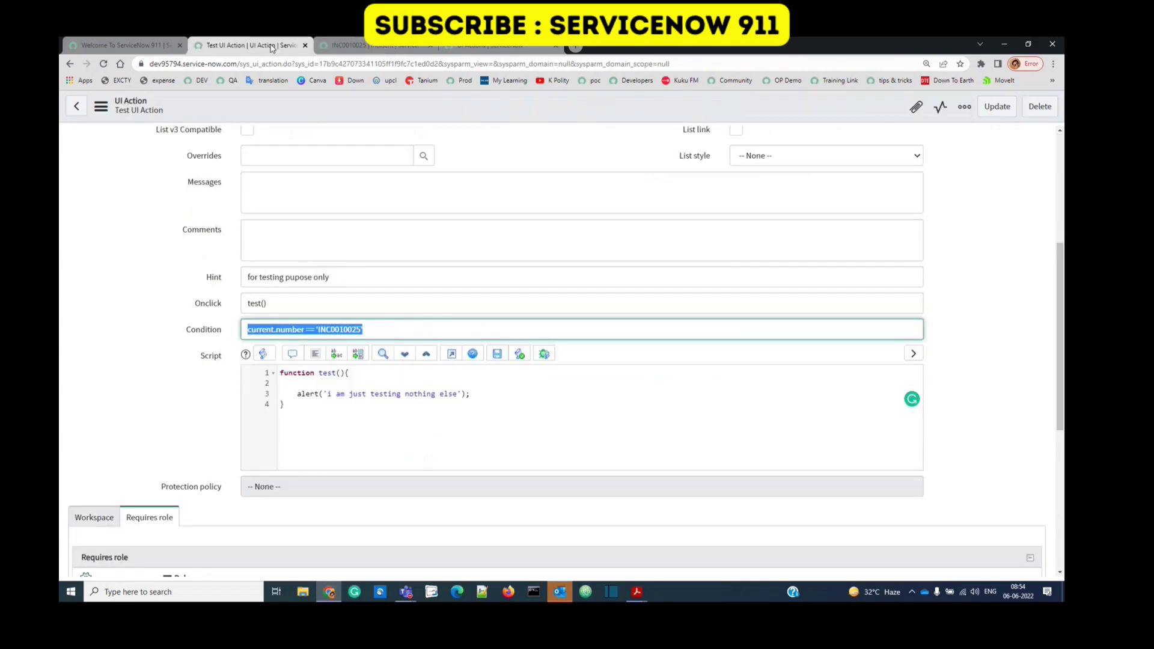
pyautogui.click(290, 377)
pyautogui.moveTo(298, 395); pyautogui.dragTo(462, 397)
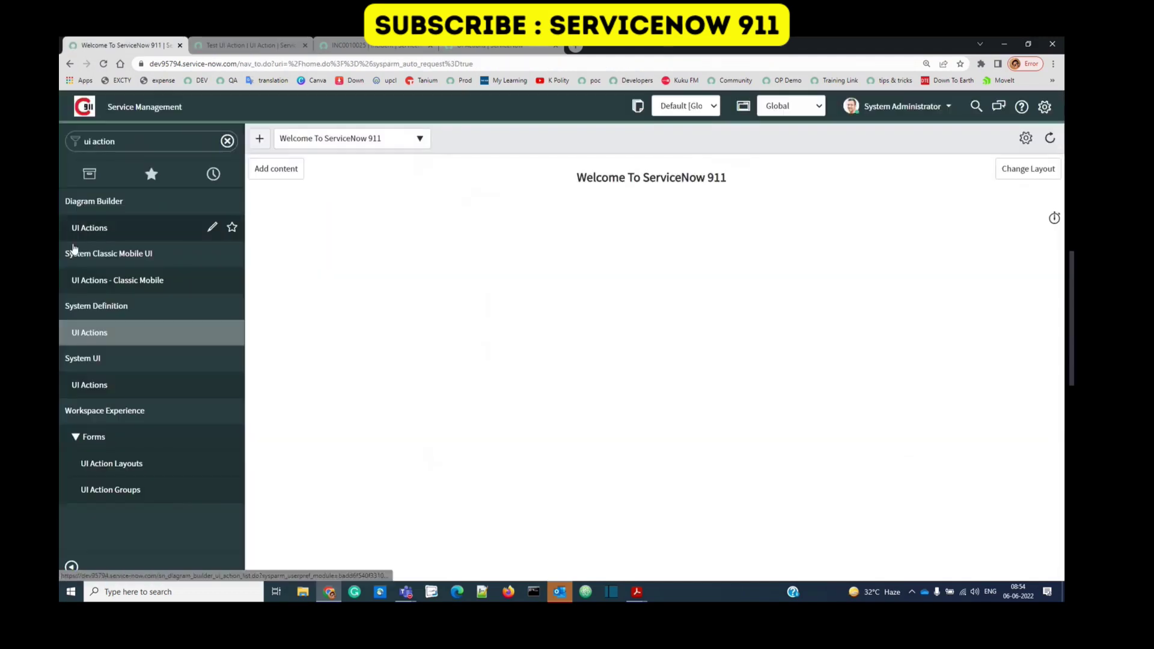
# Open incident INC0010022 and check its context menu for Test UI Action.
pyautogui.click(228, 141)
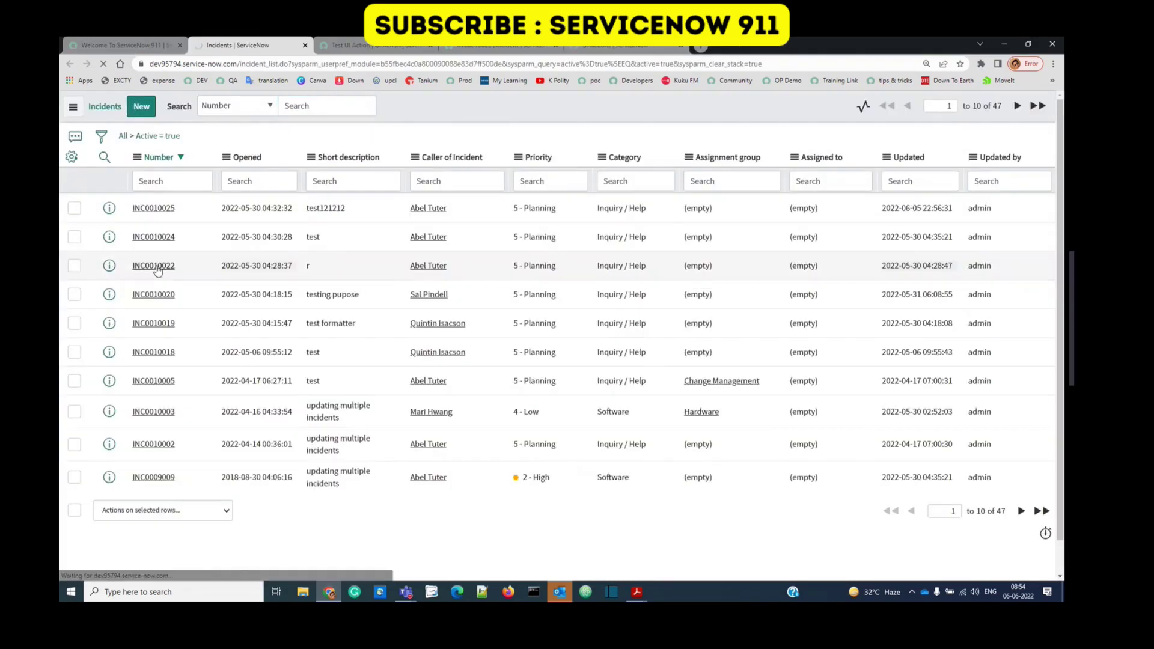
pyautogui.click(155, 267)
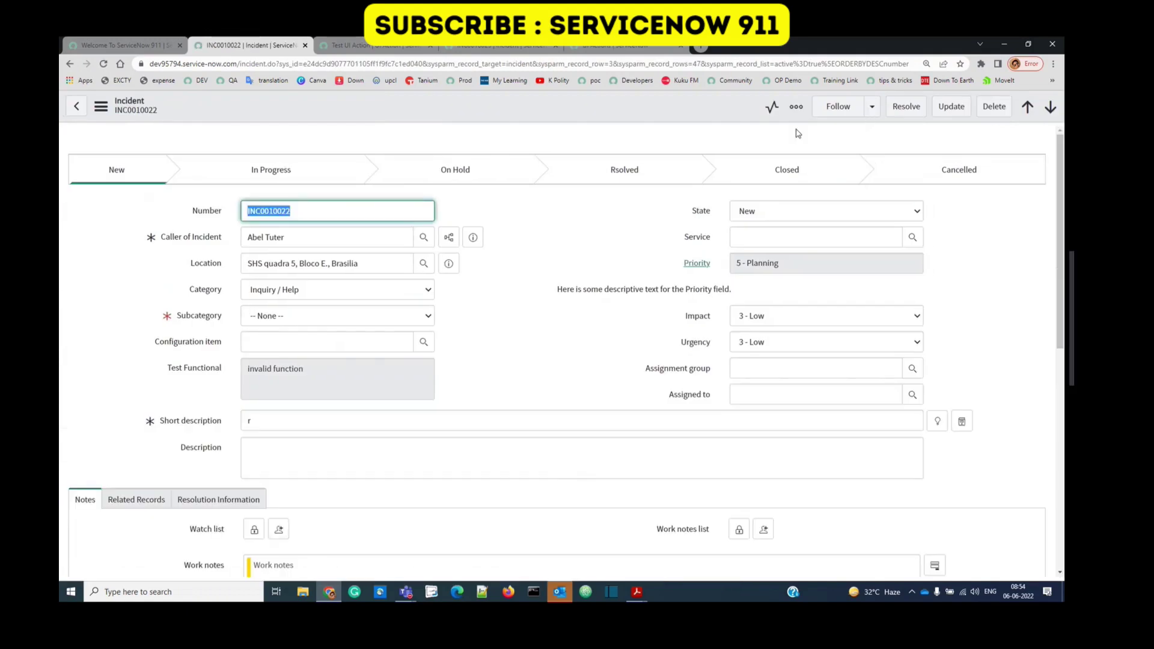
pyautogui.rightClick(645, 231)
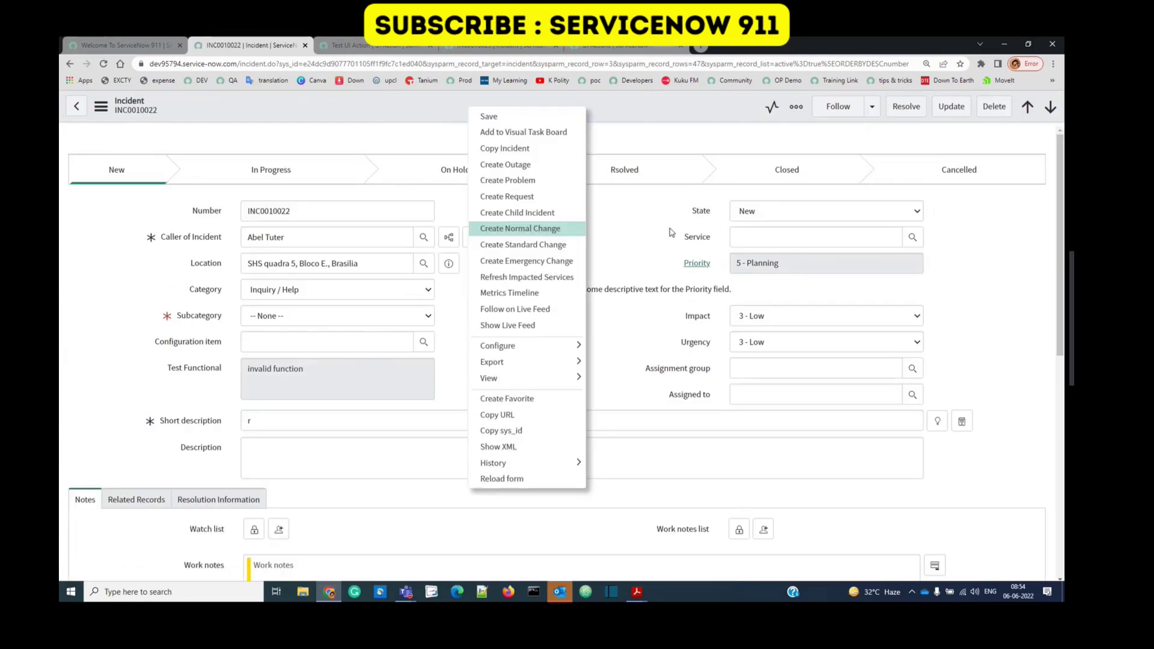
pyautogui.click(670, 233)
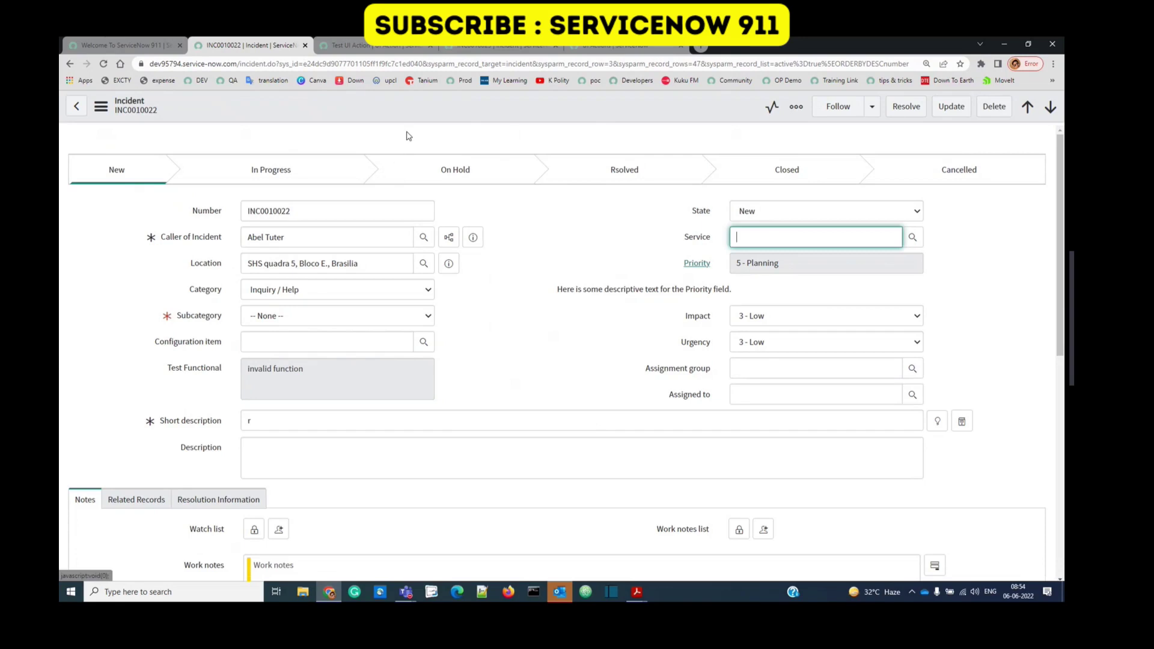
# Compare the INC0010025 condition with the INC0010025 and INC0010022 incidents.
pyautogui.click(370, 45)
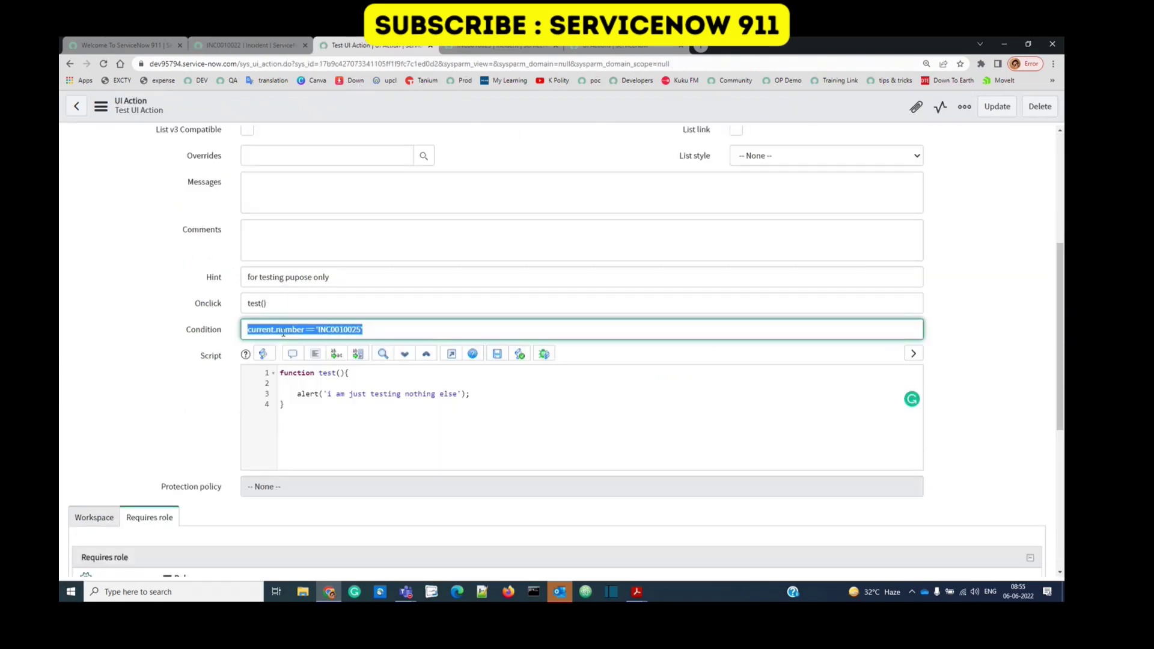
pyautogui.click(282, 330)
pyautogui.doubleClick(342, 330)
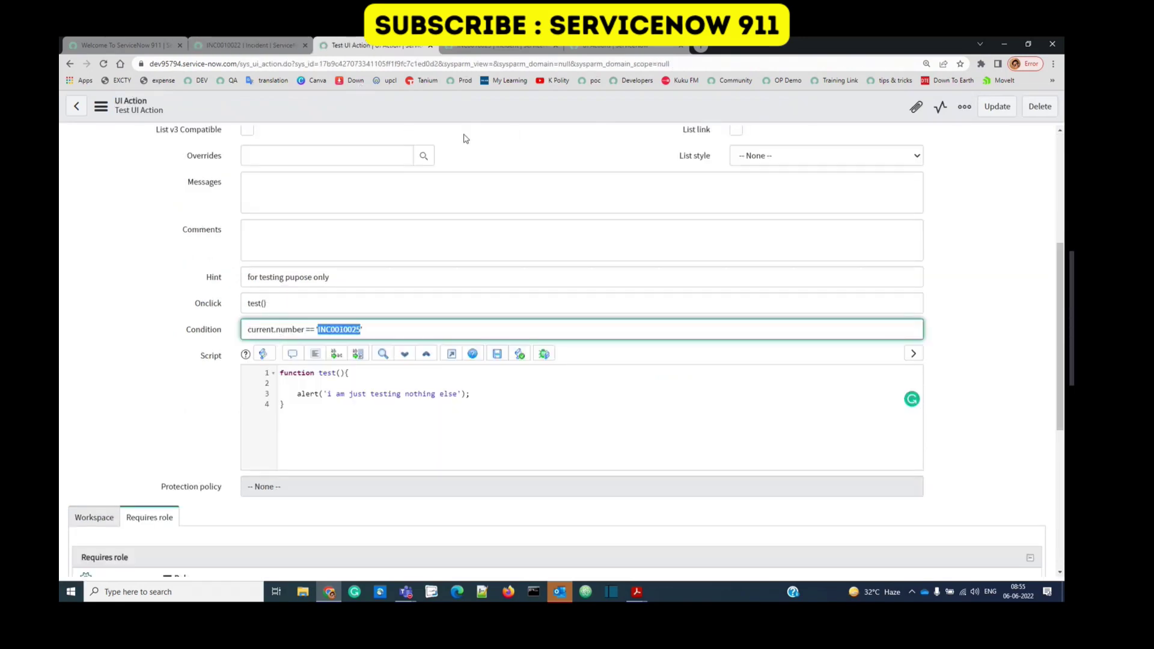
pyautogui.click(501, 46)
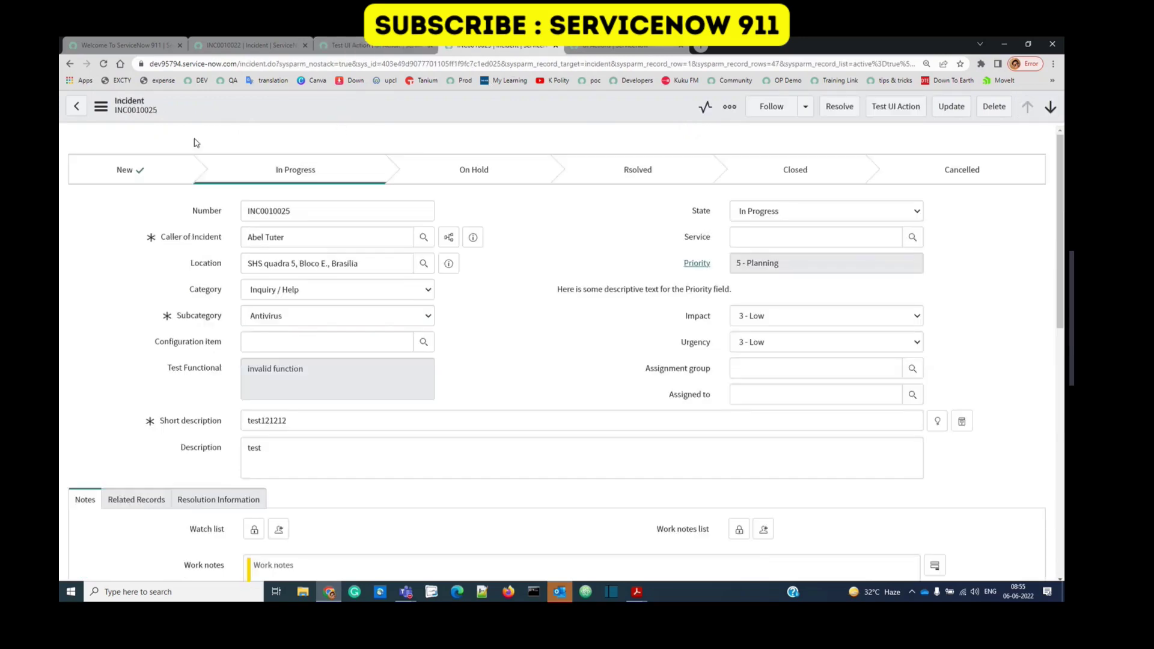
pyautogui.click(243, 45)
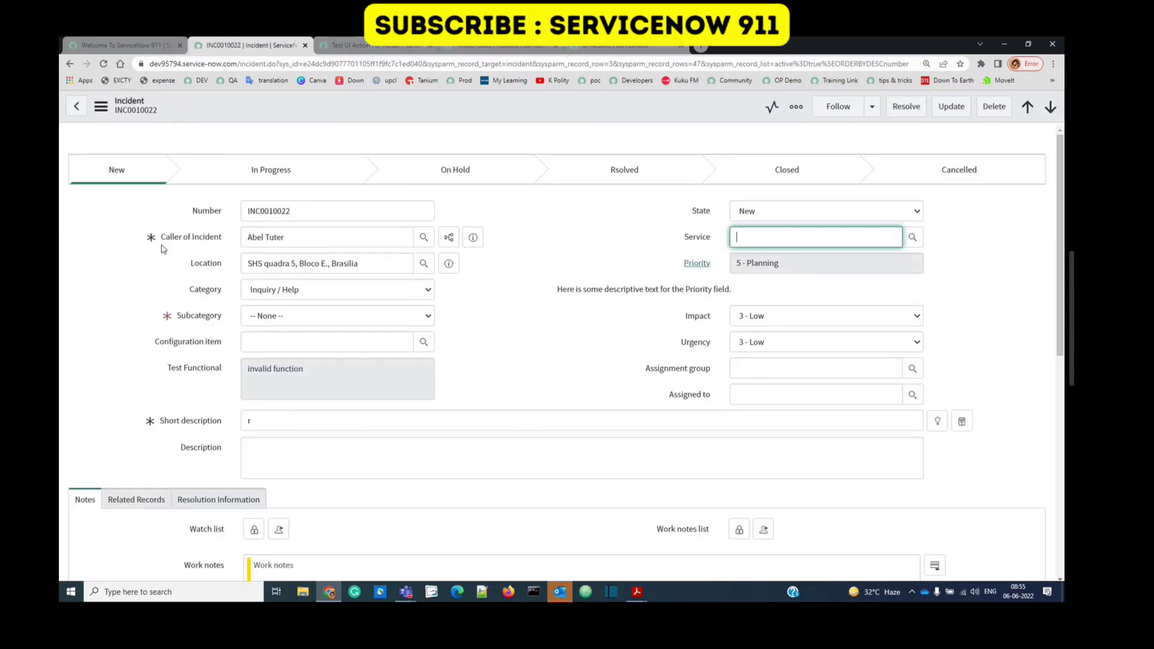
pyautogui.click(394, 47)
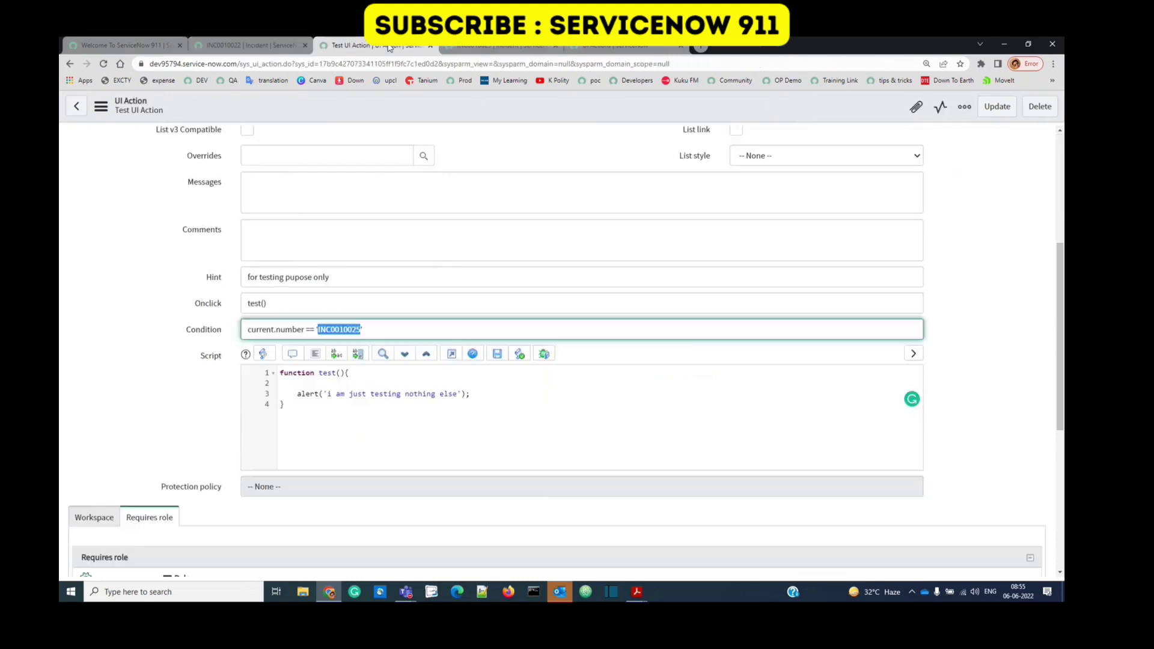
pyautogui.scroll(2, 484, 231)
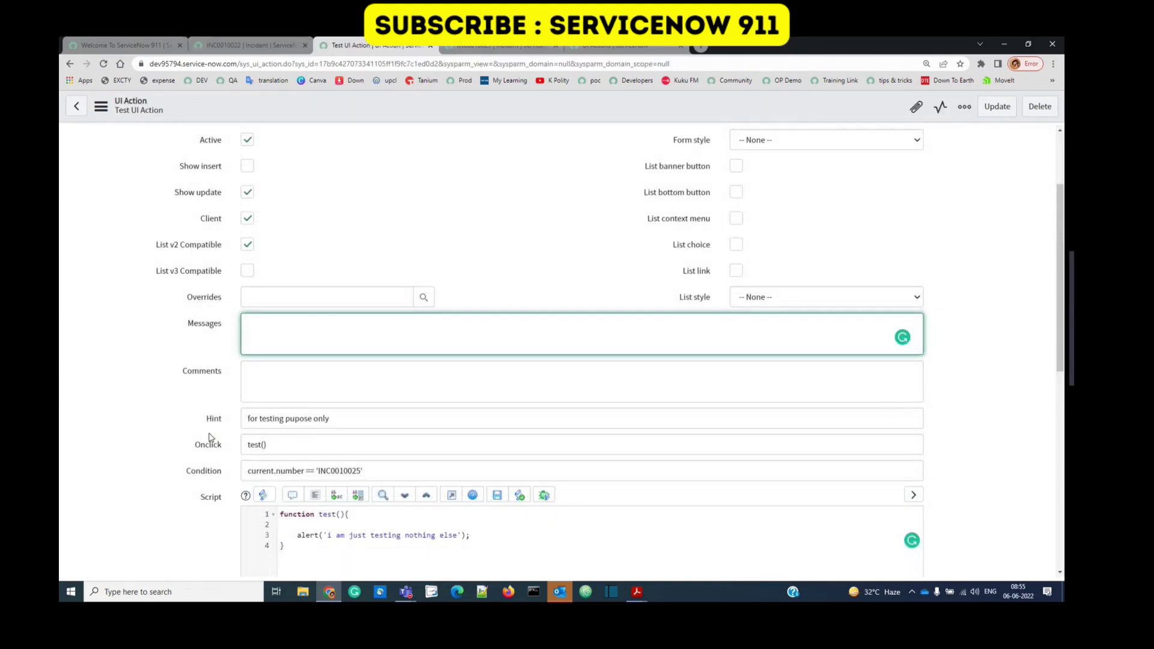
pyautogui.scroll(1, 241, 454)
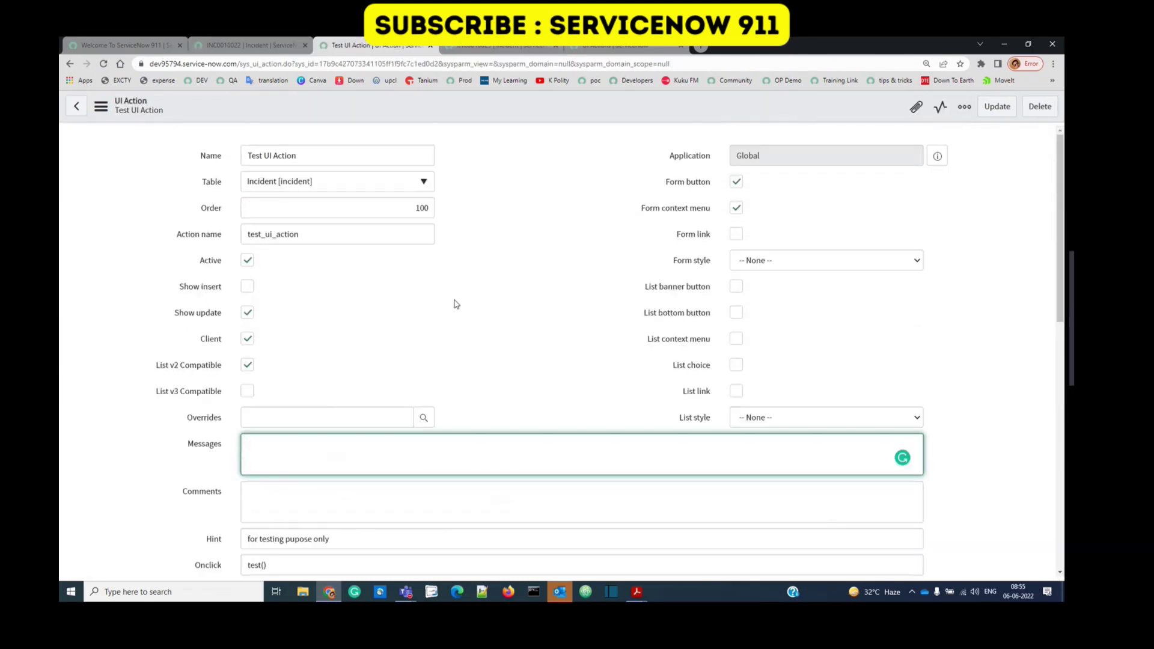